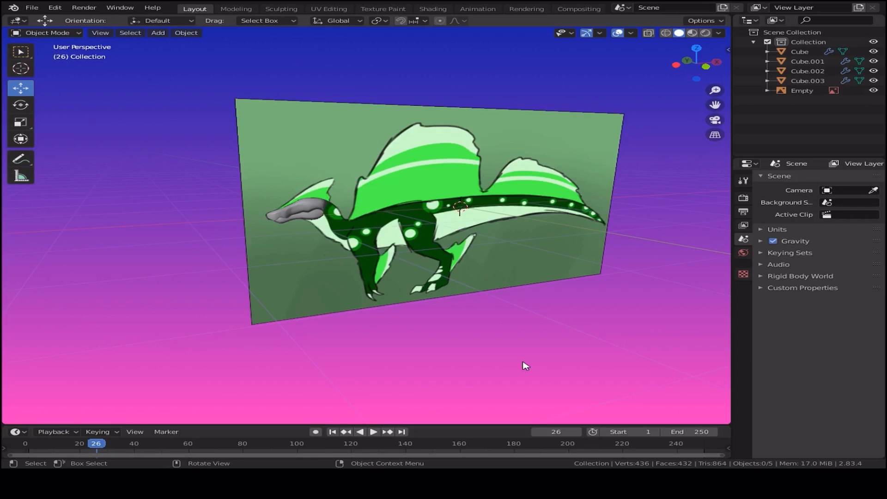
middle_click_drag(436, 311, 326, 198)
middle_click_drag(141, 220, 333, 343)
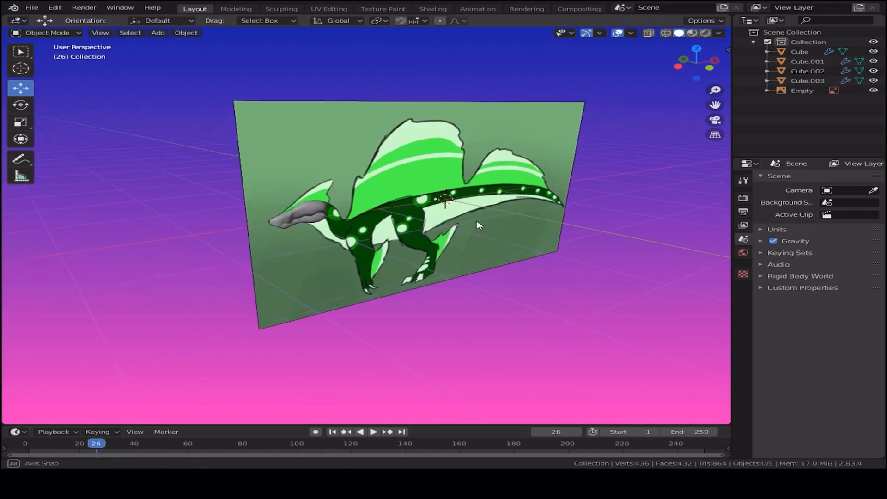
middle_click_drag(501, 231, 308, 201)
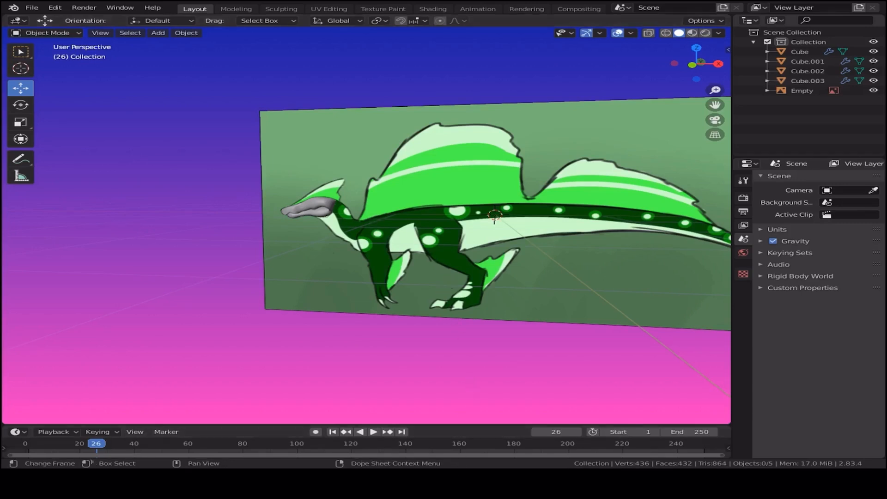
Add a new cube mesh to the scene while viewing the creature reference from the front
key("KP_1")
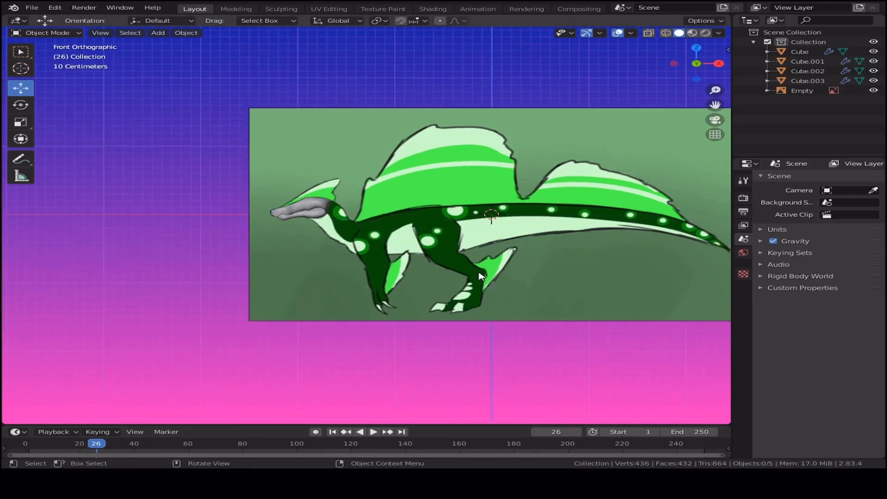
middle_click_drag(642, 223, 541, 222, "shift")
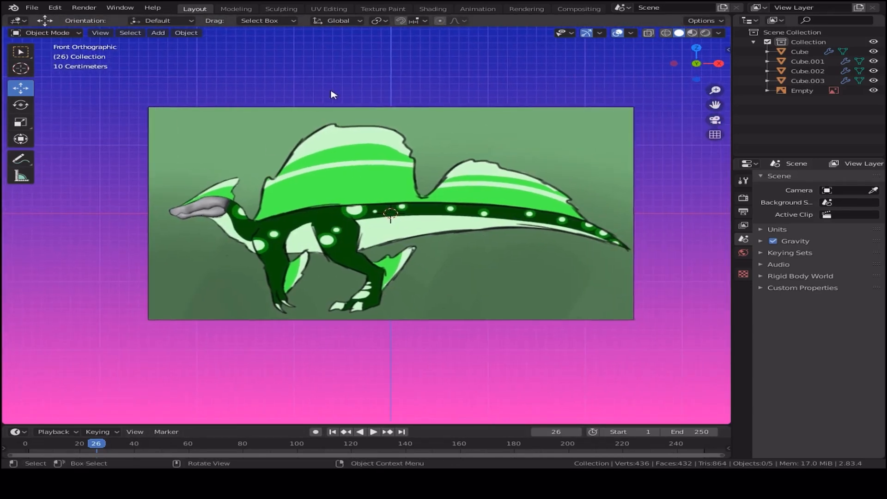
middle_click_drag(328, 170, 421, 169, "shift")
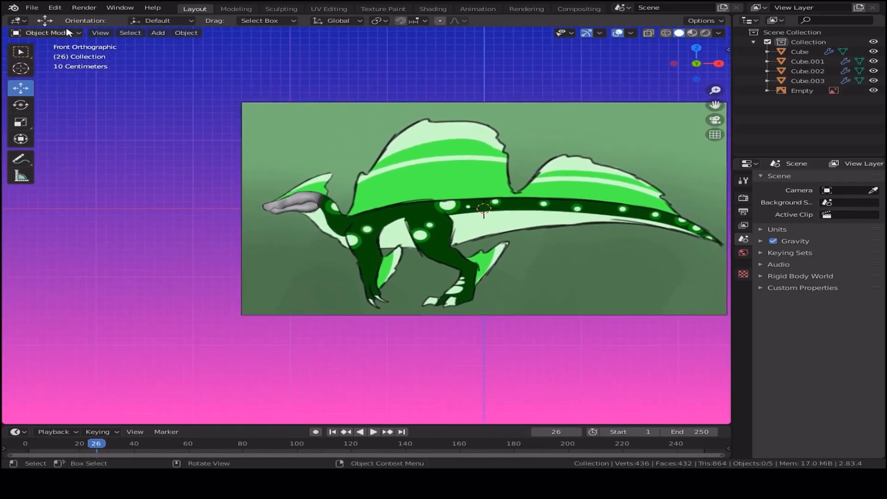
left_click(160, 35)
mouse_move(194, 44)
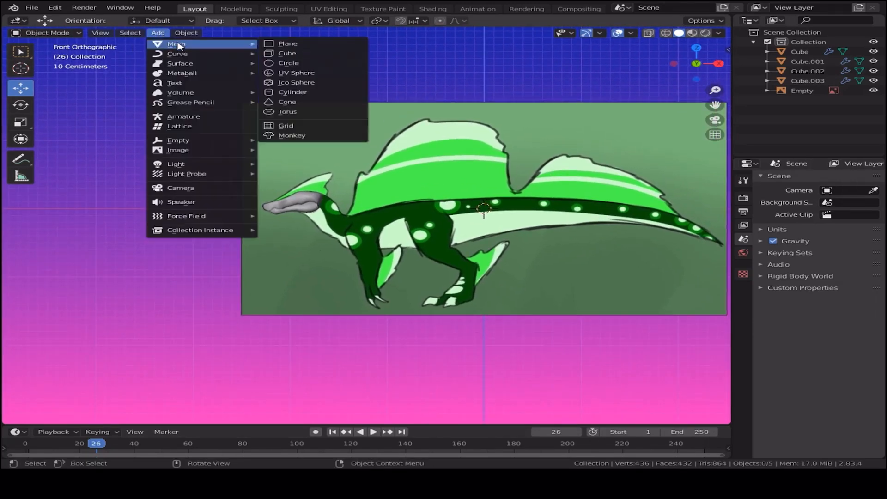
left_click(336, 55)
scroll(408, 220, "down", 2)
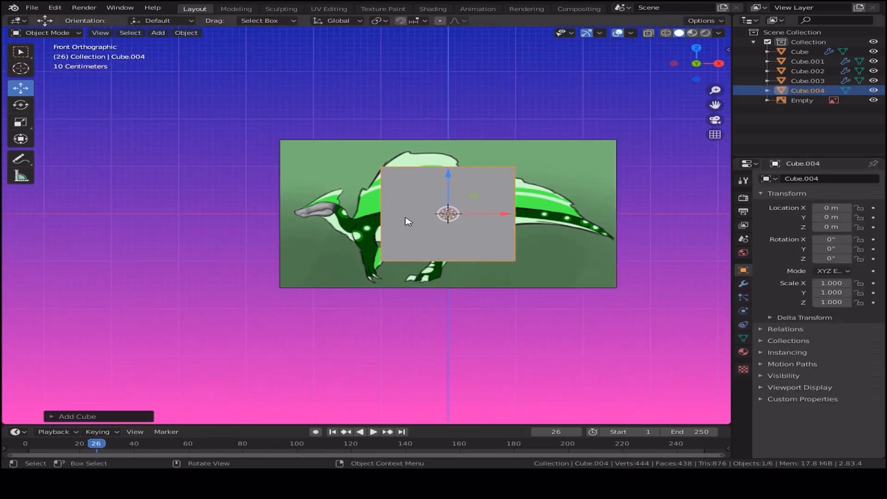
Scale the new cube to about 0.323 and move it over the creature's hip, at about X -0.49 and Z -0.2 m
key("s")
left_click(492, 216)
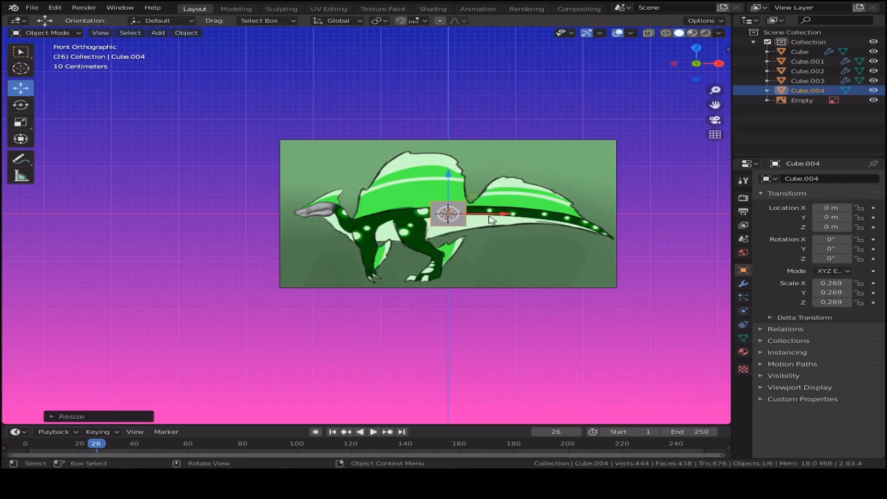
key("g")
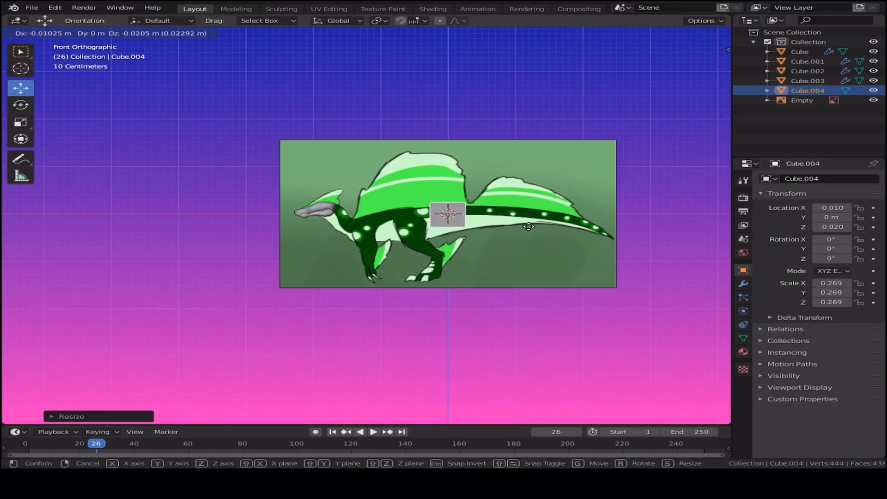
left_click(496, 235)
key("s")
left_click(481, 259)
scroll(480, 264, "up", 3)
middle_click_drag(438, 228, 407, 242, "shift")
scroll(455, 260, "up", 1)
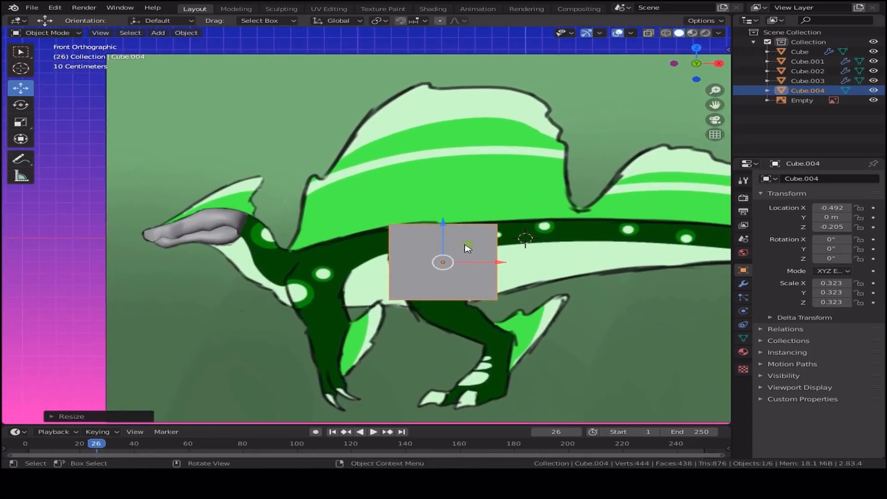
Enter Edit Mode on the hip cube and add a centred vertical loop cut that halves its length along X
middle_click_drag(512, 231, 503, 265)
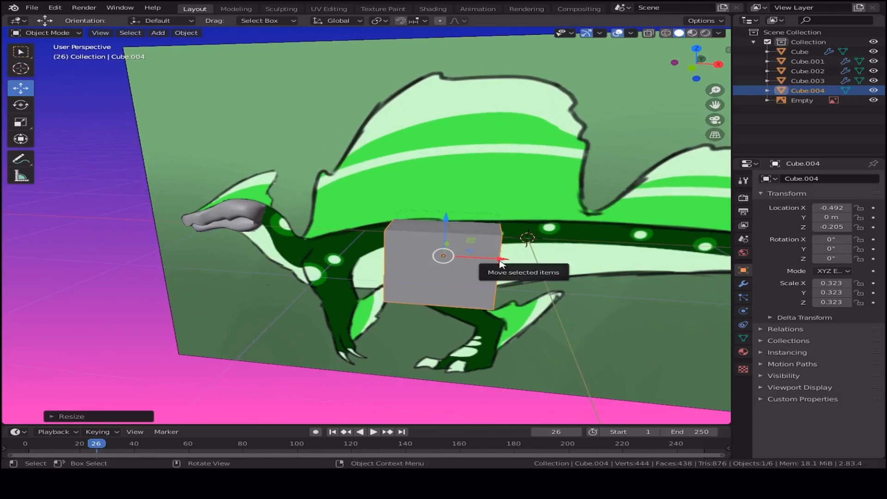
key("Tab")
middle_click_drag(536, 222, 442, 250)
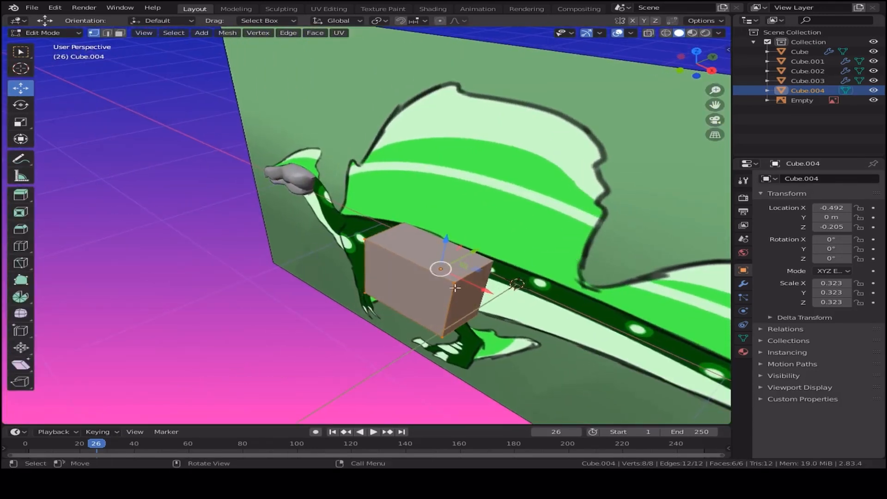
key("ctrl+r")
left_click(429, 254)
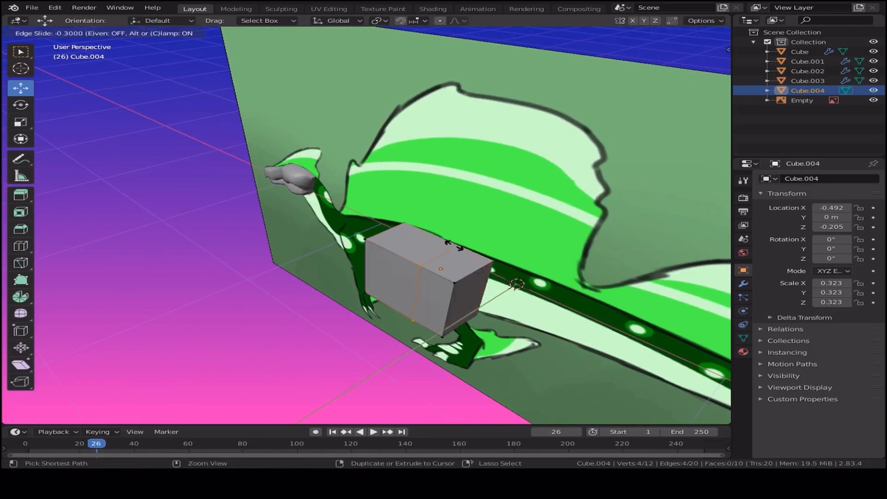
right_click(433, 244)
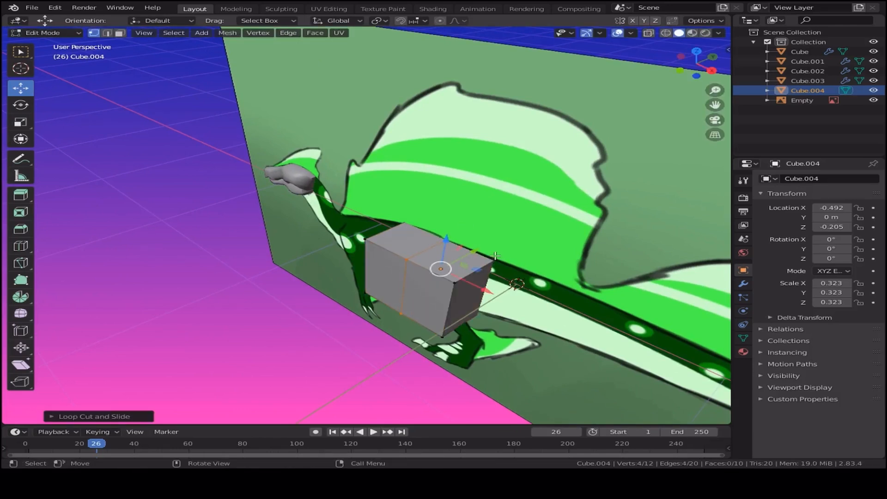
Add a second centred vertical loop cut that halves the cube's width along Y
middle_click_drag(416, 242, 193, 277)
middle_click_drag(328, 257, 386, 286)
key("ctrl+r")
left_click(385, 284)
right_click(384, 287)
middle_click_drag(349, 310, 435, 259)
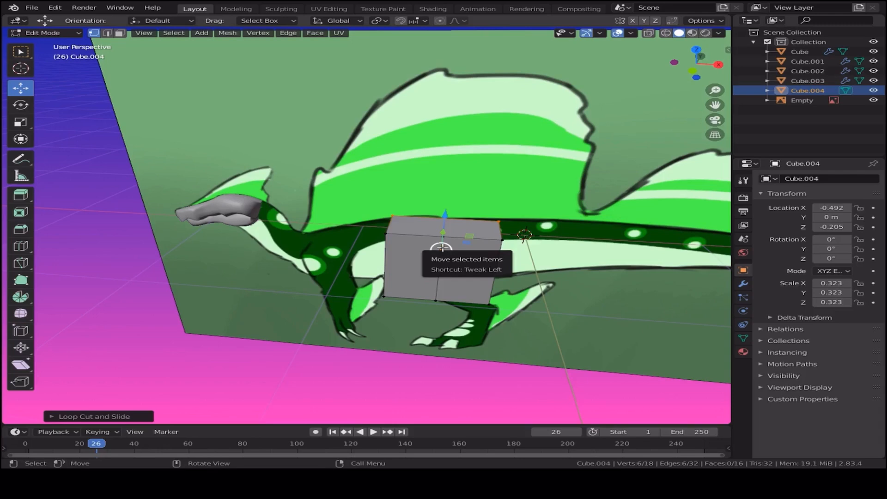
Select the whole cube mesh and move it along Y in front of the reference image
middle_click_drag(555, 275, 447, 282)
key("a")
left_click_drag(452, 282, 389, 288)
middle_click_drag(388, 288, 643, 295)
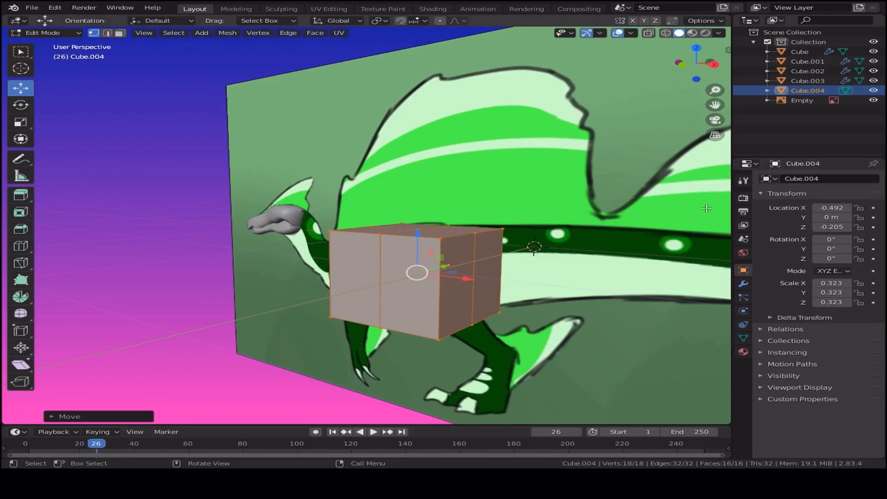
Add a Subdivision Surface modifier to the body cube
left_click(746, 283)
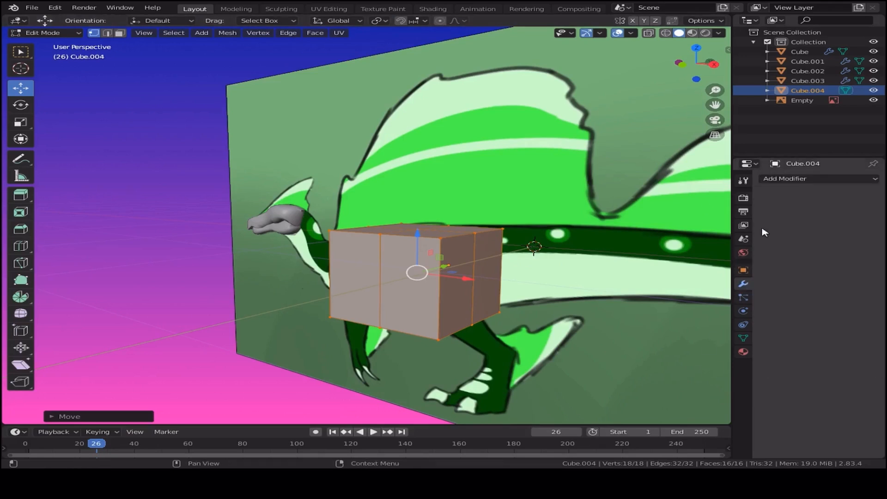
left_click(796, 181)
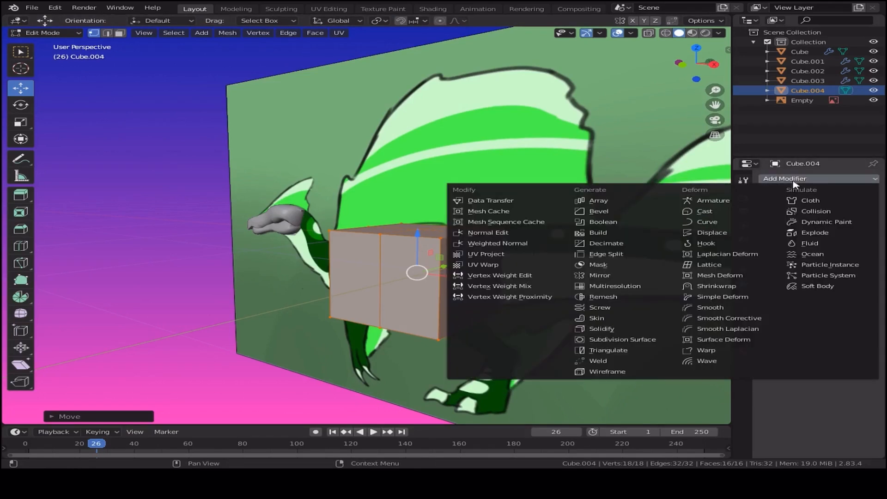
left_click(639, 342)
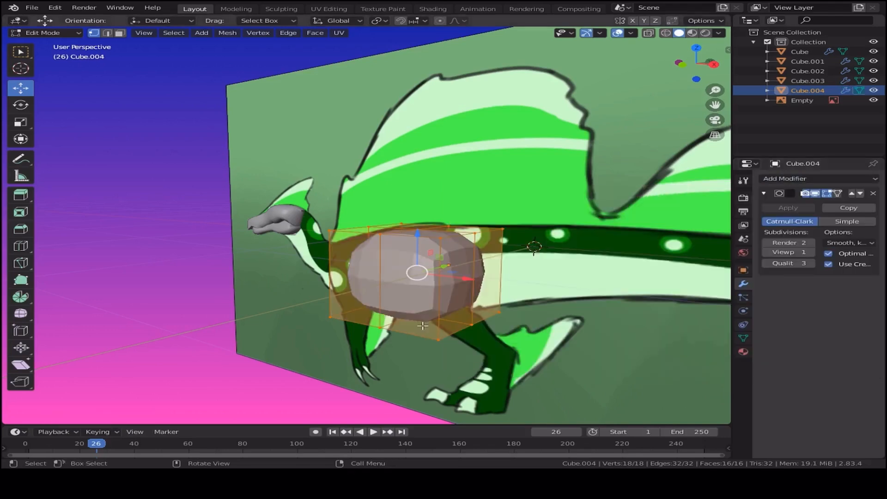
middle_click_drag(501, 346, 478, 297)
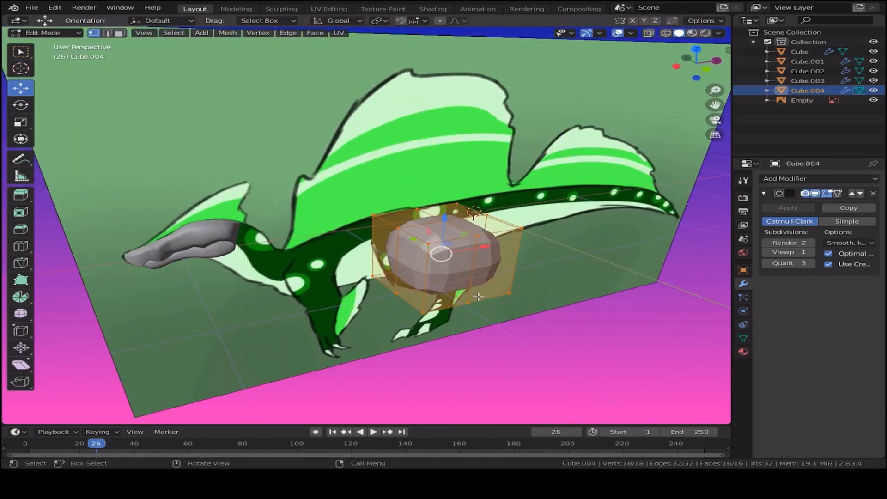
Scale the whole body mesh down along Y into a thin slab
key("KP_1")
middle_click_drag(559, 252, 453, 260)
left_click(21, 123)
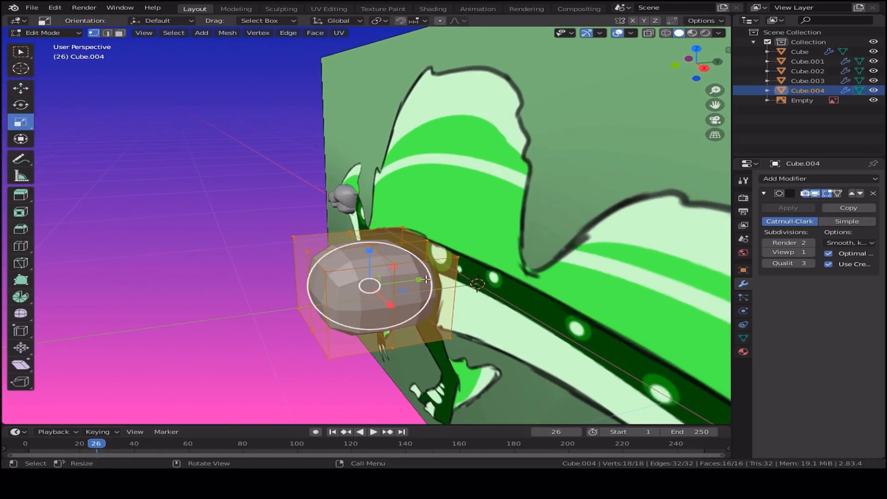
left_click_drag(451, 284, 378, 284)
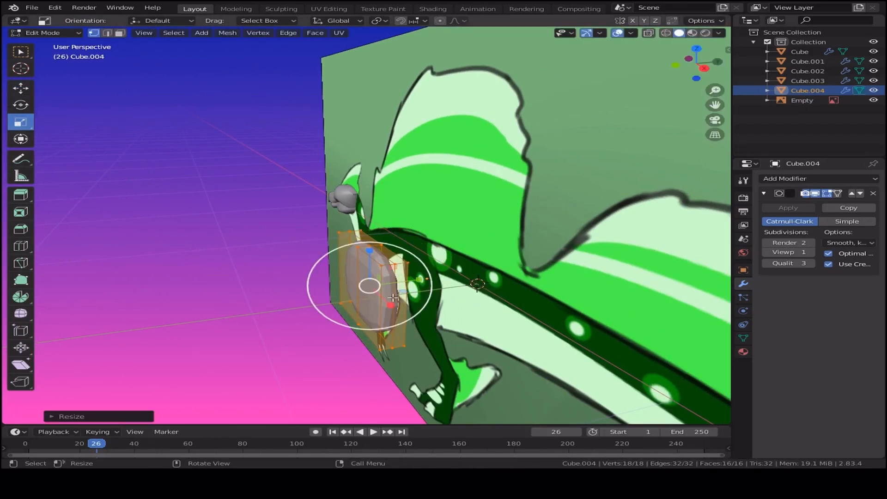
middle_click_drag(387, 292, 461, 297)
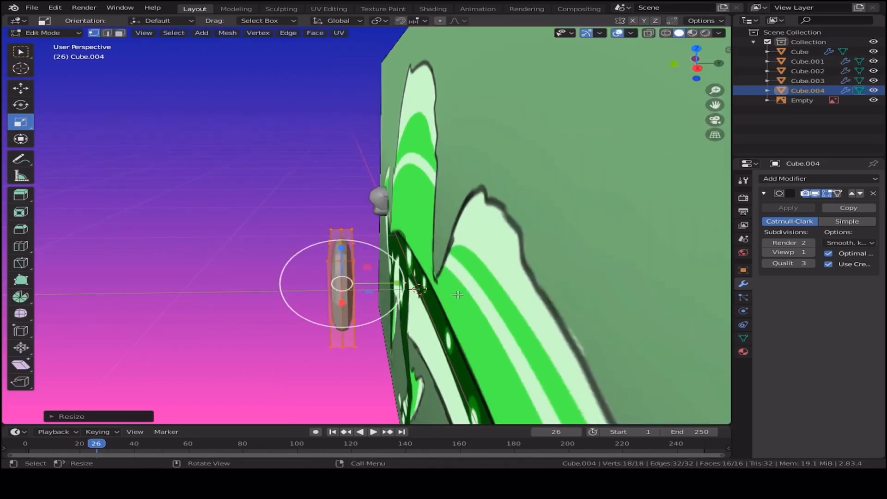
Move the thinned body mesh along Y back toward the reference image and return to the front view
left_click(20, 88)
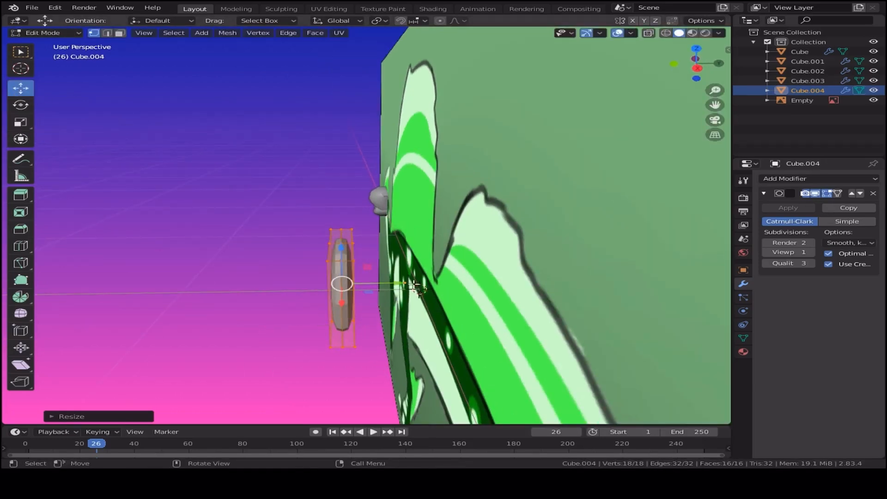
left_click_drag(419, 289, 442, 287)
middle_click_drag(443, 288, 535, 309)
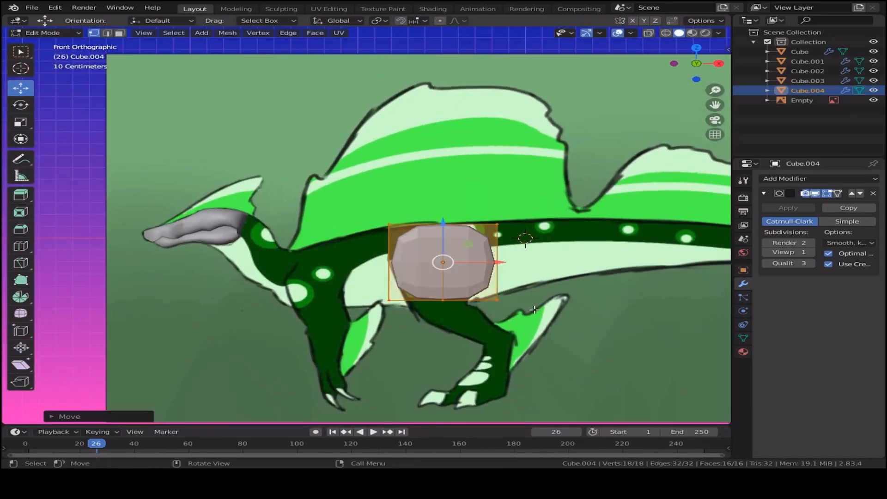
Turn on X-ray and select all vertices at the head-facing end of the body mesh
left_click_drag(328, 179, 410, 307)
key("alt+z")
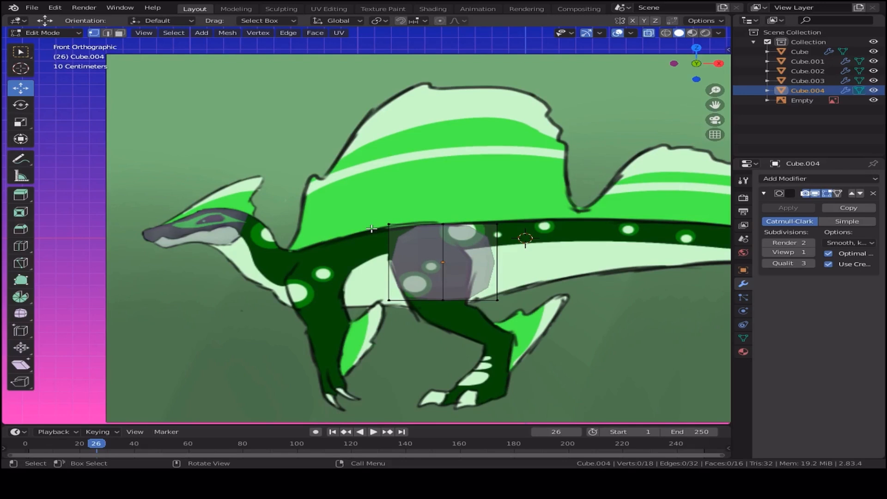
left_click_drag(341, 187, 417, 345)
scroll(425, 295, "up", 1)
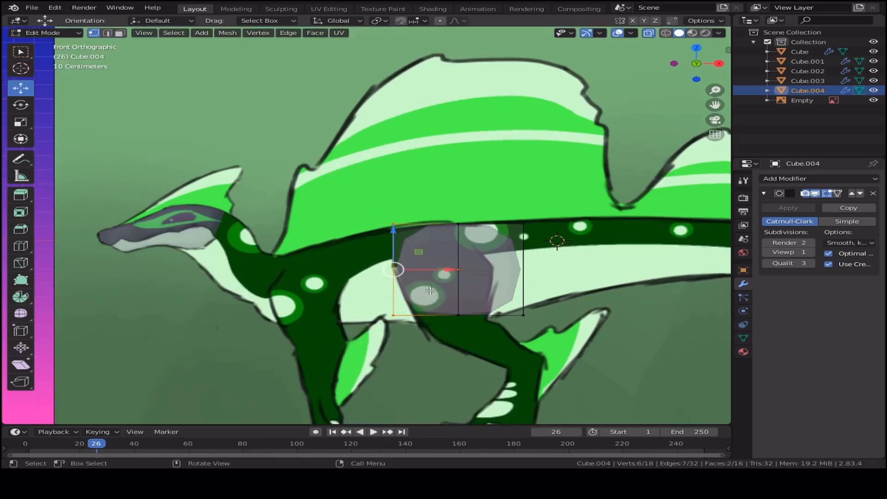
key("e")
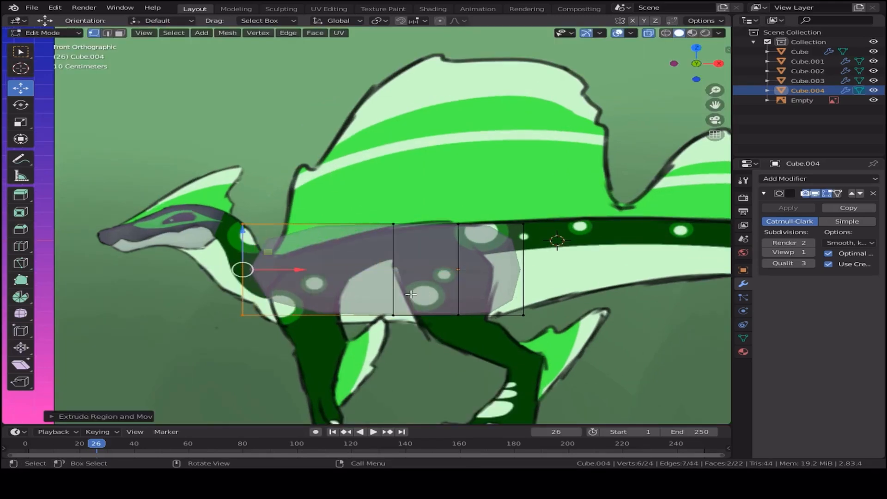
left_click(329, 281)
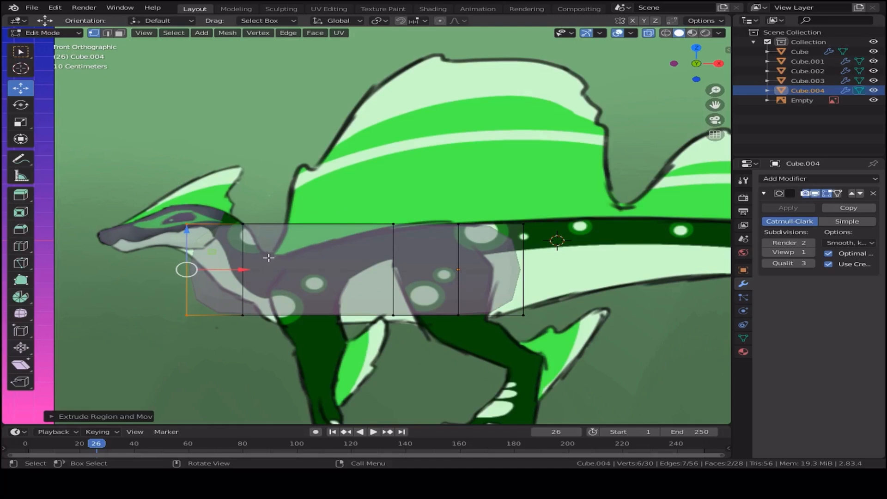
key("ctrl+z")
key("ctrl+z")
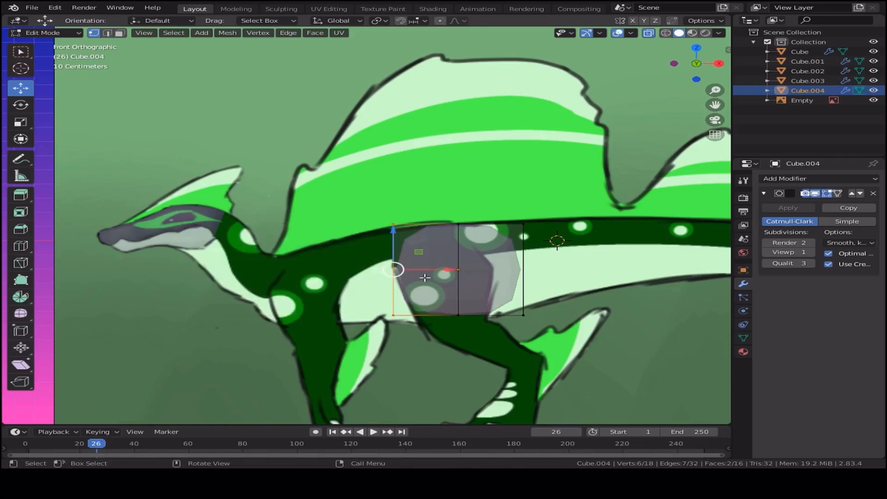
key("e")
right_click(280, 283)
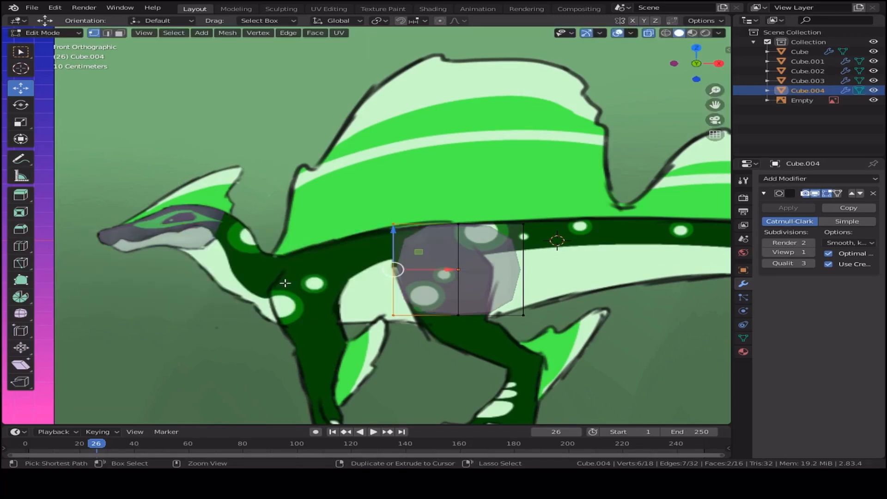
Extrude the head-facing end of the body twice, first to the shoulder and again to the back of the head
left_click(364, 286)
key("e")
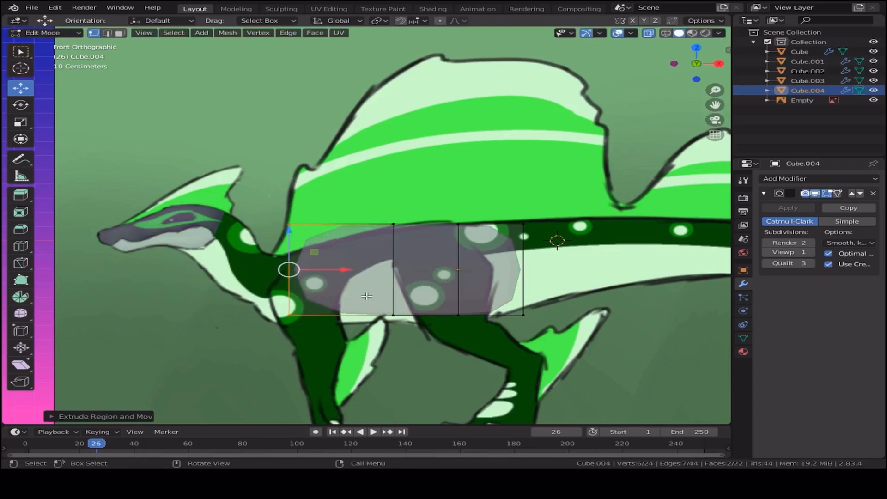
left_click(258, 287)
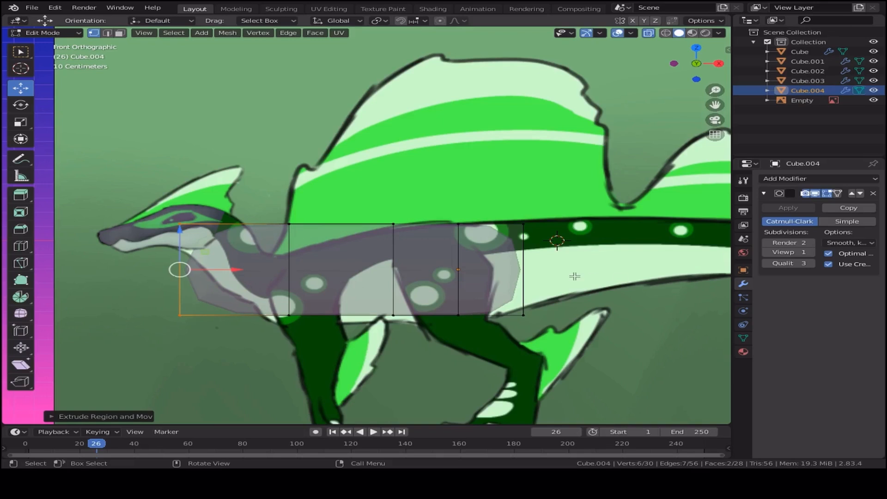
Select the rear end vertices of the body and extrude them three times along the tail to just past its tip
left_click_drag(505, 216, 559, 416)
middle_click_drag(611, 262, 556, 260, "shift")
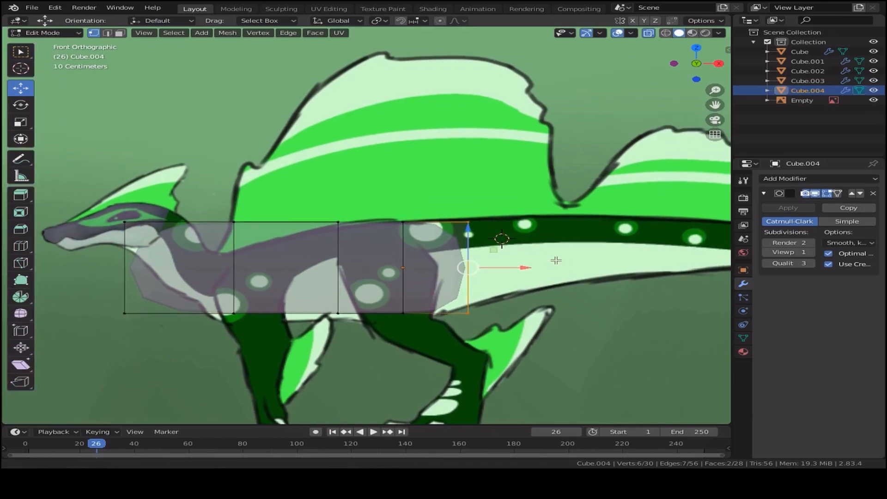
key("e")
left_click(685, 262)
middle_click_drag(684, 263, 476, 263, "shift")
key("e")
left_click(619, 302)
middle_click_drag(618, 301, 363, 277, "shift")
key("e")
left_click(606, 287)
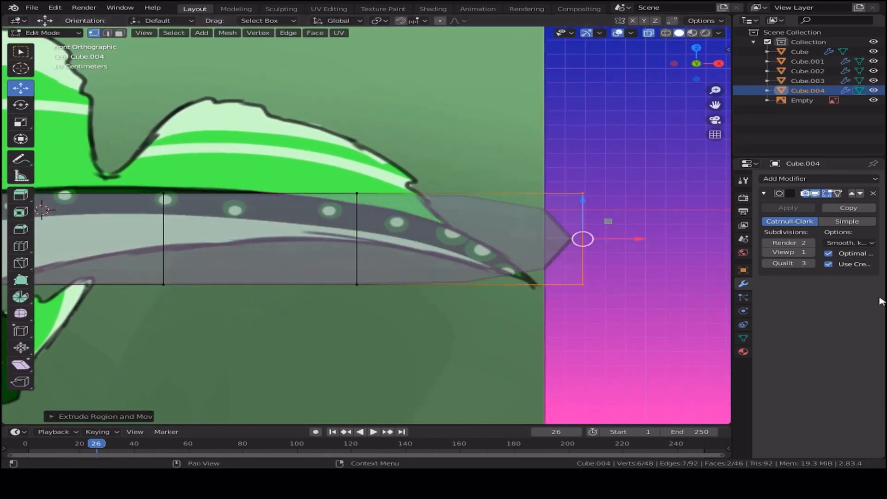
Inspect the extruded body in perspective with X-ray off, returning to the see-through front view
middle_click_drag(302, 239, 563, 265, "shift")
middle_click_drag(207, 323, 383, 309, "shift")
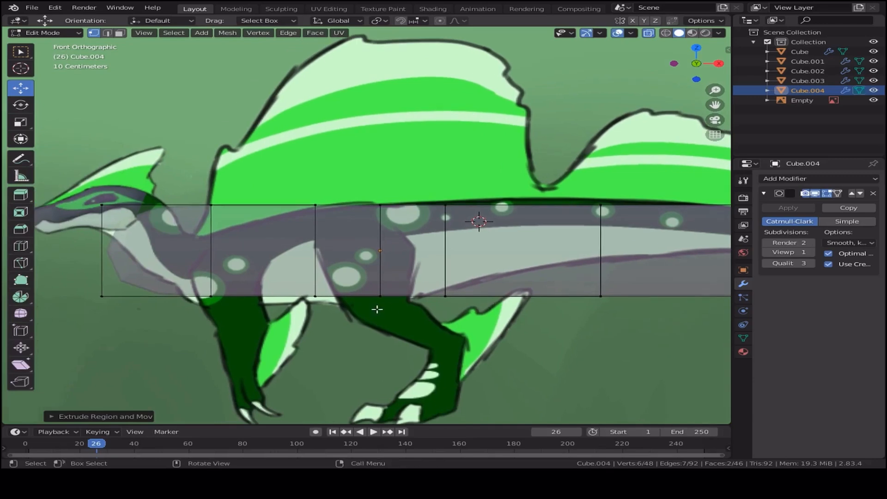
scroll(502, 263, "down", 4)
key("alt+z")
middle_click_drag(529, 321, 680, 237)
scroll(454, 392, "up", 4)
key("alt+z")
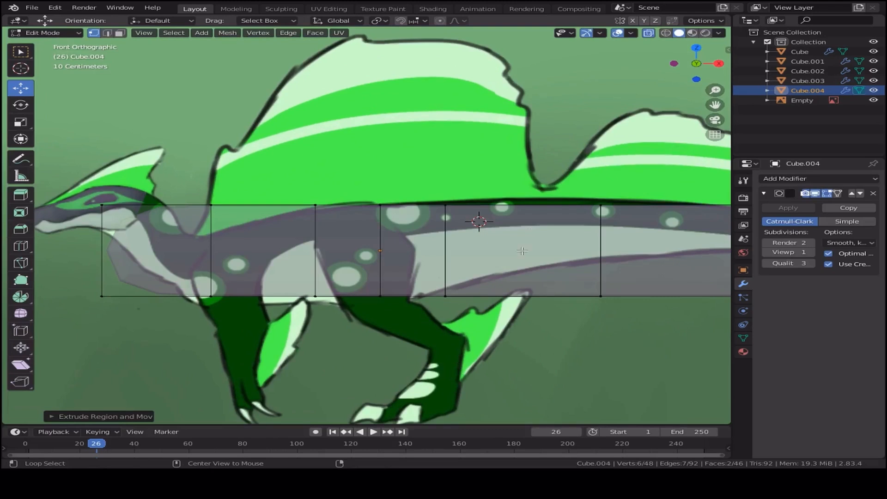
Raise the top vertices of the first tail loop and of the loop behind the hips to the back outline
left_click(607, 247)
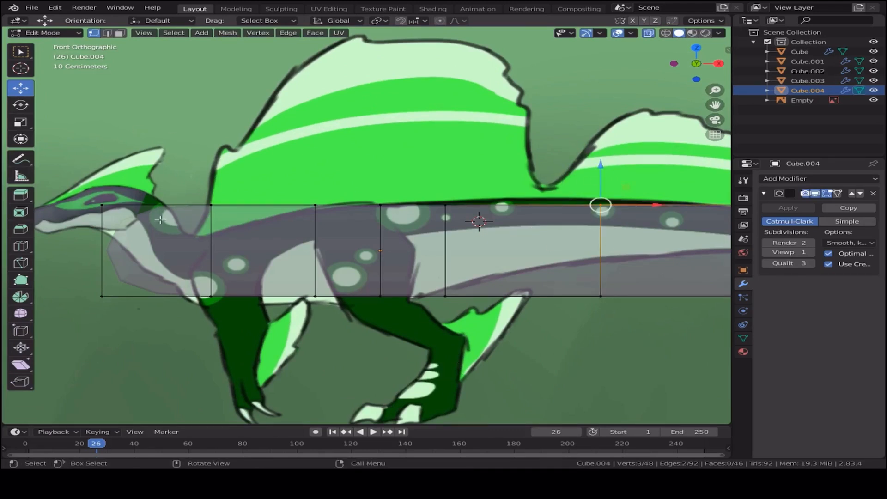
middle_click_drag(657, 244, 584, 245, "shift")
scroll(579, 241, "up", 3)
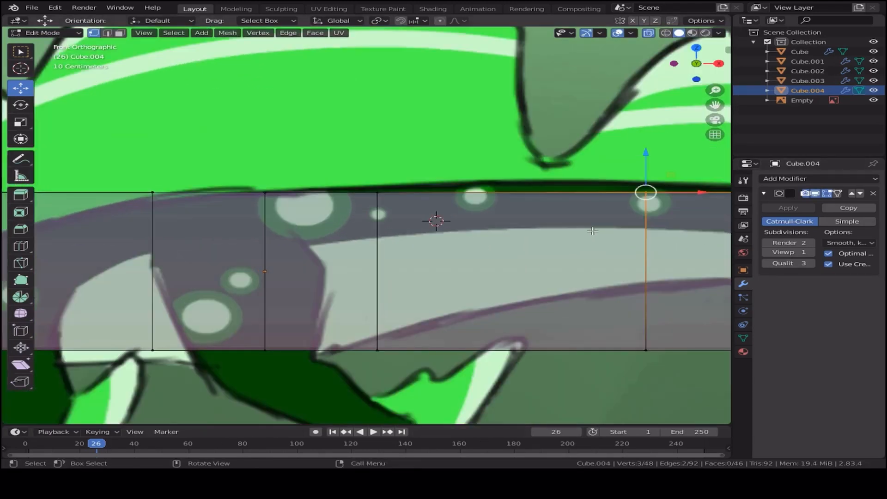
key("g")
left_click(605, 182)
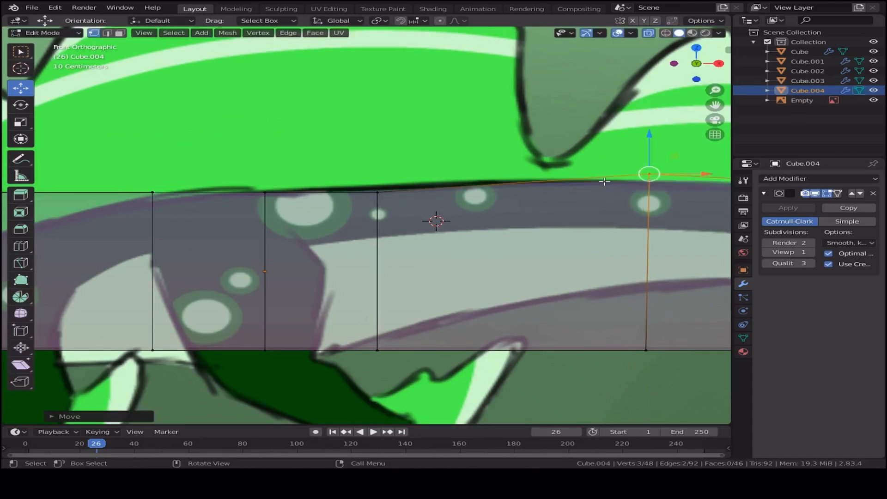
left_click(378, 192)
key("g")
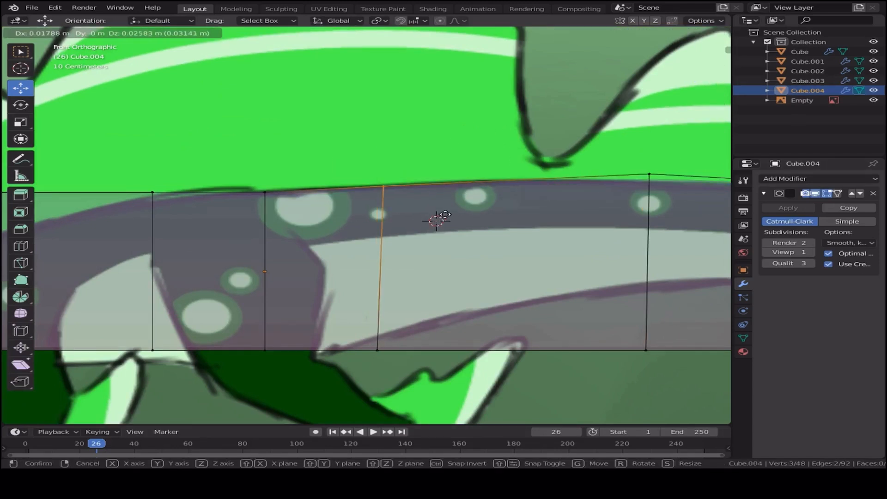
left_click(445, 214)
Lower the top vertices of the first and second tail loops toward the tail's upper outline in the reference
middle_click_drag(675, 227, 433, 220, "shift")
left_click(408, 167)
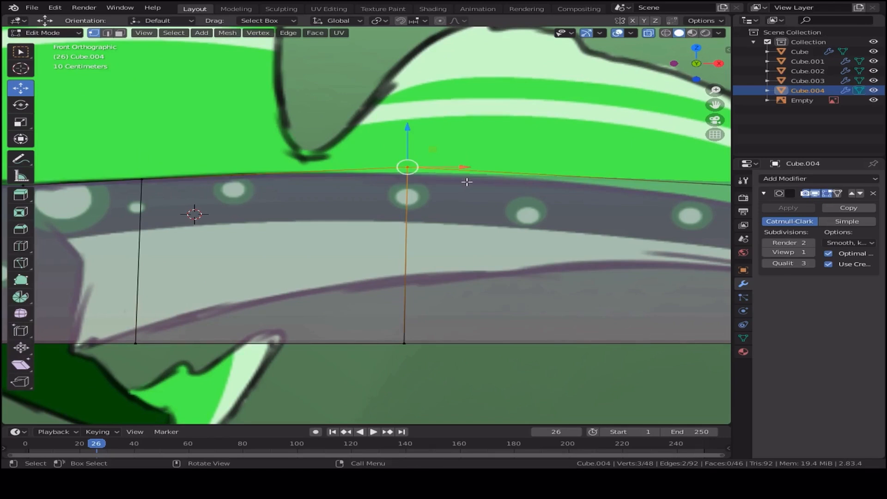
key("g")
left_click(533, 204)
middle_click_drag(569, 242, 220, 252, "shift")
left_click(391, 188)
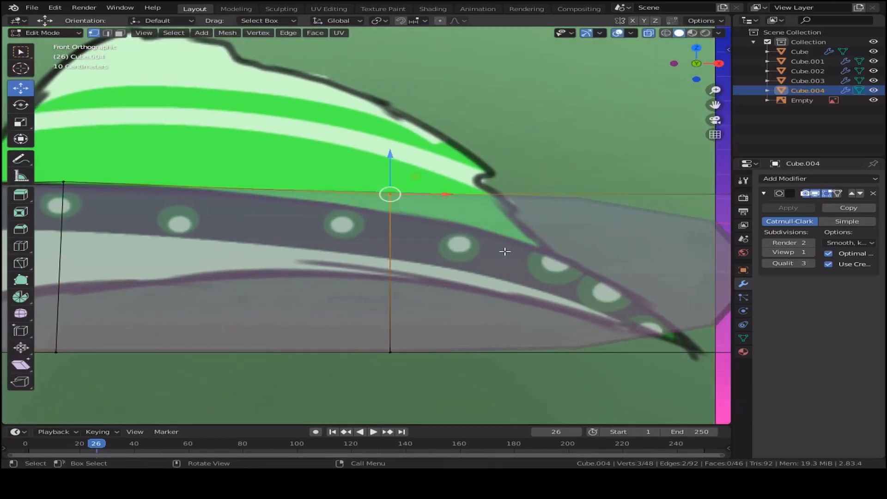
key("g")
left_click(574, 236)
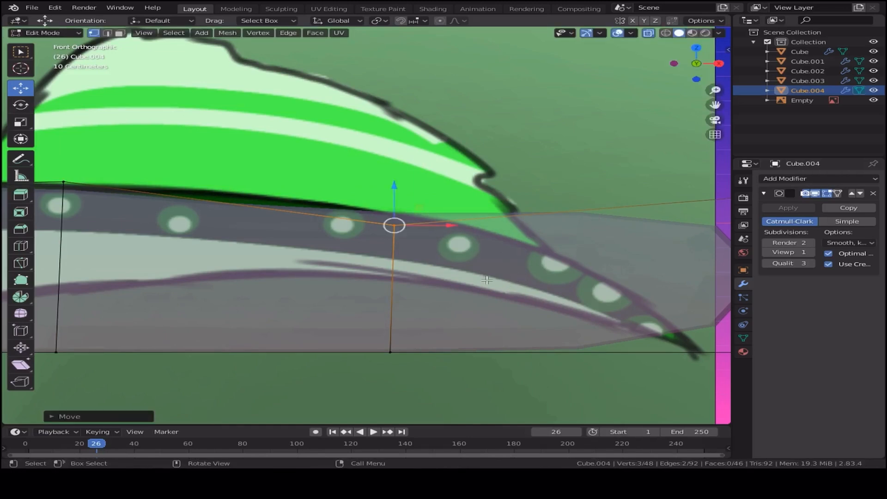
Add a loop cut between the first two tail loops and move its top vertices onto the tail's upper outline
left_click_drag(355, 212, 417, 250)
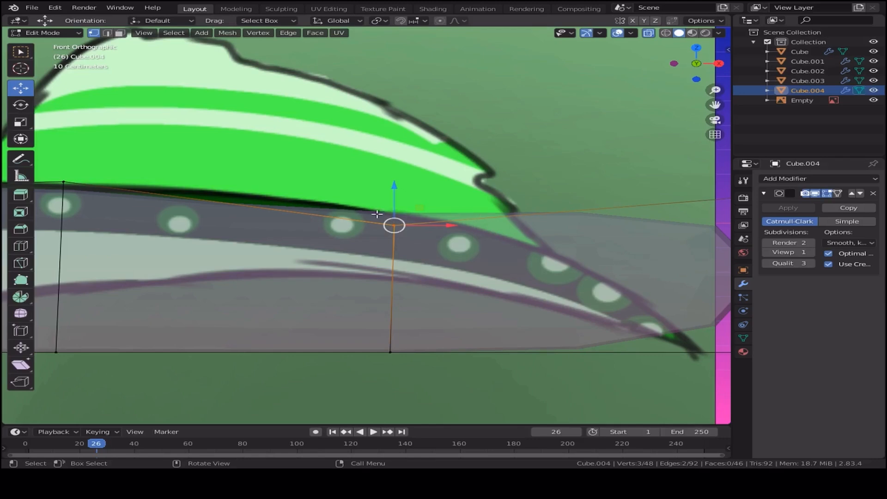
scroll(471, 362, "down", 3)
key("ctrl+r")
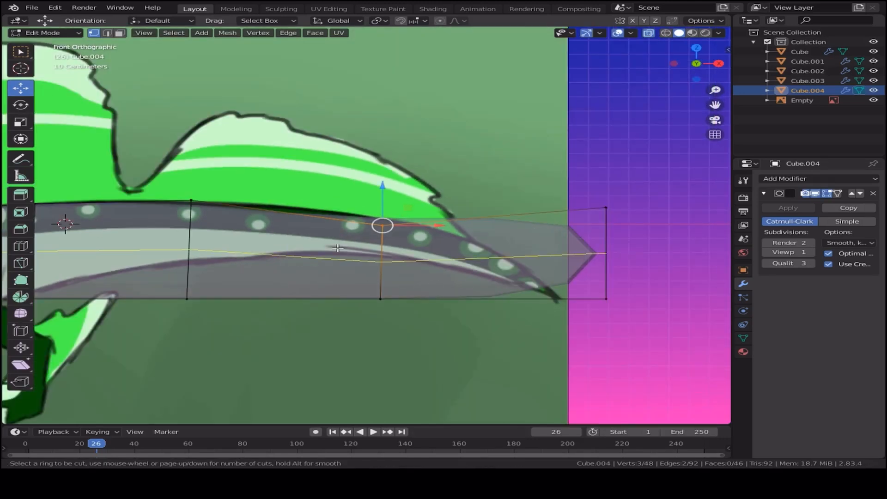
left_click(276, 206)
right_click(276, 206)
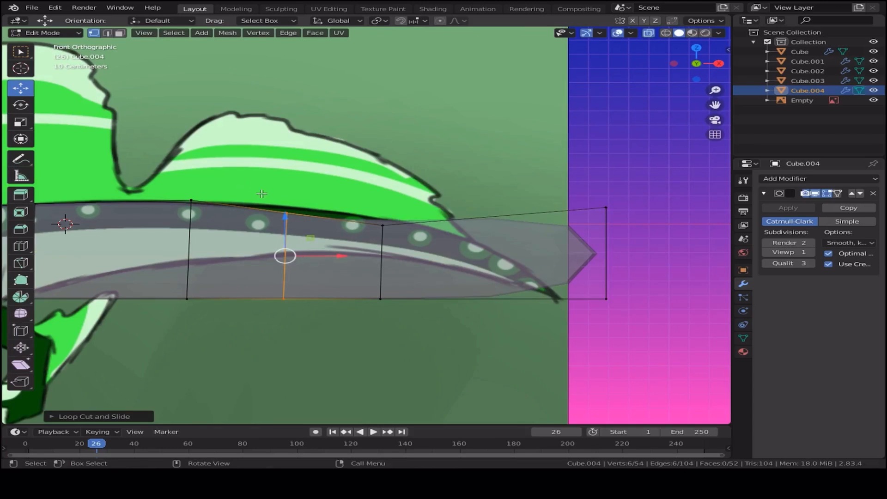
left_click_drag(261, 187, 330, 229)
scroll(292, 275, "up", 3)
middle_click_drag(423, 281, 444, 285, "shift")
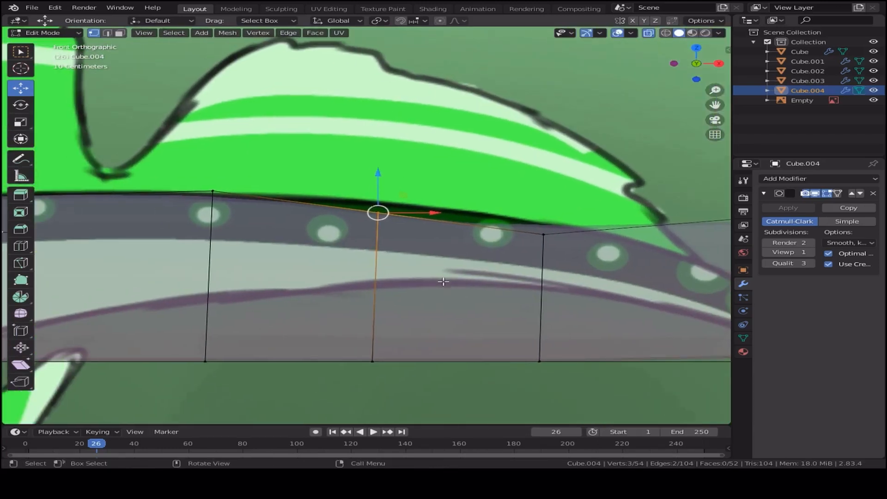
key("g")
left_click(484, 265)
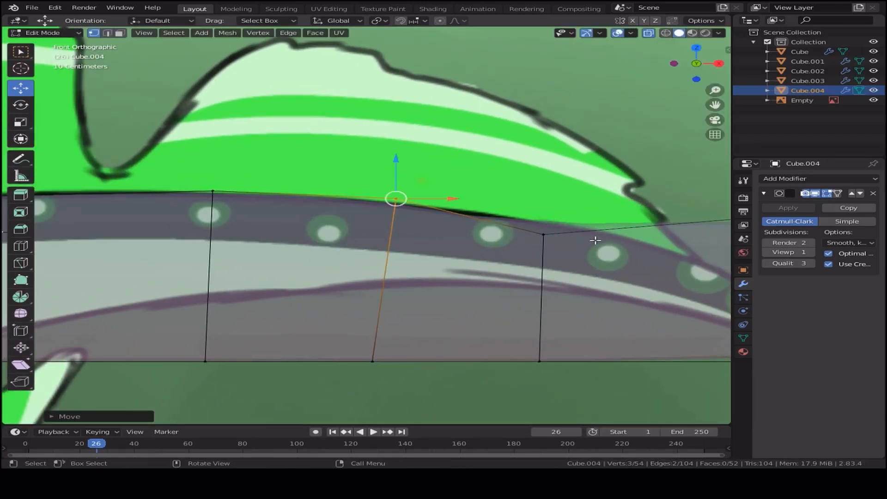
Adjust the top vertices of the loop before the last tail segment and lower the tail end's top vertices toward the tip
left_click_drag(528, 230, 566, 266)
key("g")
left_click(560, 257)
middle_click_drag(608, 275, 308, 284, "shift")
left_click_drag(598, 191, 657, 265)
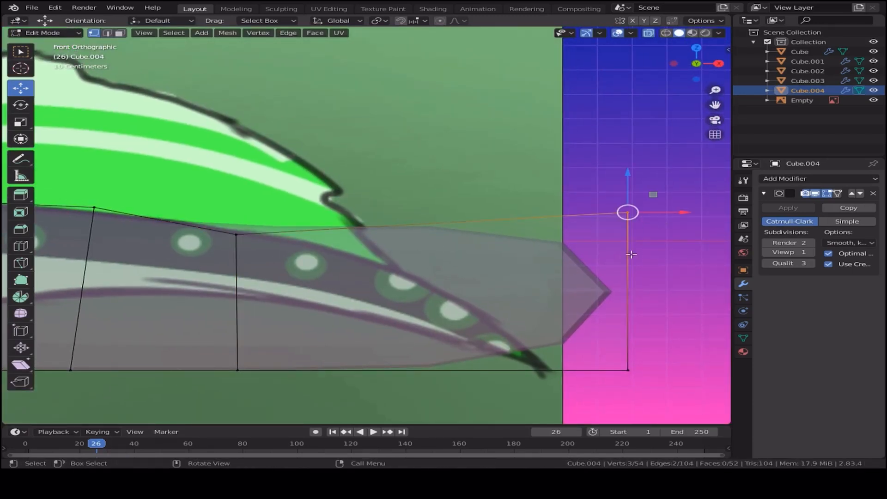
key("g")
left_click(560, 377)
Add three loop cuts across the last tail segment and move their top vertices onto the tail's upper outline
key("ctrl+r")
scroll(362, 336, "up", 2)
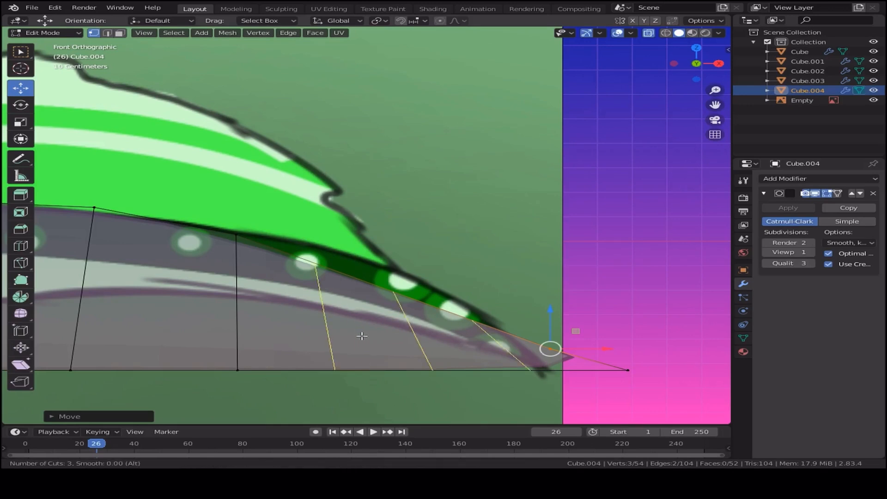
left_click(417, 318)
right_click(417, 318)
key("g")
left_click(446, 287)
left_click(323, 305, "alt")
key("g")
left_click(338, 290)
left_click(471, 318, "alt")
key("g")
left_click(497, 334)
Move the tail end's bottom vertices to the tail tip and fit its top vertices to the upper outline
left_click(612, 369, "alt")
key("g")
left_click(601, 28)
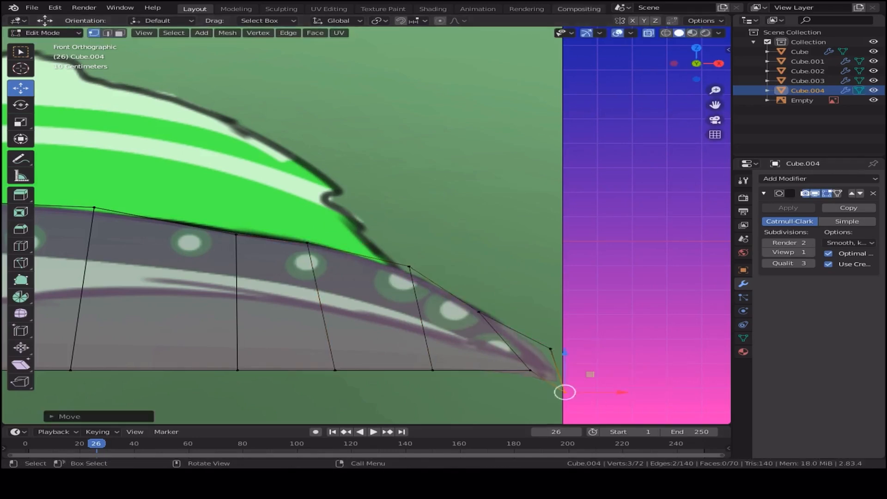
left_click(569, 369, "alt")
key("g")
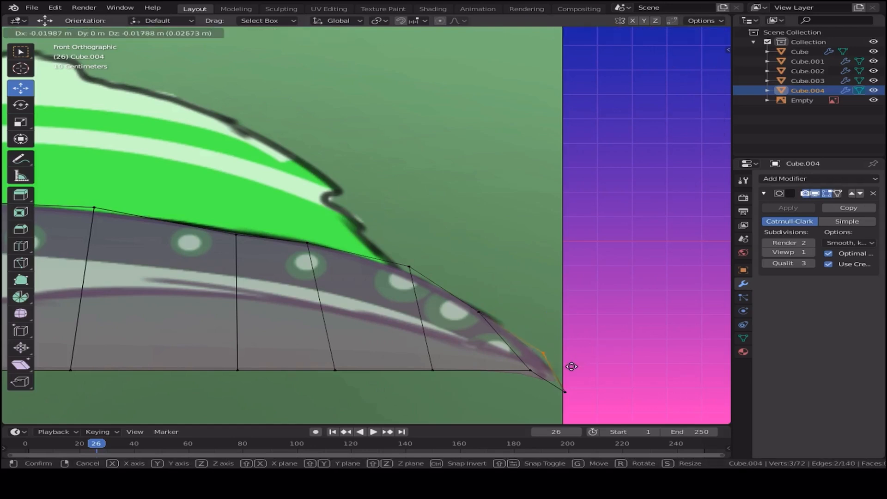
left_click(573, 366)
Raise the bottom vertices of the last three tail cuts onto the tail's lower outline
left_click_drag(526, 379, 526, 379)
key("g")
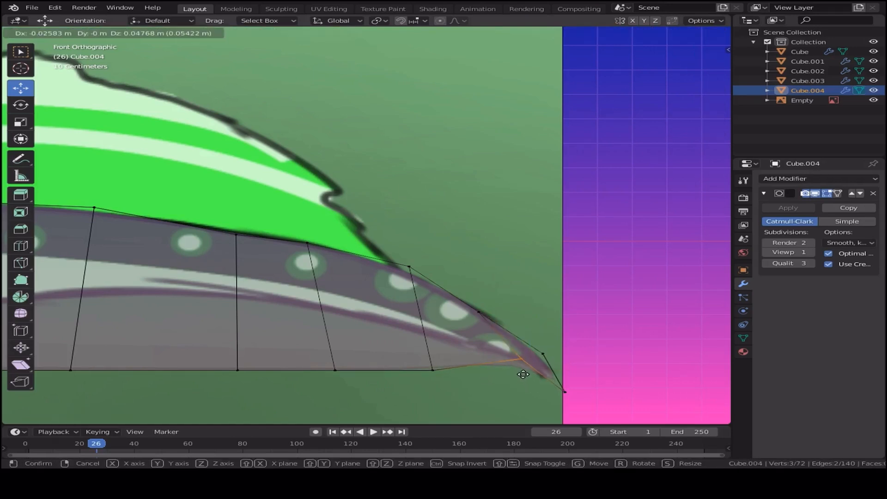
left_click(524, 375)
left_click_drag(445, 388, 446, 388)
key("g")
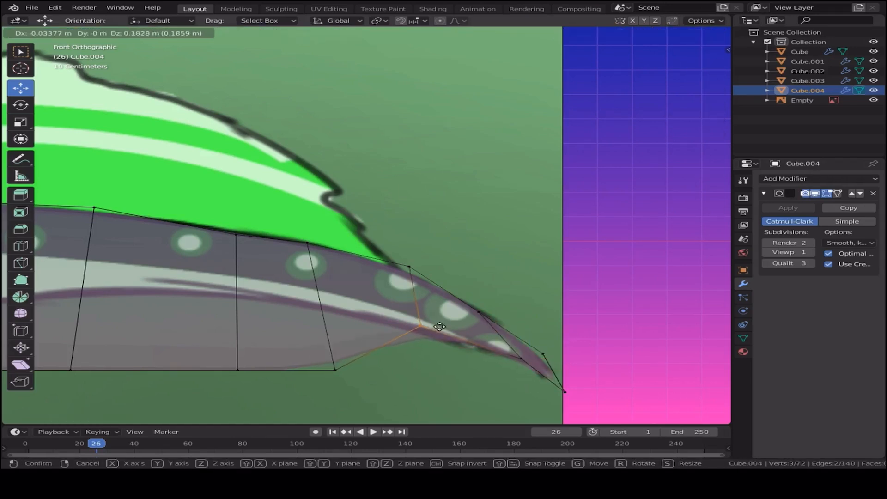
left_click(439, 323)
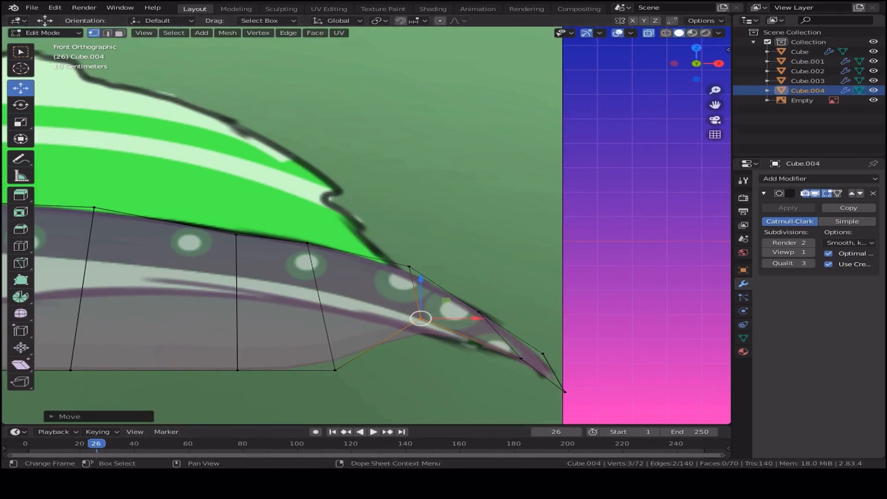
left_click(336, 370)
middle_click_drag(336, 370, 461, 329, "shift")
key("g")
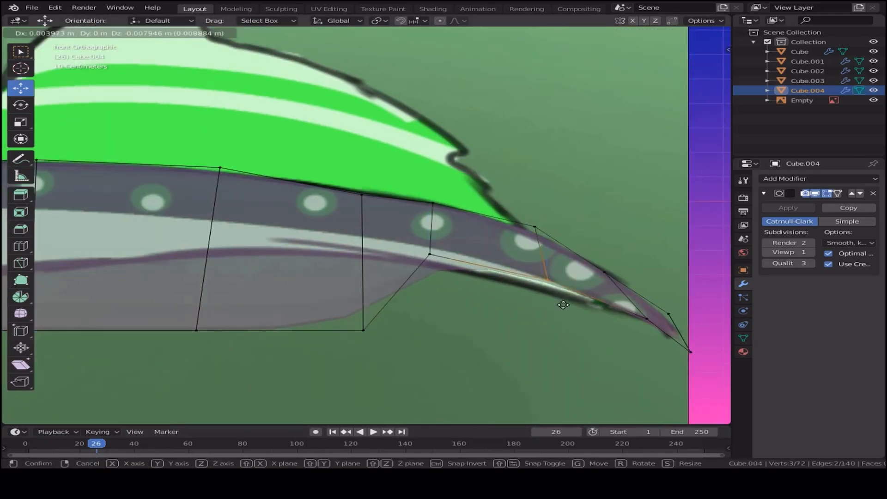
left_click(446, 281)
Raise the bottom vertices of the loop ahead of the three tail cuts to the lower outline and refine the neighbouring ones
left_click_drag(349, 314, 393, 361)
key("g")
left_click(341, 281)
key("g")
left_click(446, 276)
key("g")
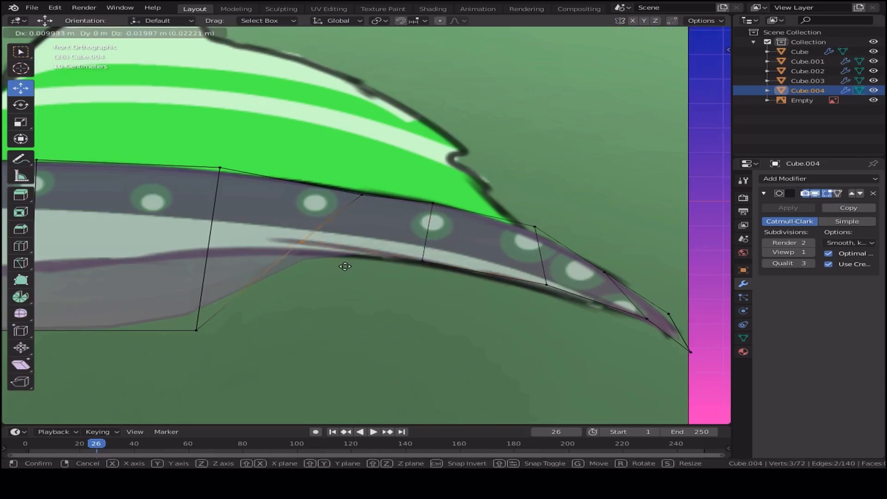
Fit the bottom vertices of the remaining tail loops toward the hips to the tail's lower outline
middle_click_drag(343, 266, 674, 267, "shift")
key("g")
left_click(493, 279)
left_click_drag(613, 224, 652, 278)
key("g")
left_click(654, 285)
key("g")
left_click(349, 328)
Add a loop cut between the shoulder and the front body loop and align the top vertices there with the back outline
left_click_drag(476, 235, 497, 253)
scroll(428, 317, "up", 5)
key("g")
left_click(469, 257)
key("ctrl+r")
left_click(337, 252)
key("g")
left_click(379, 285)
key("g")
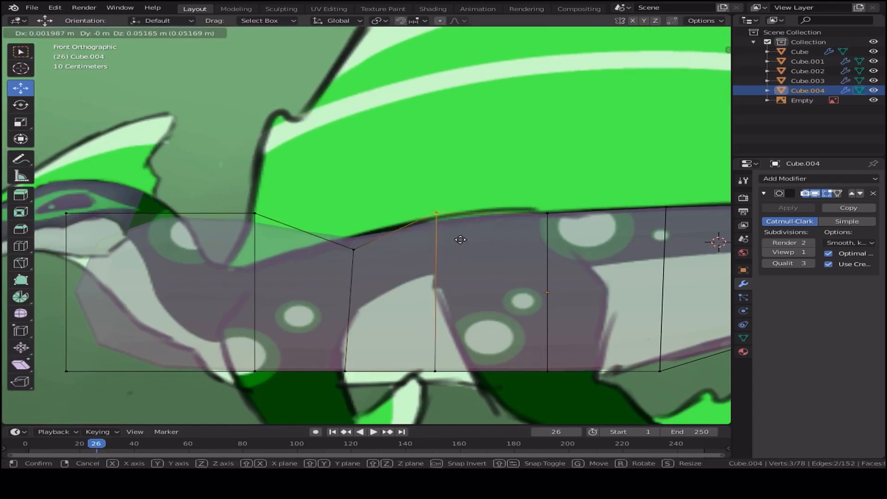
left_click(460, 239)
Lower the shoulder loop's top vertices to the neck base and fit the top of the loop behind it to the back outline
key("g")
left_click(288, 322)
left_click_drag(334, 231, 398, 279)
key("g")
left_click(384, 263)
left_click_drag(237, 261, 285, 306)
key("g")
left_click(275, 310)
Add a loop cut midway along the neck and reposition the top vertices of the neck and shoulder loops
key("ctrl+r")
key("ctrl+z")
key("ctrl+z")
key("ctrl+r")
left_click(203, 273)
left_click_drag(140, 226, 187, 273)
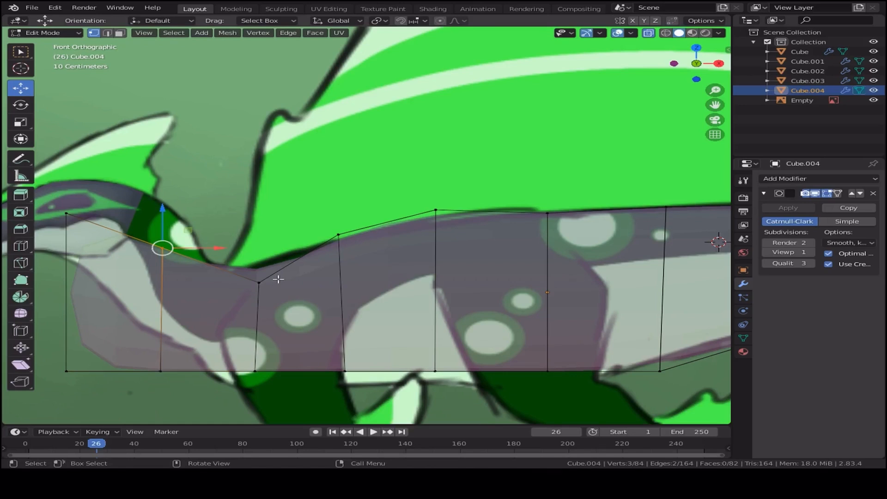
key("g")
left_click_drag(245, 295, 307, 273)
left_click(303, 308)
Add a loop cut just behind the shoulder loop and move its top vertices onto the back outline
key("ctrl+r")
left_click(301, 266)
key("g")
left_click(312, 275)
Shift the shoulder loop's top vertices to the neck base and raise the mid-neck loop's top vertices toward the neck outline
left_click_drag(230, 264, 285, 302)
key("g")
left_click(268, 297)
left_click_drag(140, 224, 187, 272)
key("g")
left_click(203, 221)
Add a loop cut between the mid-neck and shoulder loops, fit its top to the neck curve and raise the mid-neck top vertices
key("ctrl+r")
left_click_drag(190, 214, 245, 262)
key("g")
left_click(268, 281)
left_click_drag(158, 169, 220, 211)
key("g")
left_click(224, 193)
Add a loop cut at the head end of the neck and fit the upper neck loops' top vertices to the outline
key("ctrl+r")
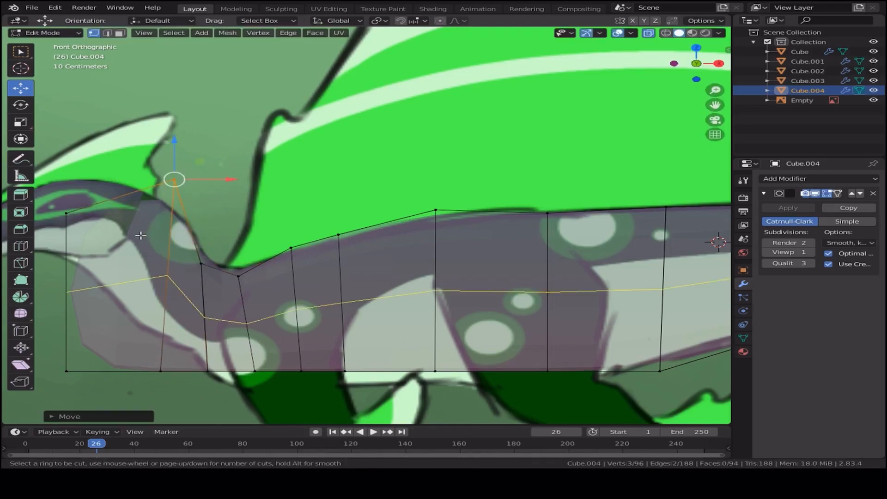
left_click(93, 362)
left_click_drag(97, 173, 144, 220)
left_click_drag(156, 161, 194, 200)
key("g")
left_click(188, 206)
left_click_drag(96, 179, 138, 227)
key("g")
left_click(141, 227)
Move the top and bottom vertices of the neck's front end to meet the back of the head
left_click_drag(42, 189, 114, 254)
key("g")
left_click(138, 262)
left_click_drag(43, 344, 95, 397)
key("g")
left_click(104, 281)
Raise the bottom vertices of the upper neck loops to follow the throat outline
left_click_drag(85, 325, 143, 394)
key("g")
left_click_drag(135, 343, 168, 394)
key("g")
left_click(188, 368)
left_click_drag(94, 285, 157, 332)
key("g")
left_click(151, 334)
Add another loop cut in the neck and adjust the neck's lower vertices to the throat outline
key("ctrl+r")
left_click(152, 335)
key("g")
left_click(271, 316)
left_click_drag(52, 231, 100, 269)
key("g")
left_click(91, 266)
Fit the bottom vertices of the chest and mid-body loops to the belly outline around the front leg
scroll(303, 334, "down", 1)
middle_click_drag(303, 335, 272, 265, "shift")
left_click_drag(368, 250, 427, 283)
key("g")
left_click(432, 289)
left_click_drag(283, 249, 329, 283)
key("g")
left_click(329, 300)
left_click_drag(246, 253, 283, 283)
key("g")
left_click(282, 311)
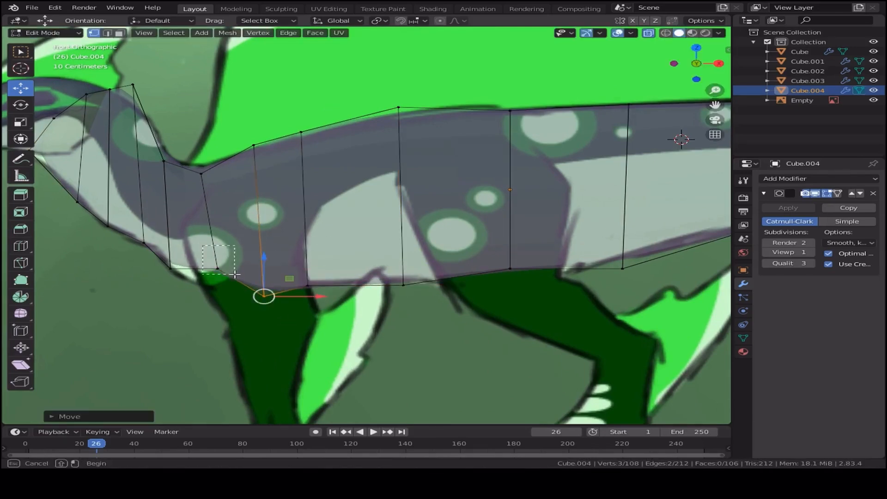
Move the bottom vertices of the hip loop onto the belly outline at the hind leg
middle_click_drag(475, 269, 230, 292, "shift")
left_click_drag(241, 268, 307, 308)
key("g")
left_click(317, 322)
Turn off X-ray display and inspect the body mesh against the reference from several angles
scroll(322, 285, "down", 5)
key("space")
key("x")
key("alt+z")
left_click(367, 432)
middle_click_drag(387, 347, 467, 361)
left_click(418, 354)
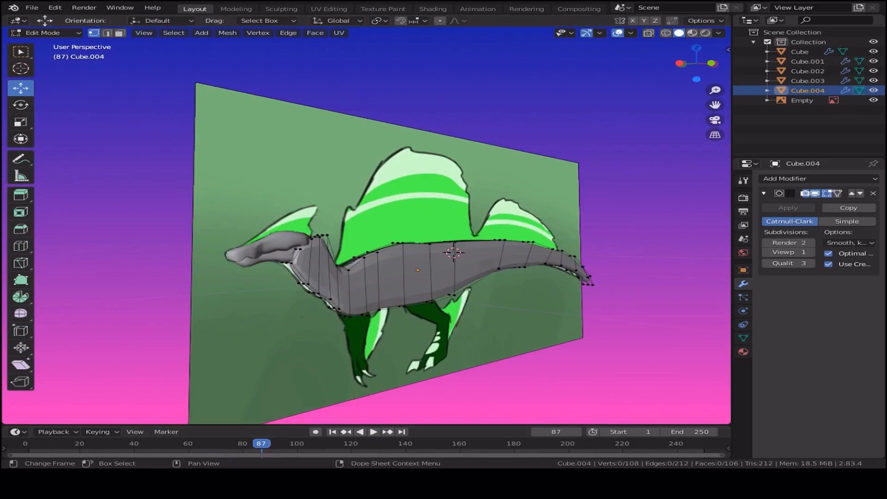
middle_click_drag(168, 333, 490, 269)
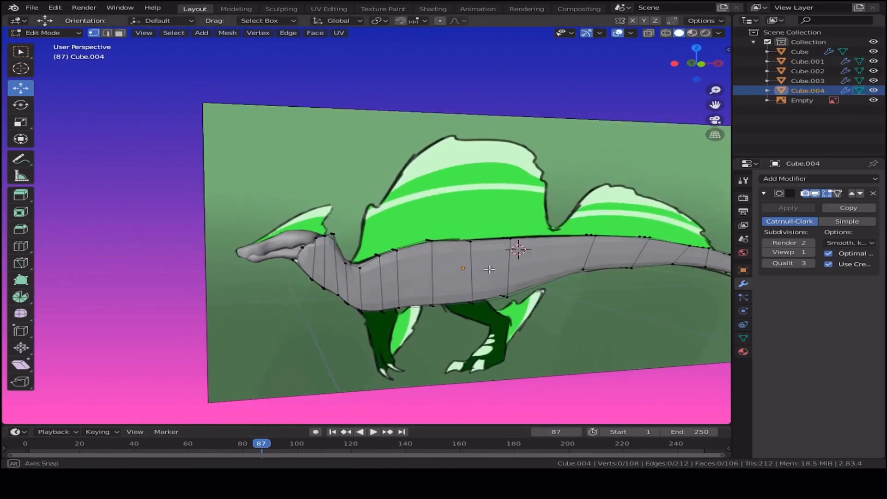
middle_click_drag(320, 303, 556, 301)
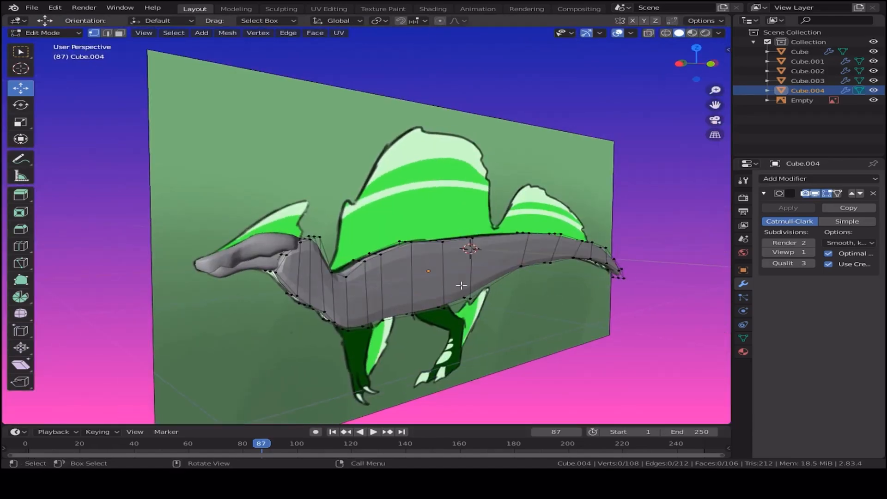
Add a lengthwise loop cut along the body's sides and scale it along Y by about 2.69
key("ctrl+r")
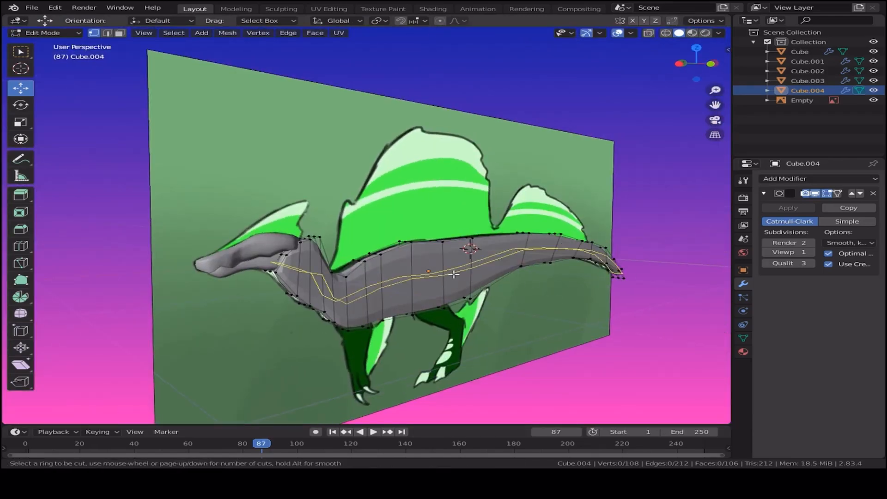
left_click(455, 274)
middle_click_drag(455, 274, 433, 283)
key("KP_3")
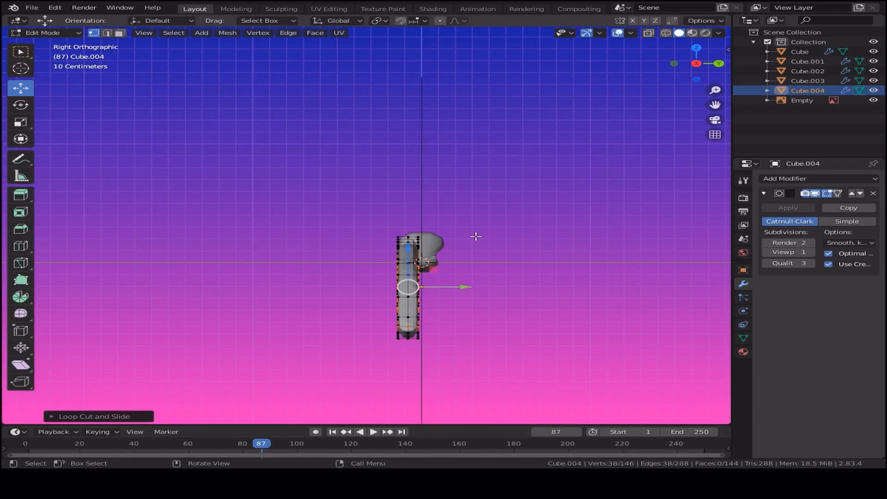
key("ctrl+KP_3")
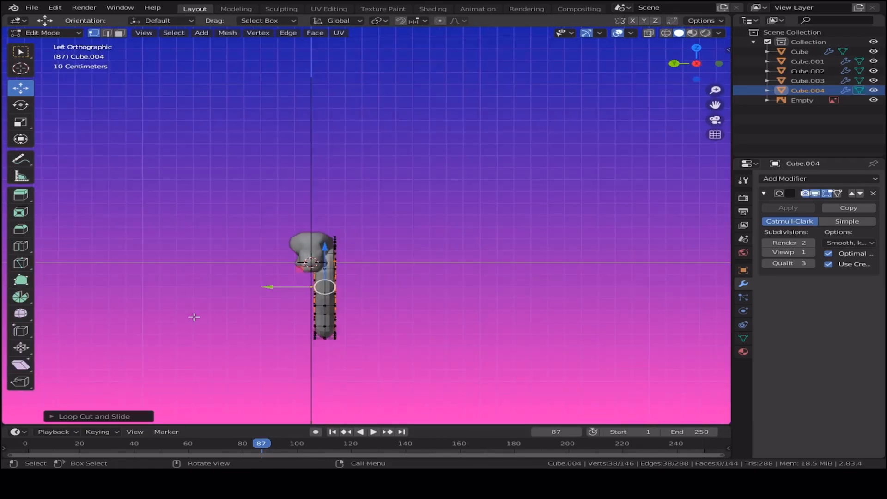
scroll(354, 258, "up", 2)
scroll(290, 288, "up", 2)
middle_click_drag(264, 300, 374, 223, "shift")
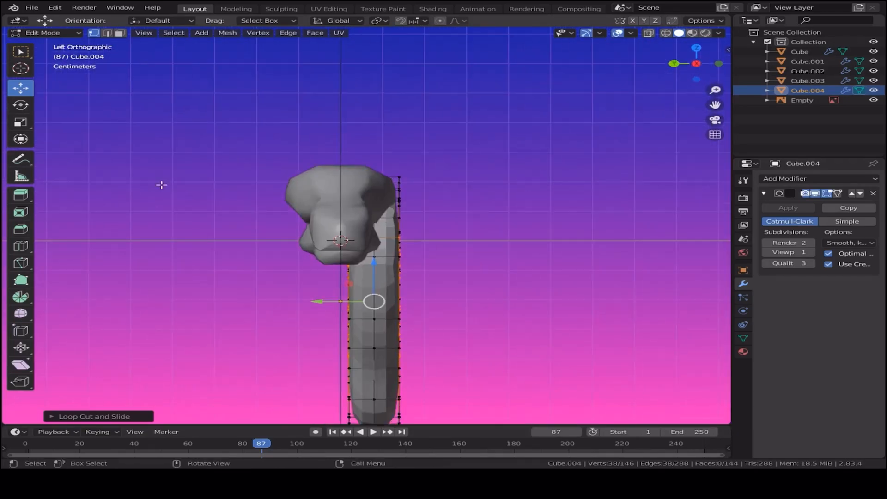
key("s")
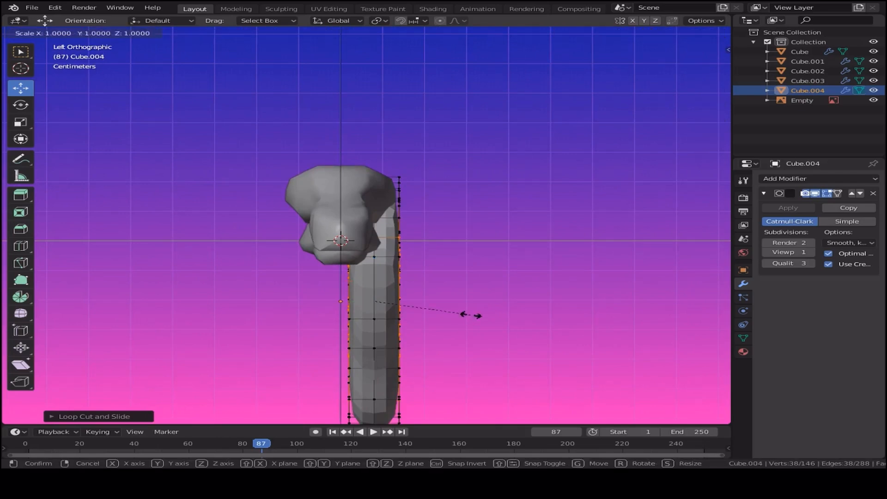
key("y")
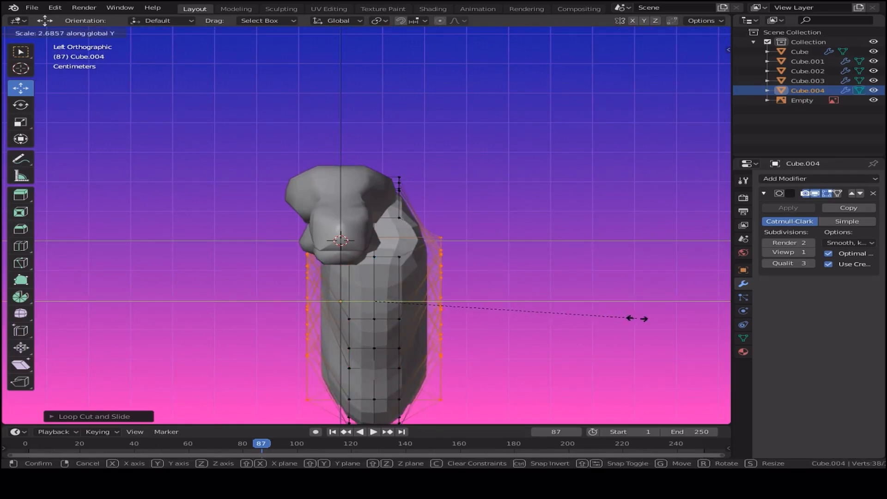
left_click(633, 317)
Select the loop around the hips and scale it outward along Y to widen the body at the hind legs
scroll(630, 326, "down", 2)
middle_click_drag(630, 326, 453, 251)
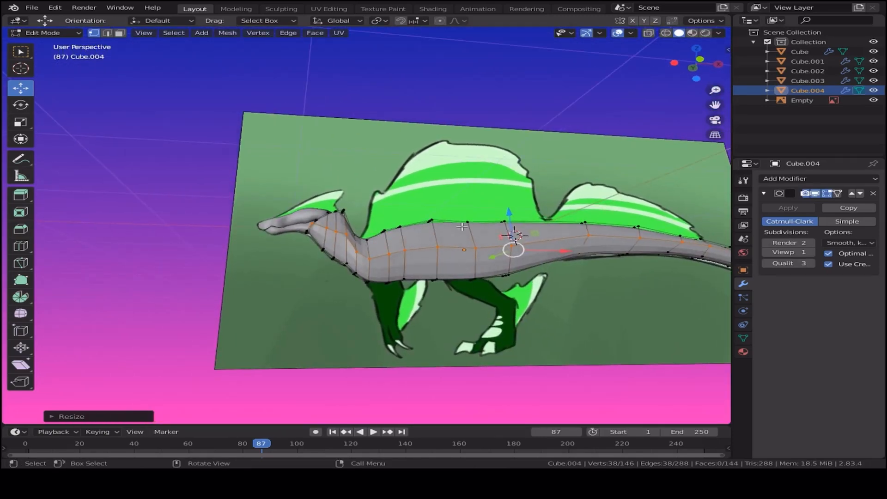
key("KP_7")
scroll(536, 280, "up", 4)
middle_click_drag(529, 344, 325, 320, "shift")
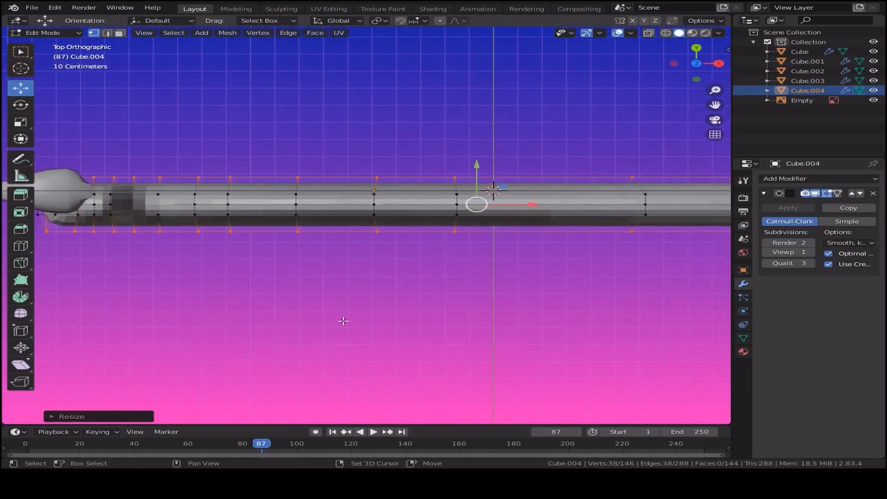
key("alt+a")
middle_click_drag(457, 281, 491, 346)
left_click(445, 259, "alt")
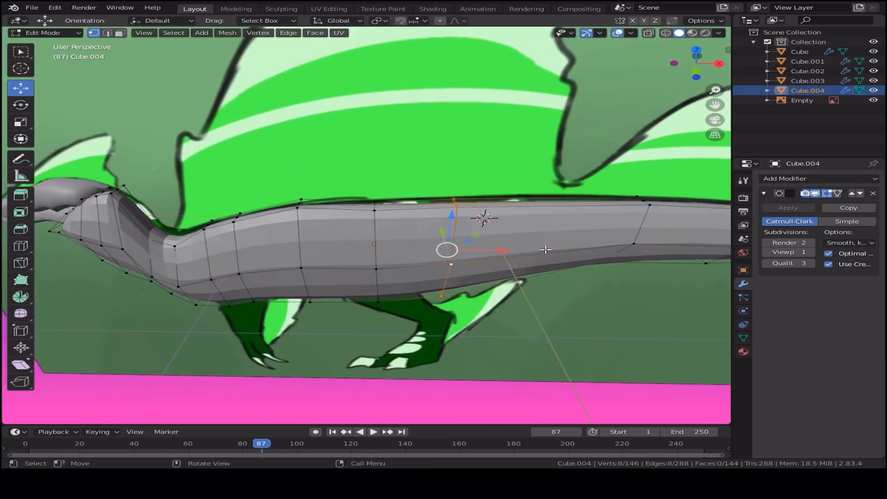
key("KP_7")
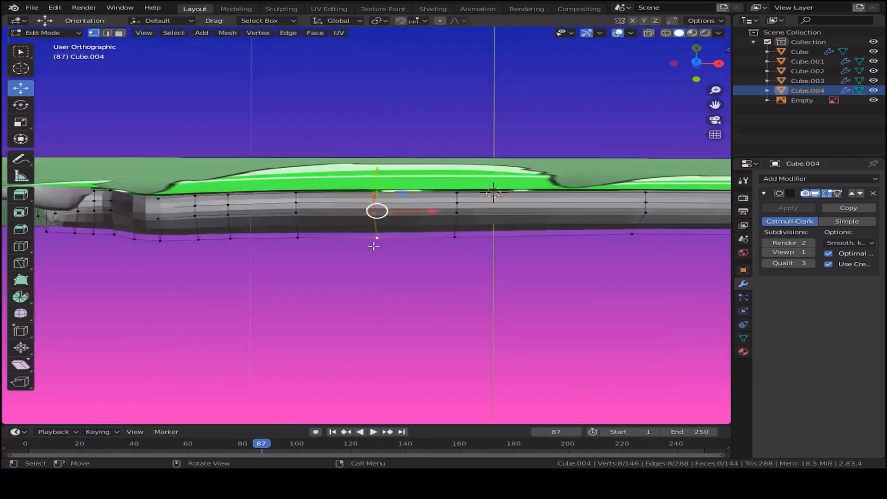
key("g")
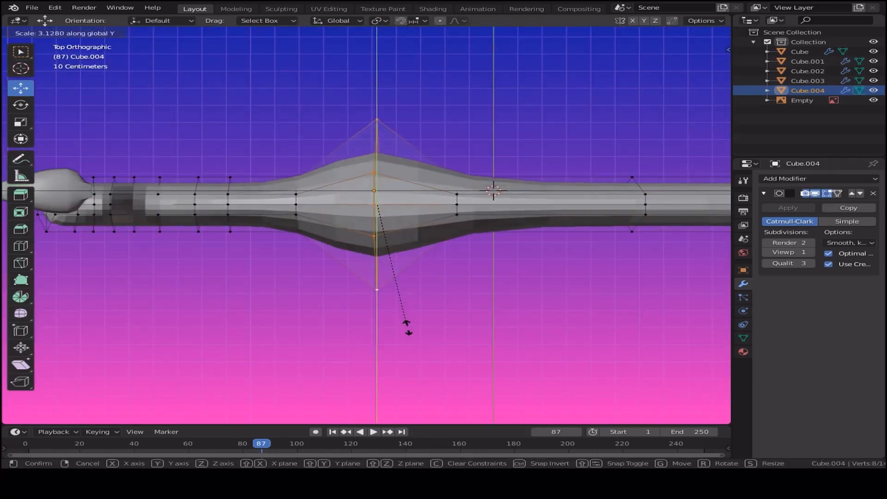
left_click(411, 342)
Select the mid-body loop just ahead of the hips and widen it by scaling along Y
middle_click_drag(416, 347, 436, 282)
key("KP_7")
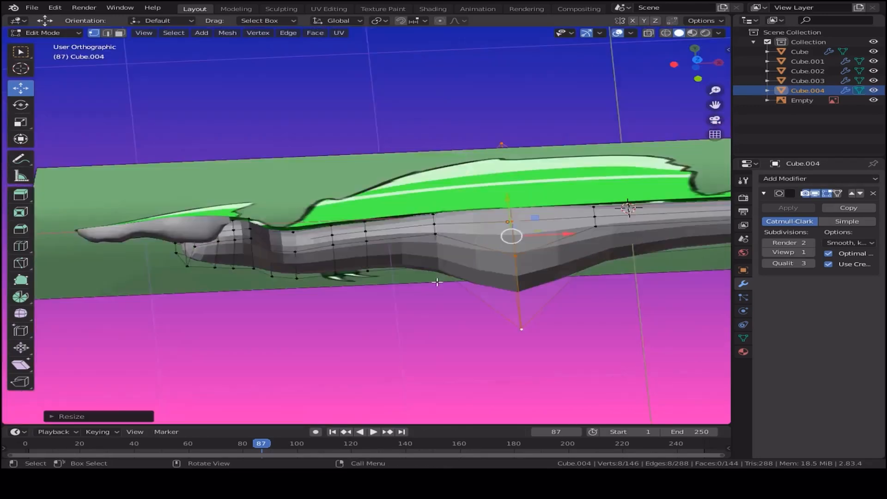
left_click(439, 236, "alt+shift")
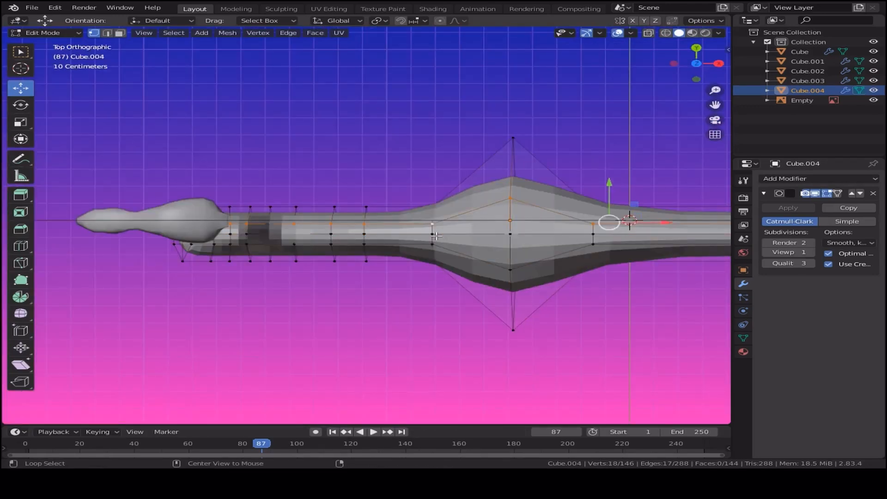
left_click(434, 229, "alt")
key("s")
key("y")
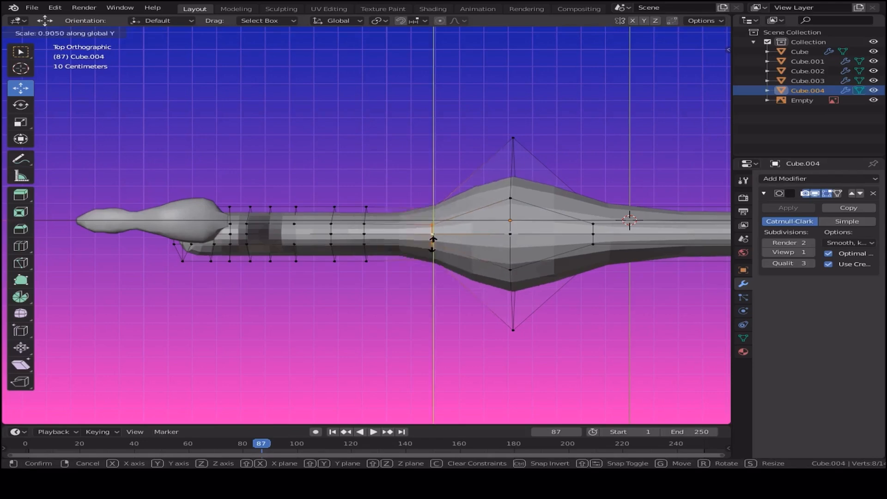
left_click(401, 262)
Widen the loop behind the front leg by scaling it along Y
middle_click_drag(396, 282, 364, 275)
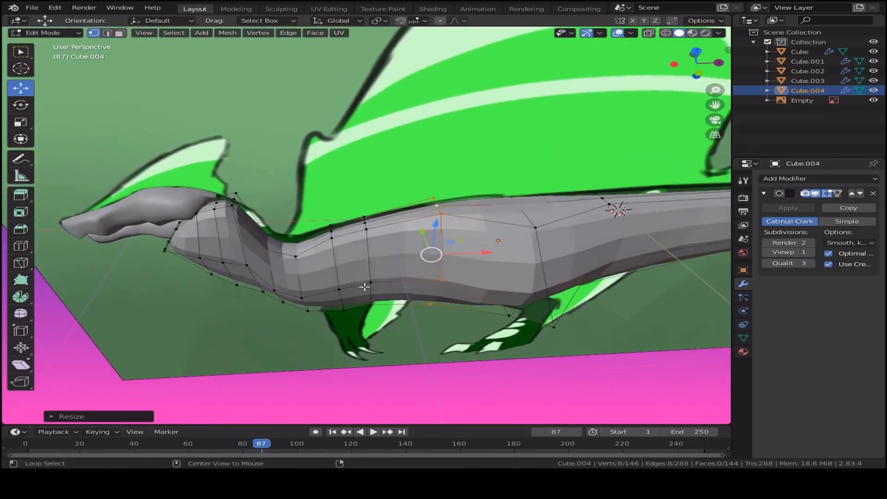
left_click(378, 283, "alt")
left_click(368, 276, "alt")
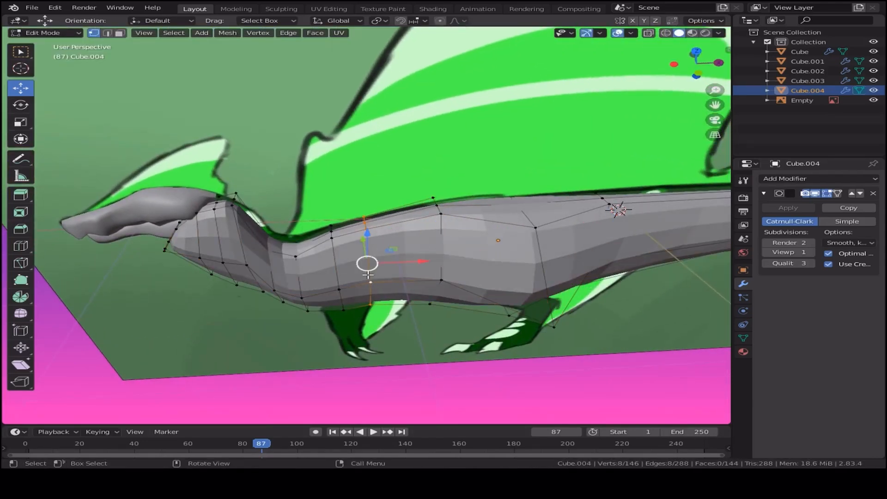
key("KP_7")
key("s")
key("y")
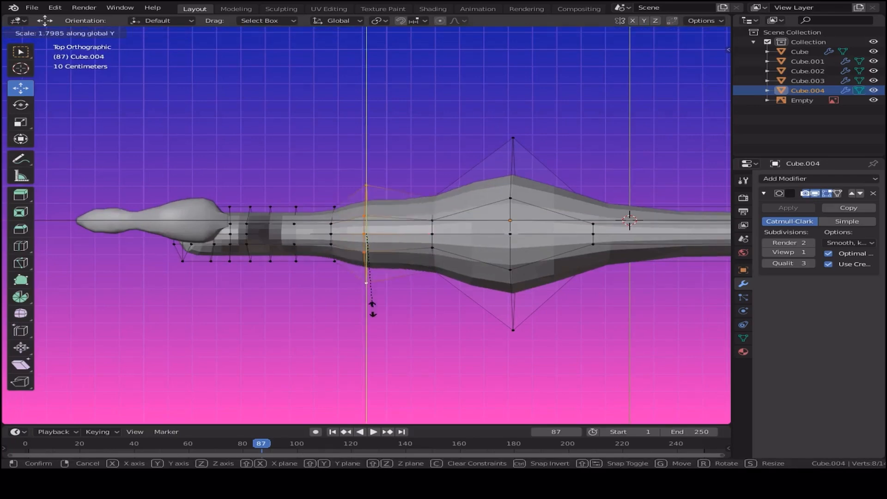
left_click(371, 324)
Widen the shoulder loop above the front leg along Y, slightly narrower than the loop behind it
middle_click_drag(371, 323, 377, 232)
left_click(350, 285, "alt")
left_click(343, 287, "alt")
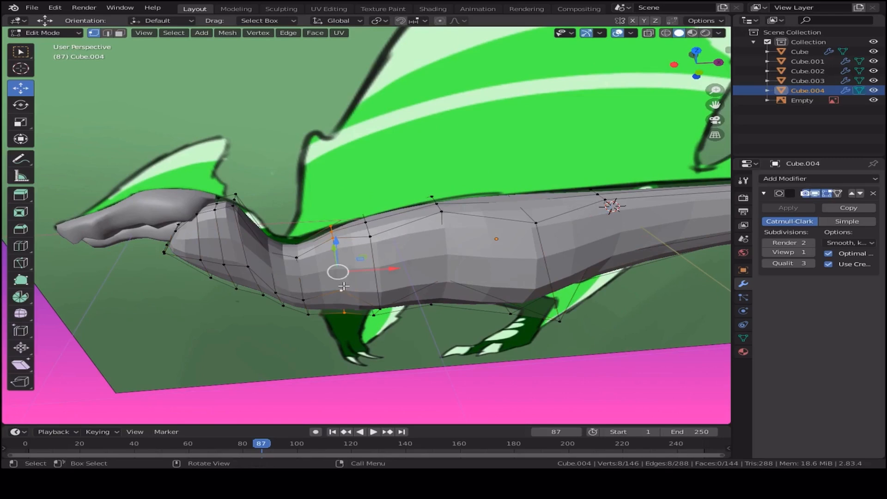
key("KP_7")
key("s")
key("y")
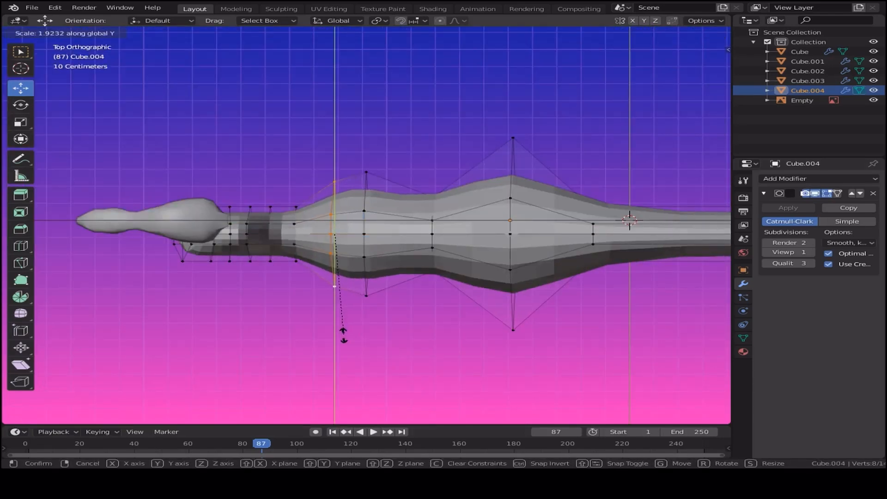
left_click(343, 332)
Return to Object Mode, shade the body smooth and enable Auto Smooth with a 54.2° angle
middle_click_drag(308, 258, 301, 279)
key("Tab")
middle_click_drag(394, 229, 376, 264)
middle_click_drag(333, 245, 495, 265)
right_click(439, 231)
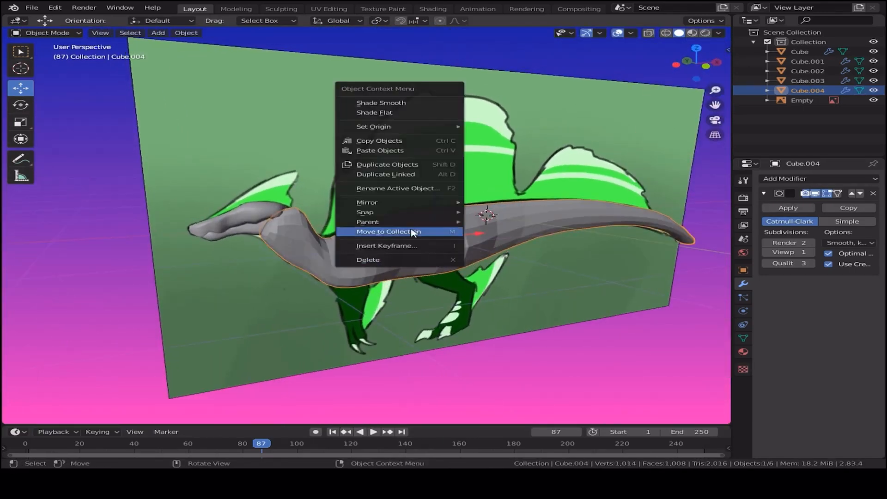
left_click(406, 102)
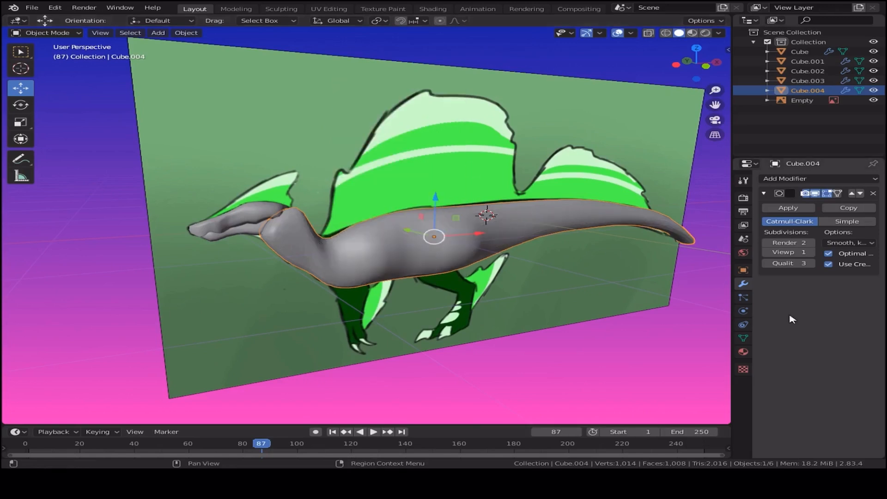
left_click(743, 337)
left_click(782, 357)
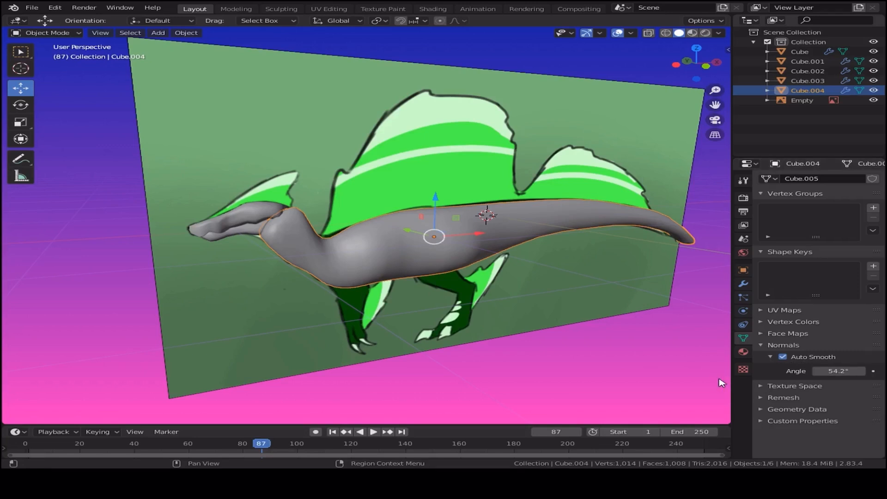
left_click(541, 356)
Resume editing the body mesh and scale the neck-base loop along Y by about 0.99
middle_click_drag(540, 357, 615, 322)
key("Tab")
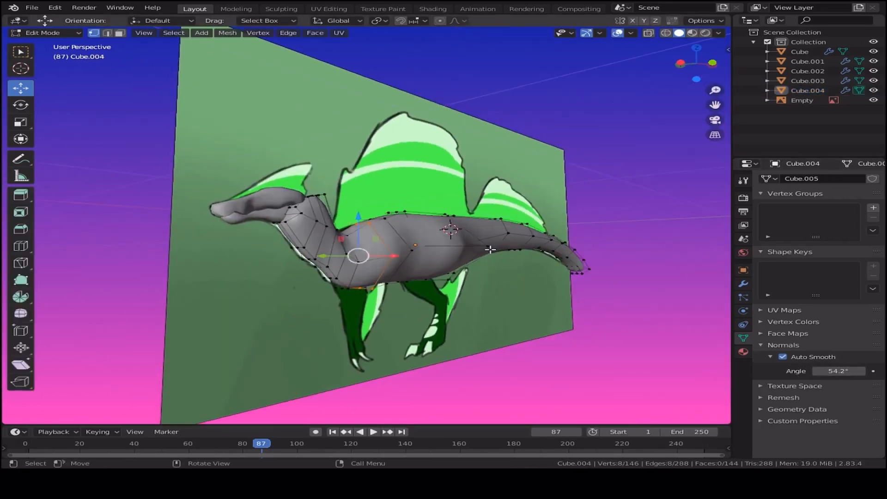
scroll(497, 315, "up", 6)
left_click(295, 300, "alt")
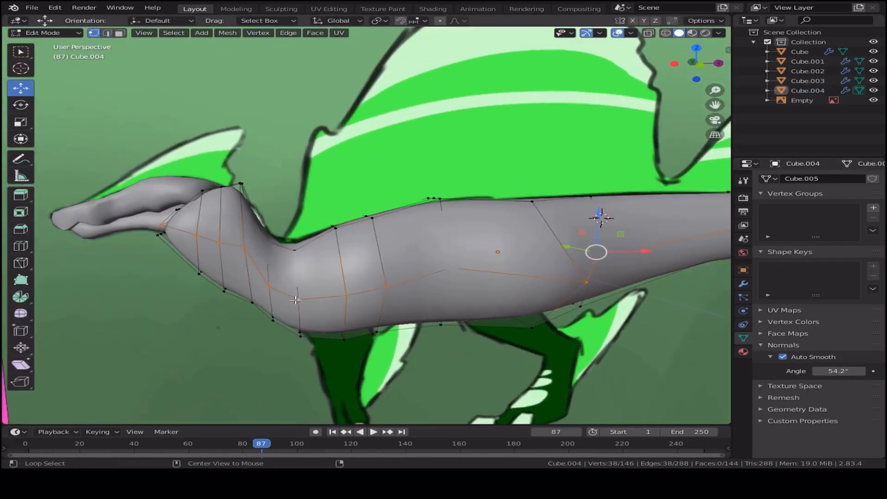
left_click(301, 318, "alt")
key("KP_7")
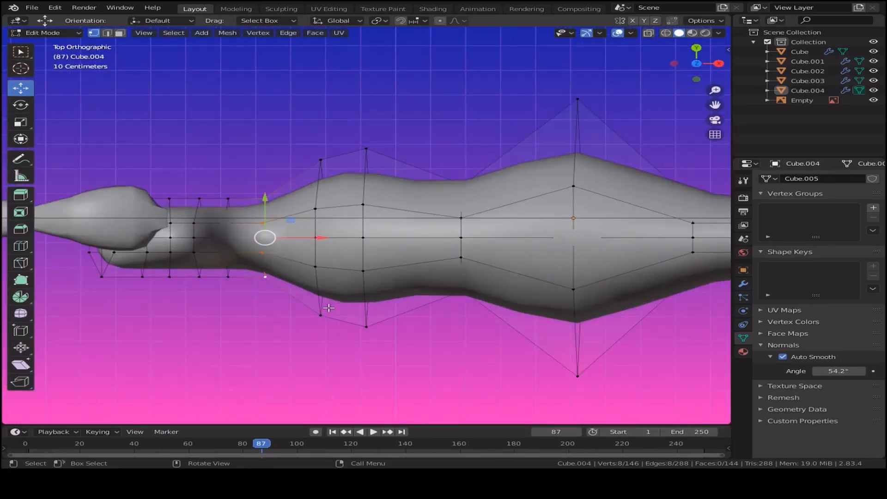
key("s")
key("y")
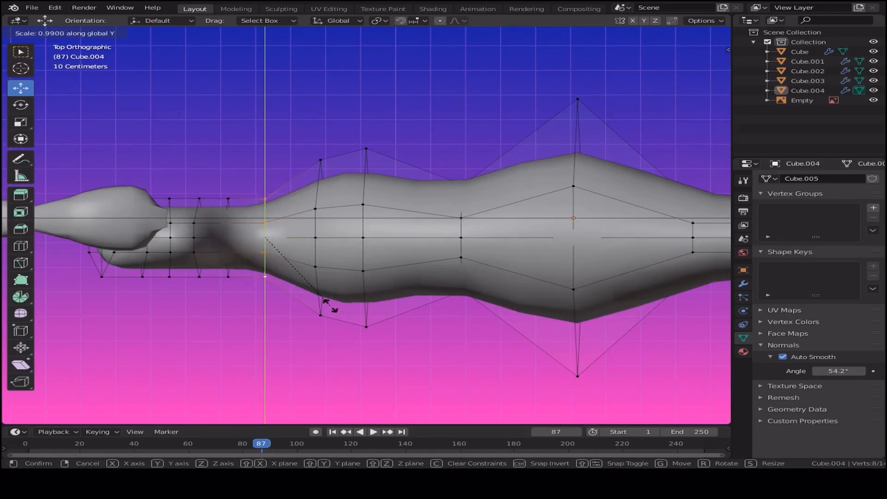
left_click(329, 305)
Scale down the neck loop just ahead of the neck base to narrow the neck
left_click(228, 280, "alt")
left_click(229, 273, "alt")
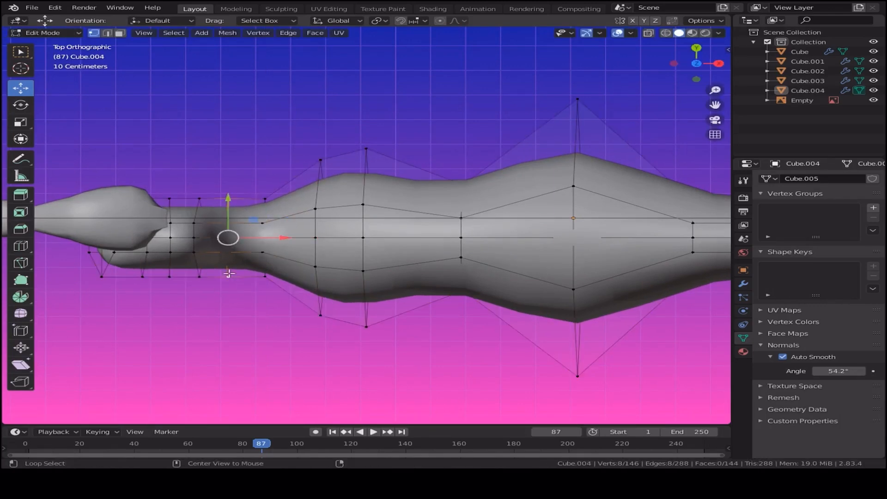
key("s")
left_click(216, 305)
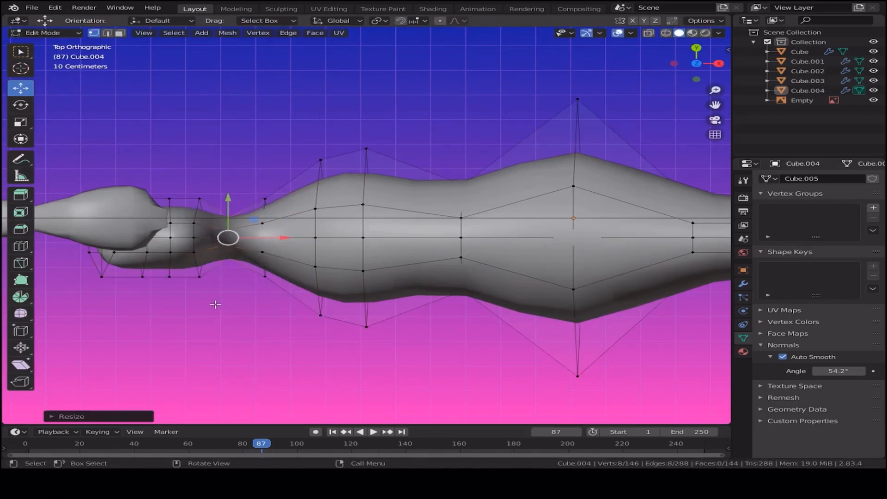
Narrow the next neck loop toward the head by scaling it along Y to match the loop behind it
left_click(196, 273, "alt")
key("s")
key("y")
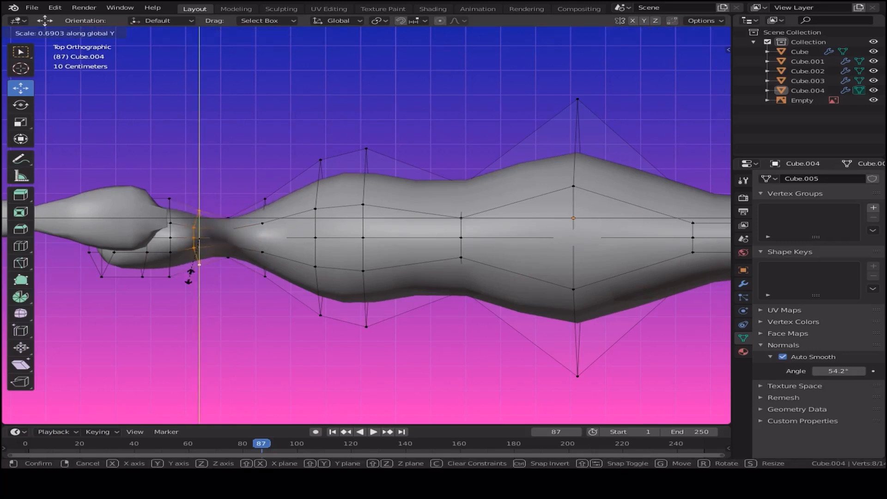
left_click(190, 268)
left_click(165, 282, "alt")
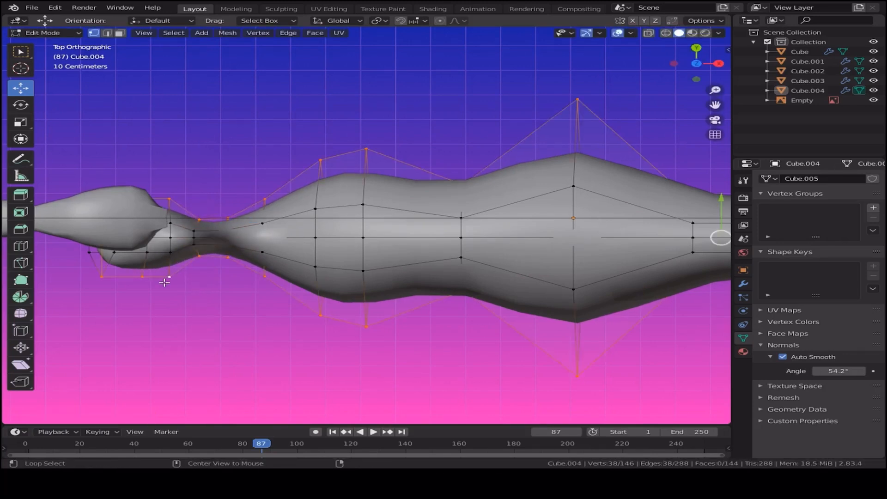
Narrow the second-to-last neck loop visible behind the head by scaling it along Y to match its neighbour
left_click(170, 267, "alt")
key("s")
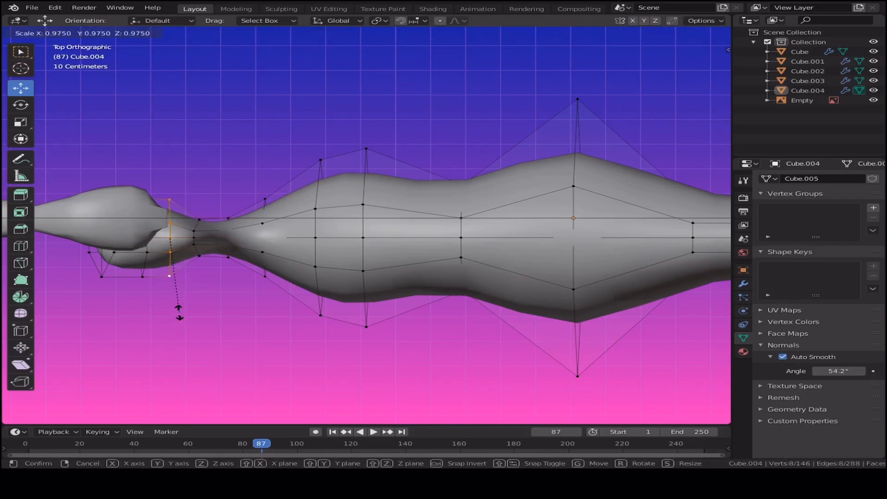
key("y")
left_click(179, 274)
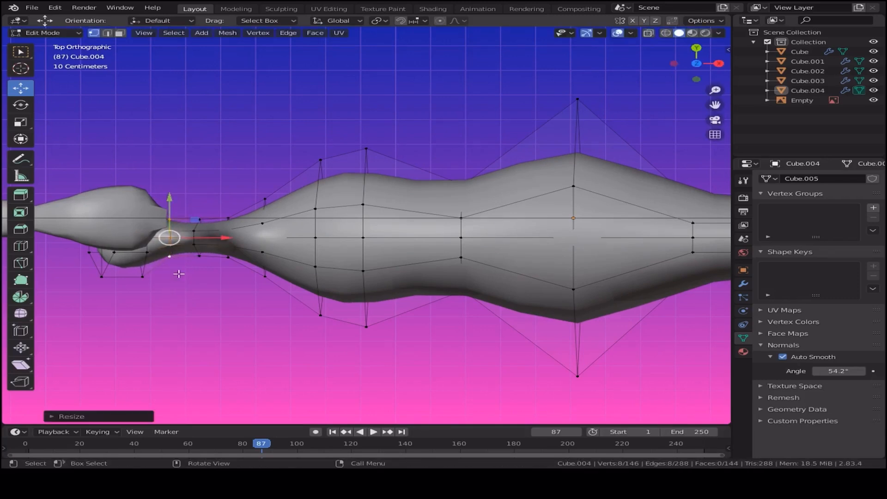
Narrow the neck loop directly under the back of the head along Y to continue the thin neck line
key("l")
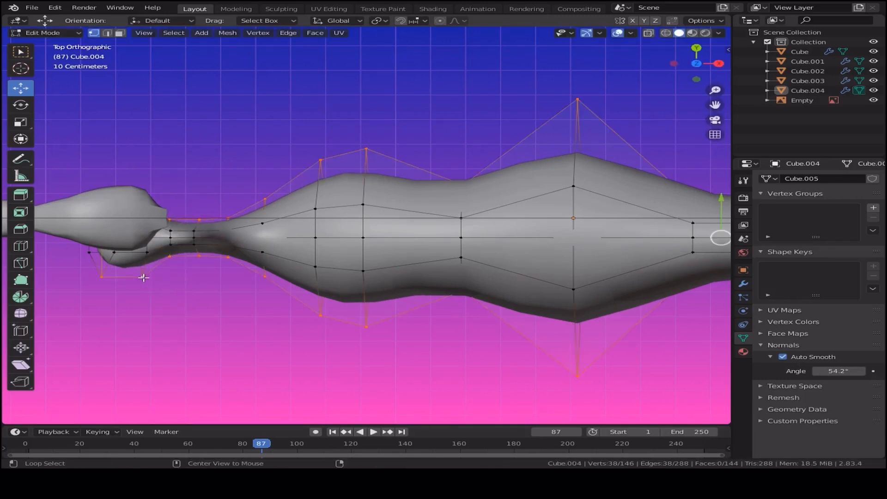
left_click(148, 264, "alt")
key("s")
key("y")
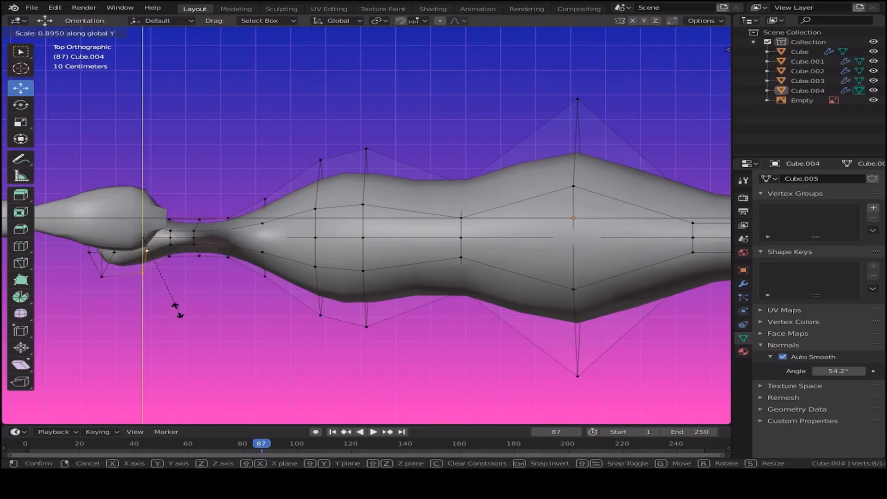
left_click(156, 269)
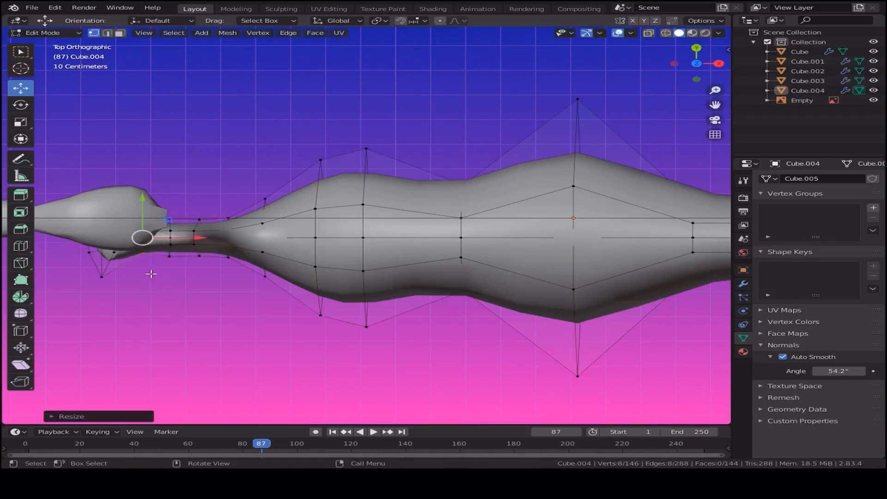
left_click(91, 274, "alt")
key("s")
key("y")
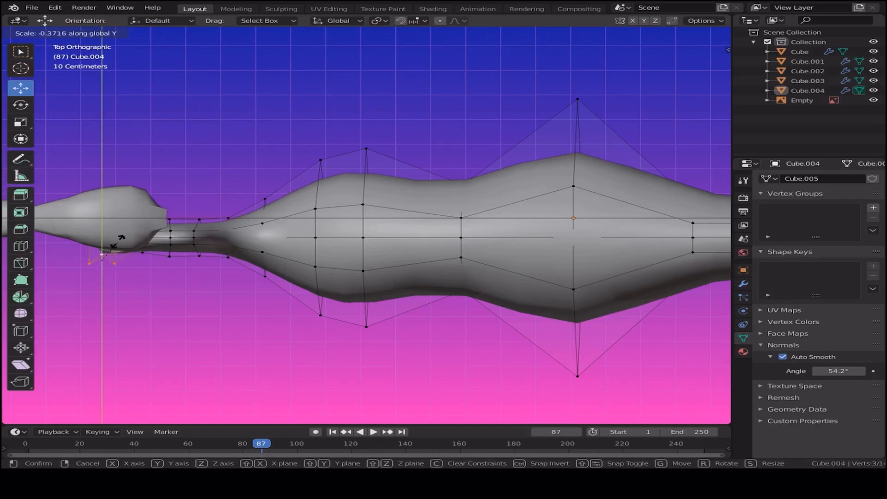
left_click(120, 240)
left_click(111, 269, "alt")
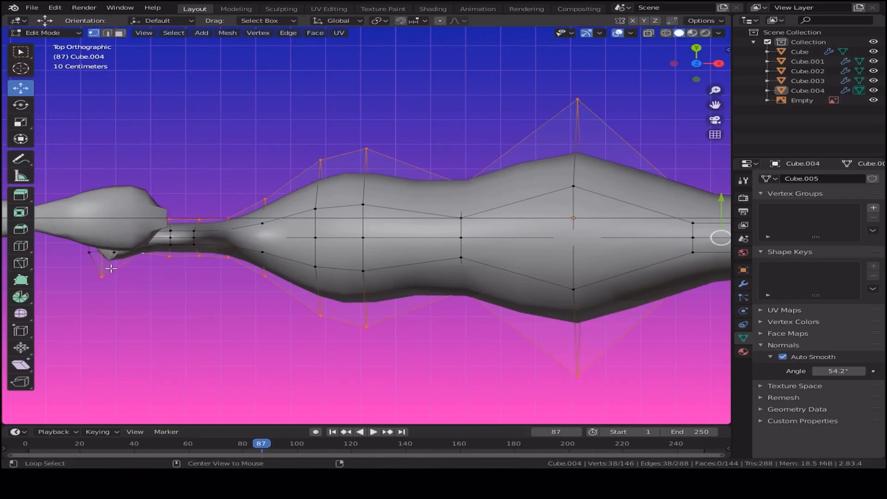
Using X-ray, select all vertices of the neck's front end ring and scale them down along Y to fit beneath the head
key("alt+z")
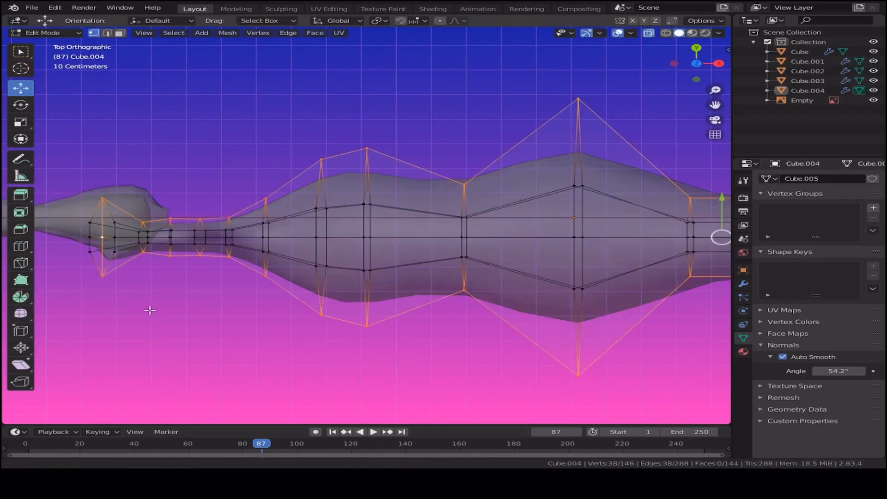
middle_click_drag(143, 309, 212, 335, "shift")
key("alt+a")
key("b")
left_click_drag(193, 336, 192, 332)
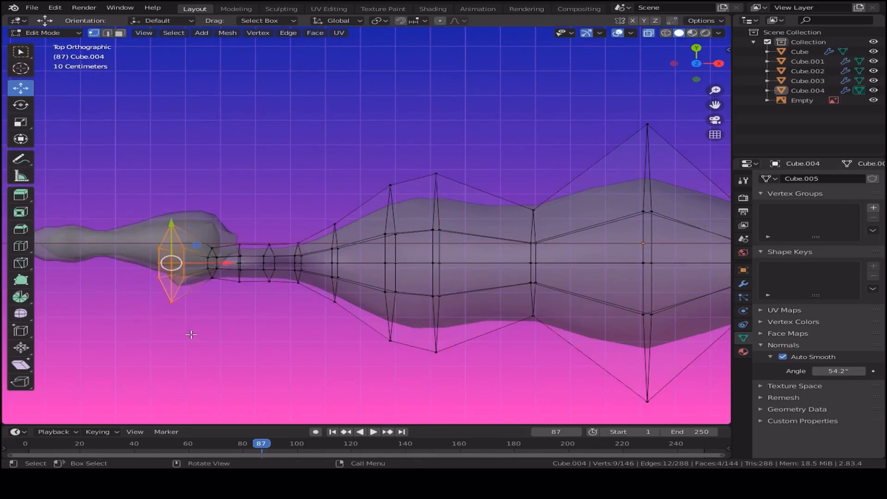
key("s")
key("y")
left_click(196, 281)
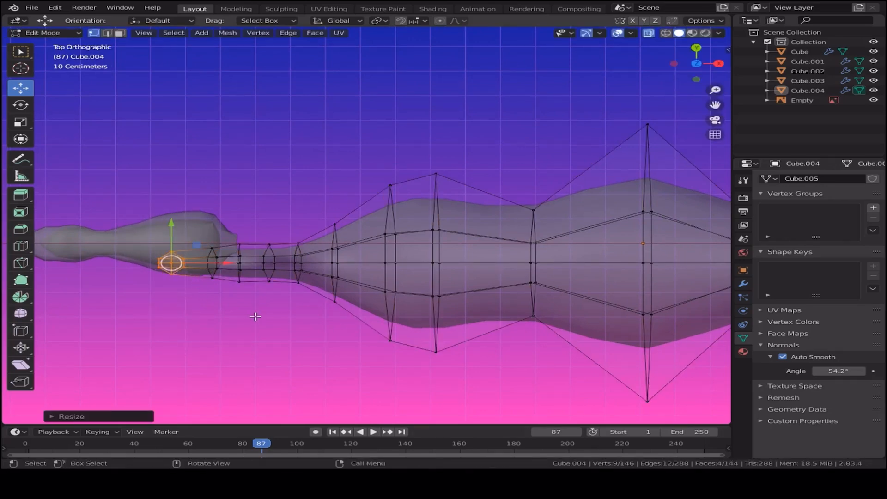
scroll(256, 312, "down", 3)
key("alt+z")
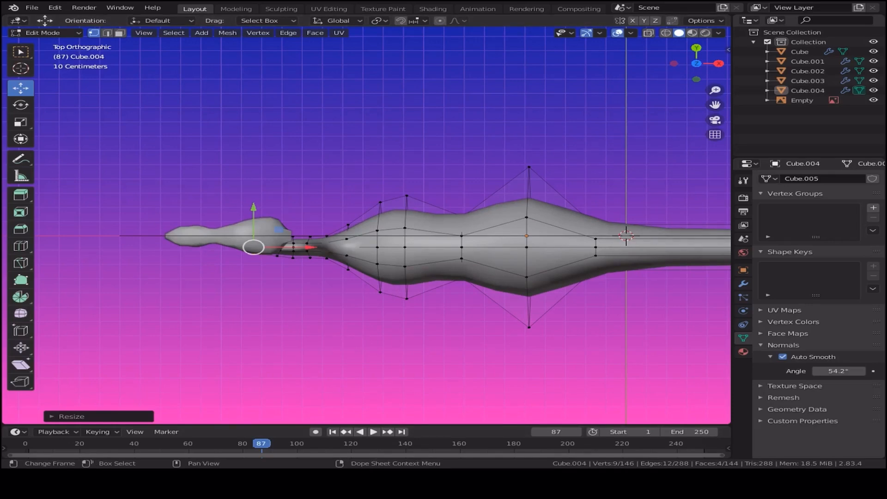
Hide the side-view reference image and view the smoothed creature in perspective
scroll(365, 236, "down", 2)
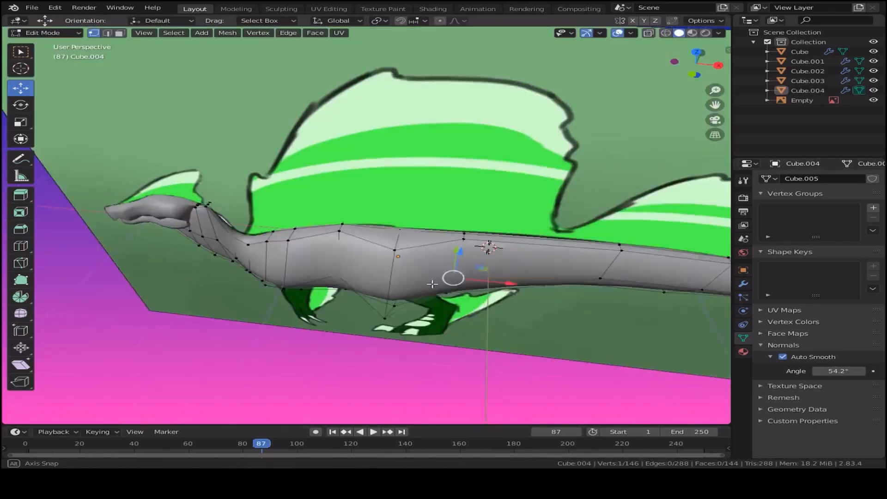
scroll(400, 214, "up", 3)
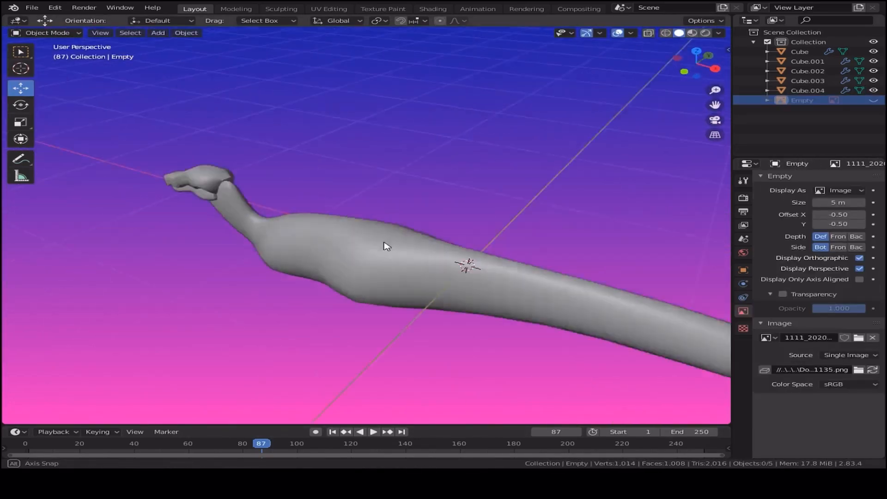
middle_click_drag(384, 246, 398, 246)
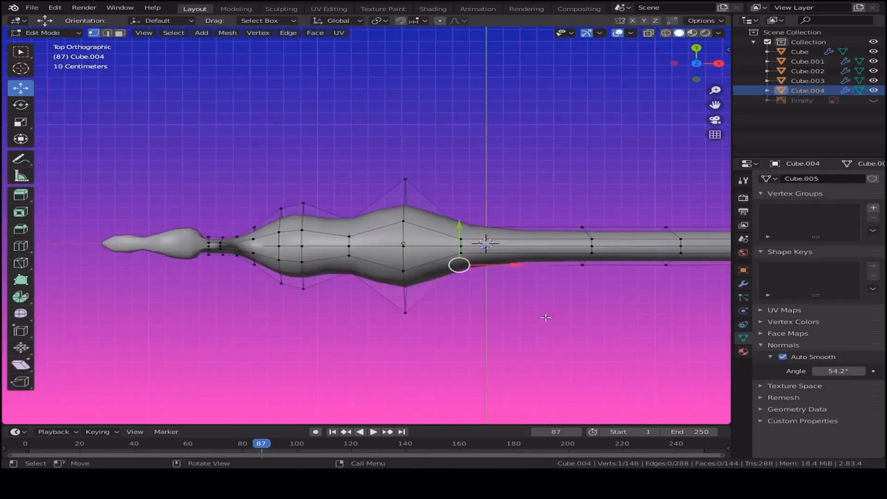
From the top view, select the full neck loop ahead of the body through the mesh and rescale it uniformly
middle_click_drag(296, 356, 445, 342, "shift")
scroll(404, 354, "up", 5)
key("alt+z")
left_click_drag(390, 200, 425, 291)
key("alt+z")
key("s")
left_click(436, 327)
Adjust the width of the next two neck loops toward the head by scaling each along Y
left_click(376, 256, "alt")
key("s")
key("y")
left_click(378, 265)
left_click(343, 257, "alt")
key("s")
key("y")
left_click(344, 262)
Rescale the neck loop behind the jaw along Y once more to refine the join with the head
middle_click_drag(345, 262, 429, 238)
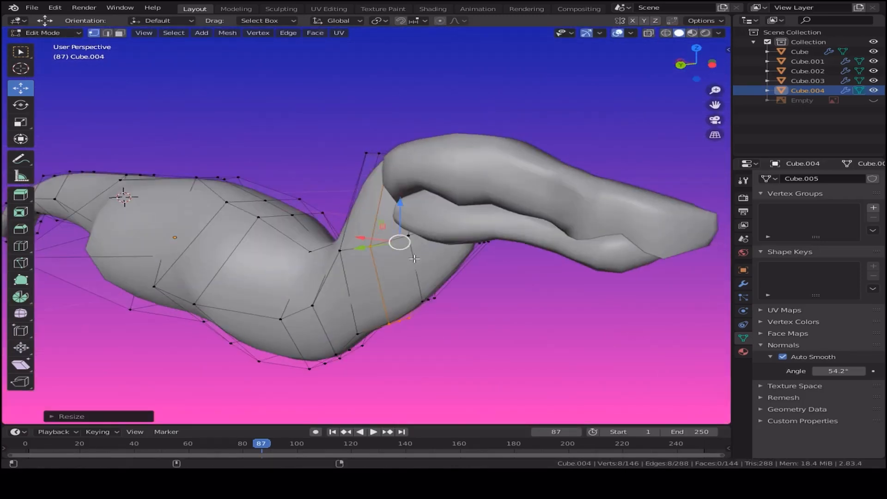
middle_click_drag(435, 301, 385, 309)
key("s")
key("y")
left_click(436, 316)
Examine how the neck meets the head from above, in perspective and from the front with X-ray
key("Tab")
middle_click_drag(534, 327, 347, 337)
key("KP_7")
middle_click_drag(420, 324, 645, 198, "shift")
left_click_drag(637, 196, 637, 198)
middle_click_drag(440, 340, 350, 252)
key("Tab")
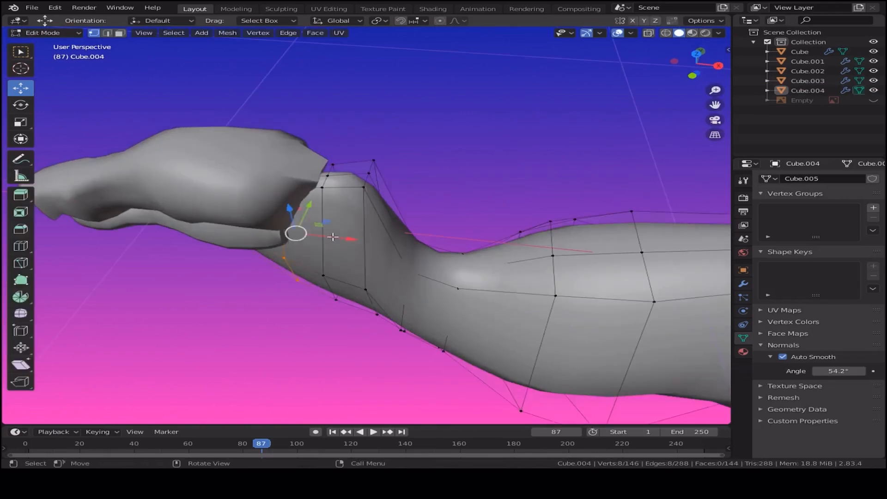
key("KP_1")
key("alt+z")
left_click_drag(355, 113, 380, 161)
key("alt+z")
key("Tab")
Edit the head mesh and lower the rear vertices above the neck along Z to close the join
middle_click_drag(429, 176, 266, 224)
left_click(400, 162)
key("Tab")
left_click(356, 140)
middle_click_drag(388, 194, 475, 292, "shift")
scroll(475, 292, "up", 2)
left_click(445, 192)
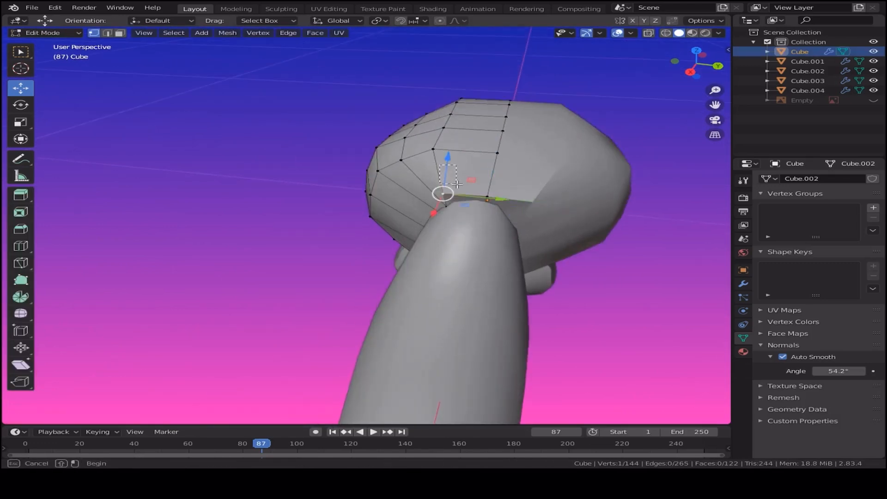
left_click_drag(449, 169, 446, 186)
left_click_drag(481, 212, 491, 213)
left_click(488, 196)
left_click_drag(492, 181, 491, 196)
key("Tab")
left_click(605, 311)
Nudge a vertex near the junction of head and neck, then return to Object Mode
middle_click_drag(604, 311, 268, 298)
middle_click_drag(324, 298, 274, 297)
left_click(305, 257)
key("Tab")
middle_click_drag(414, 306, 377, 300)
left_click(363, 275)
left_click_drag(422, 279, 428, 280)
left_click(339, 248)
key("Tab")
Edit the body mesh from above with X-ray and widen the tail-base loop behind the hips along Y
middle_click_drag(391, 251, 418, 264)
left_click(417, 264)
key("KP_7")
key("Tab")
left_click(439, 273, "alt")
key("alt+z")
left_click_drag(424, 169, 472, 331)
key("s")
key("y")
left_click(554, 319)
Adjust the width of the first tail loop behind the tail base by scaling it along Y
middle_click_drag(573, 317, 357, 317, "shift")
left_click_drag(446, 196, 500, 335)
key("s")
key("y")
left_click(505, 339)
Narrow the second tail loop behind the tail base along Y to start the tail's taper
middle_click_drag(545, 337, 289, 354, "shift")
left_click_drag(352, 244, 429, 318)
left_click_drag(354, 217, 455, 374)
key("s")
key("y")
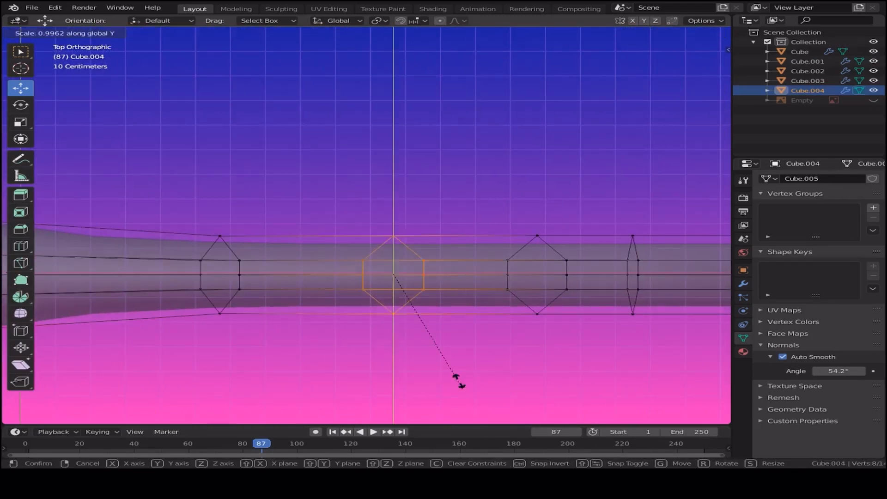
left_click(446, 355)
Narrow the next two mid-tail loops along Y, making each slimmer than the loop before it
middle_click_drag(485, 333, 295, 341, "shift")
left_click_drag(305, 228, 395, 370)
key("s")
key("y")
left_click(377, 337)
left_click_drag(417, 222, 483, 376)
key("s")
key("y")
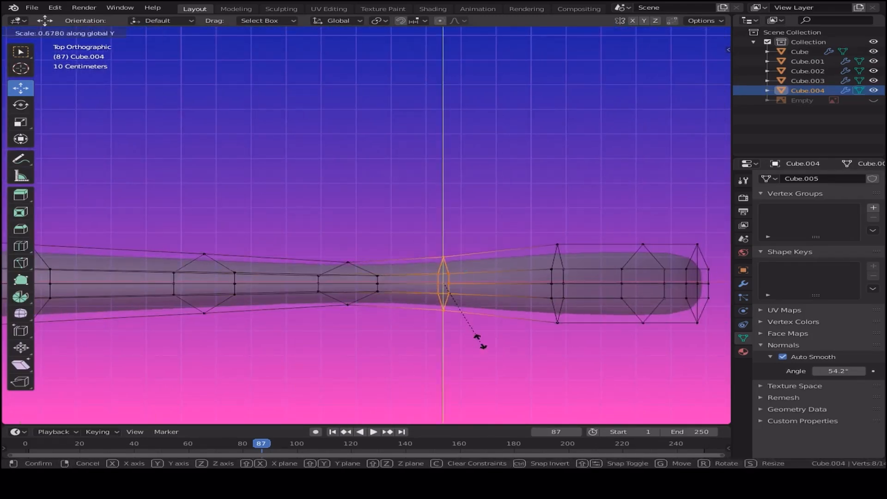
left_click(478, 315)
Narrow the two loops just before the tail tip along Y to continue the taper
left_click_drag(525, 223, 585, 377)
key("s")
key("y")
left_click(584, 323)
middle_click_drag(588, 325, 361, 341, "shift")
left_click_drag(363, 232, 449, 367)
key("s")
key("y")
left_click(441, 323)
Scale the tail-tip loop along Y, redoing the first attempt, to finish the tail in a slim point
left_click_drag(464, 234, 506, 362)
key("s")
key("y")
left_click(490, 302)
key("ctrl+z")
key("s")
key("y")
left_click(498, 327)
key("s")
key("y")
left_click(477, 298)
Leave Edit Mode and inspect the whole head, body and tapered tail from several angles
middle_click_drag(470, 299, 439, 344)
key("Tab")
scroll(348, 330, "up", 3)
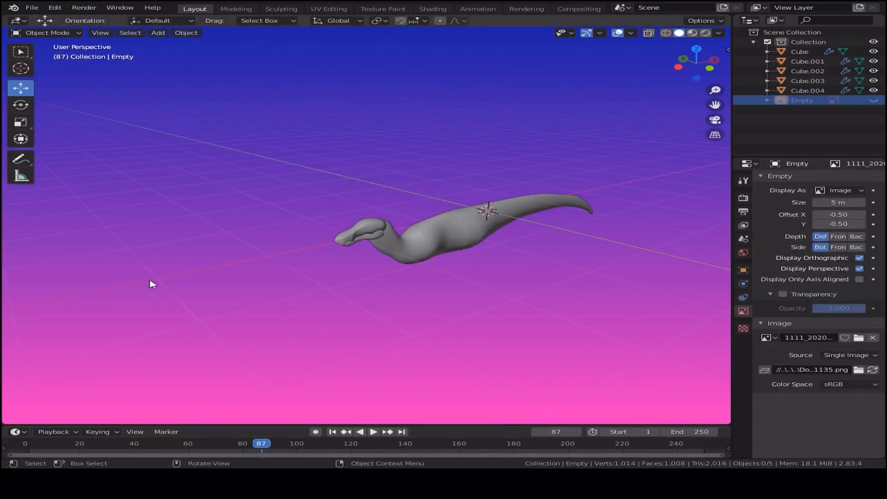
middle_click_drag(513, 266, 342, 246)
scroll(384, 305, "up", 4)
middle_click_drag(347, 344, 311, 298)
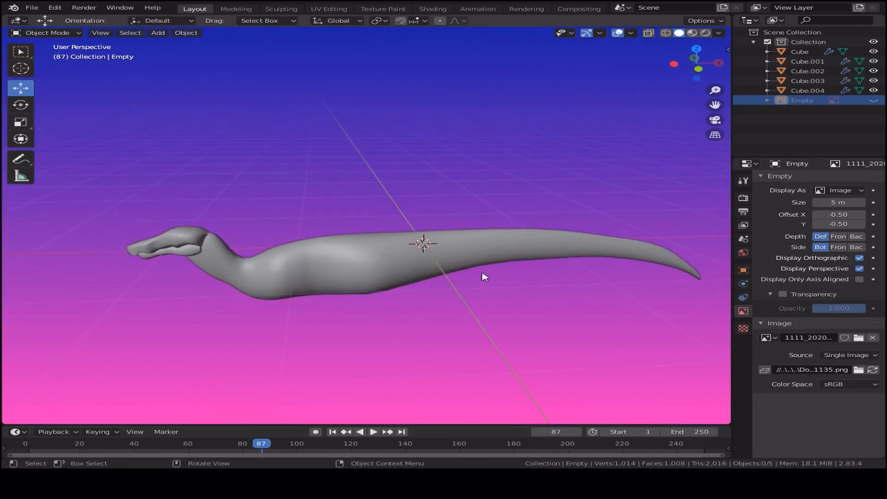
middle_click_drag(382, 236, 396, 290)
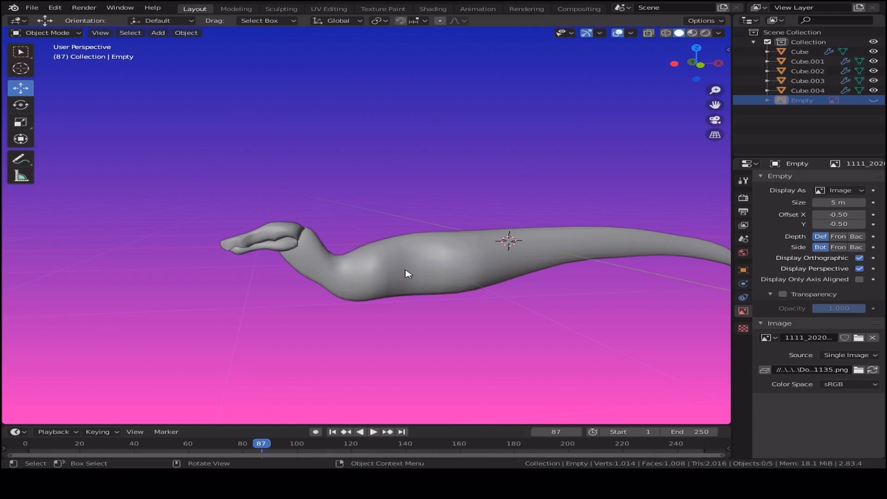
scroll(409, 274, "down", 2)
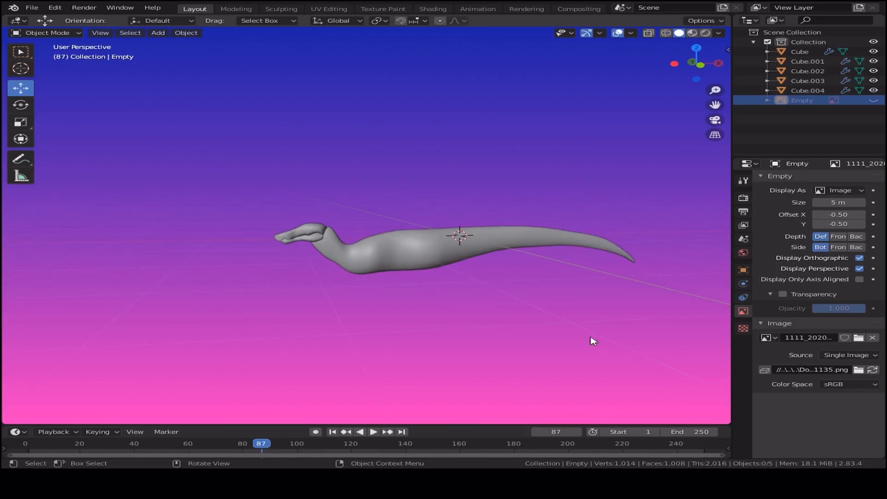
Unhide the side-view reference image behind the creature and clear the selection
key("alt+h")
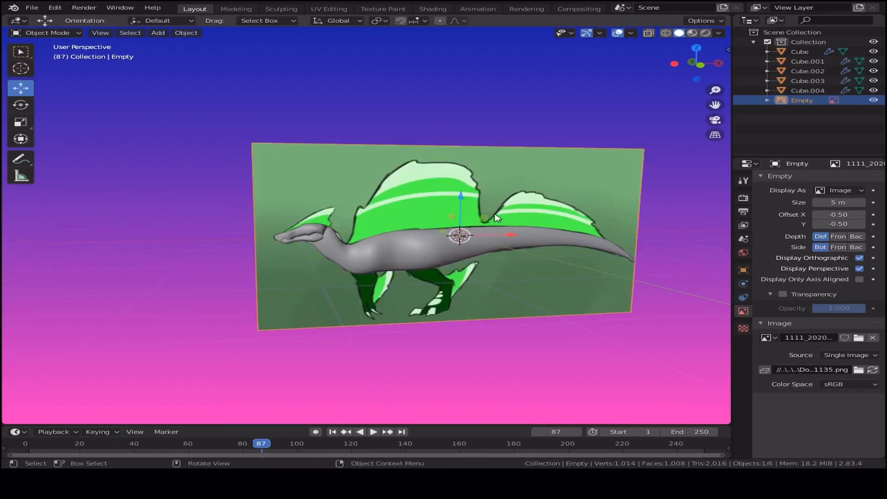
key("alt+a")
left_click(442, 216)
key("h")
key("alt+h")
scroll(412, 383, "up", 4)
left_click(61, 270)
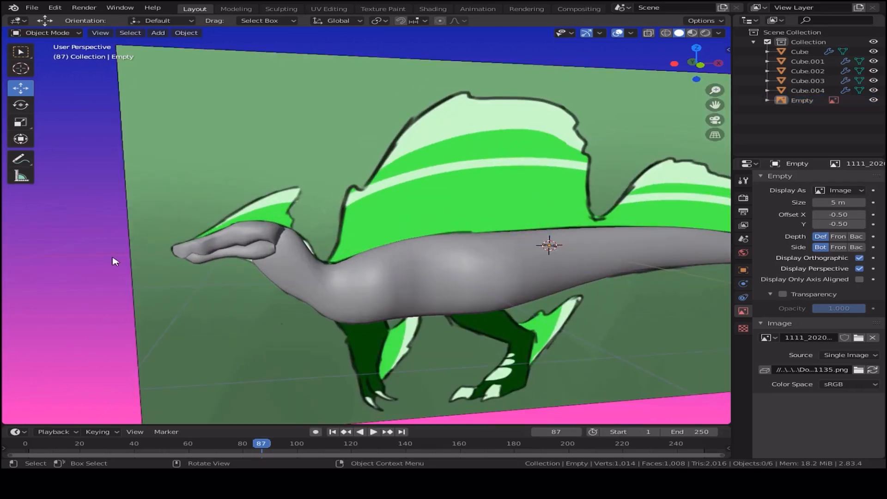
Examine the head and neck up close against the reference drawing in front view, using X-ray
key("KP_1")
middle_click_drag(216, 305, 424, 297, "shift")
scroll(424, 296, "up", 2)
scroll(424, 295, "up", 2)
key("alt+z")
scroll(485, 270, "up", 2)
middle_click_drag(541, 248, 426, 259, "shift")
key("alt+z")
scroll(430, 294, "down", 5)
scroll(433, 296, "down", 2)
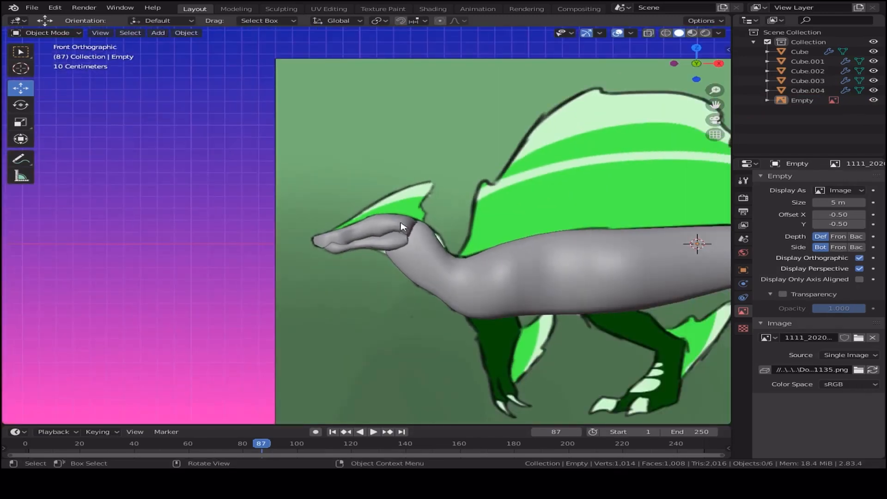
Select the upper head mesh and enter Edit Mode in X-ray, framing the eye area against the reference drawing
left_click(363, 228)
scroll(416, 286, "up", 7)
key("alt+z")
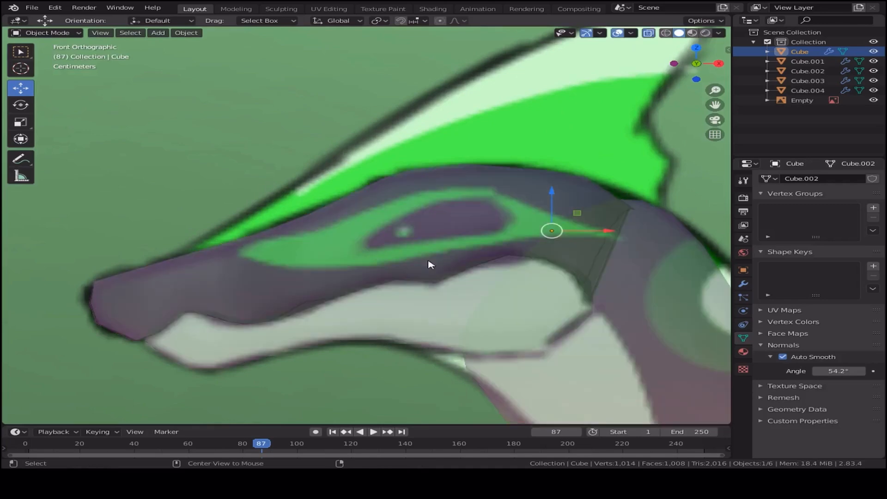
key("Tab")
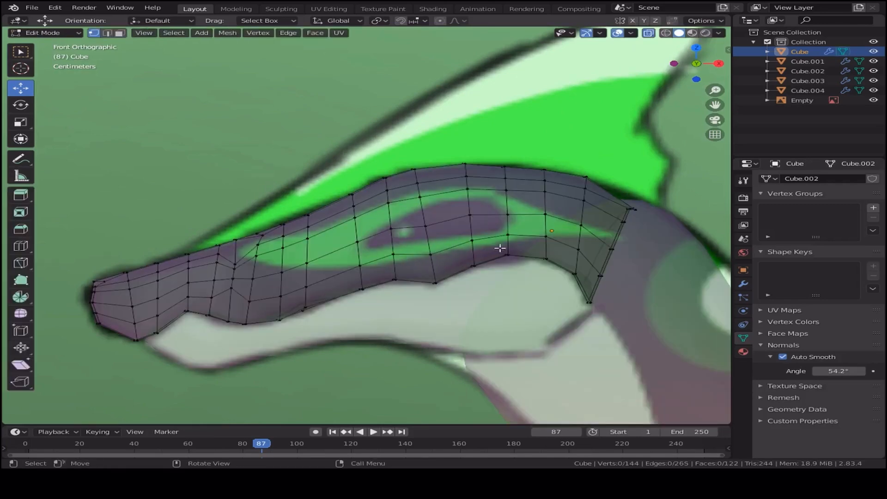
scroll(495, 255, "down", 8)
scroll(415, 323, "up", 6)
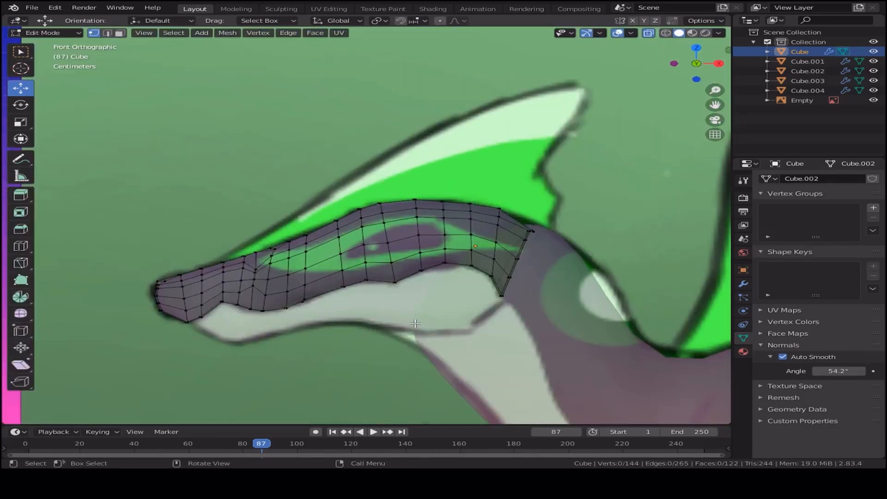
scroll(415, 323, "up", 2)
key("k")
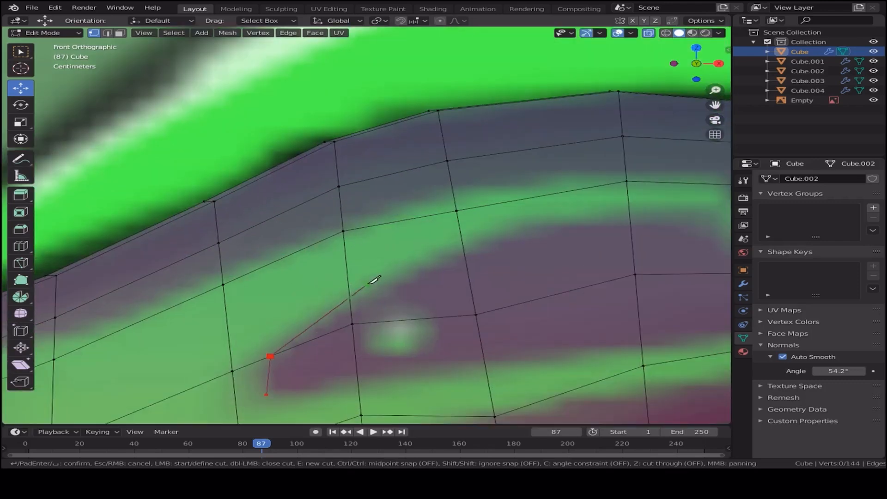
scroll(357, 252, "up", 5)
left_click(408, 277)
left_click(567, 226)
middle_click_drag(675, 244, 447, 203, "shift")
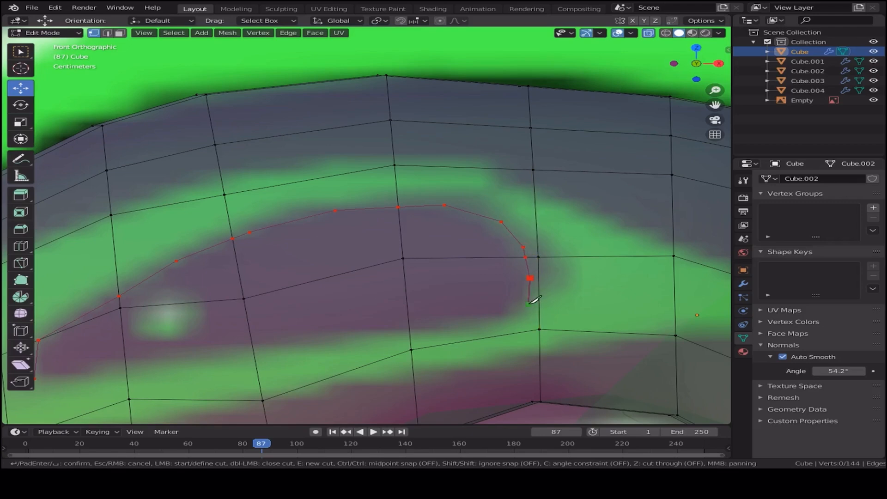
left_click(435, 330)
middle_click_drag(328, 356, 548, 292, "shift")
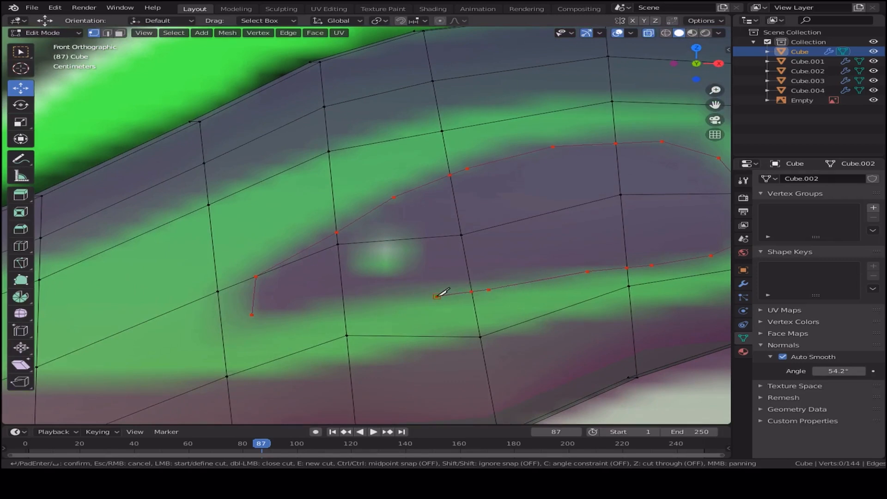
key("Escape")
middle_click_drag(514, 235, 359, 256, "shift")
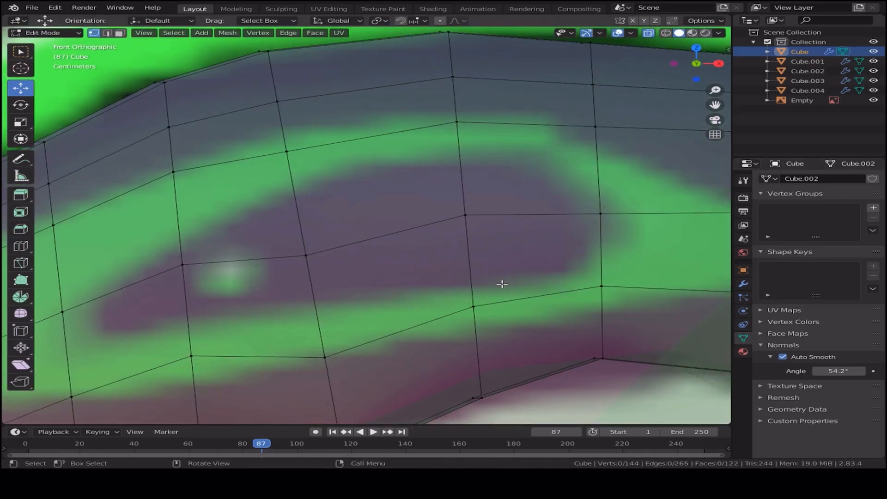
Knife-cut a closed outline into the head mesh, tracing the dark eye shape of the reference drawing
key("k")
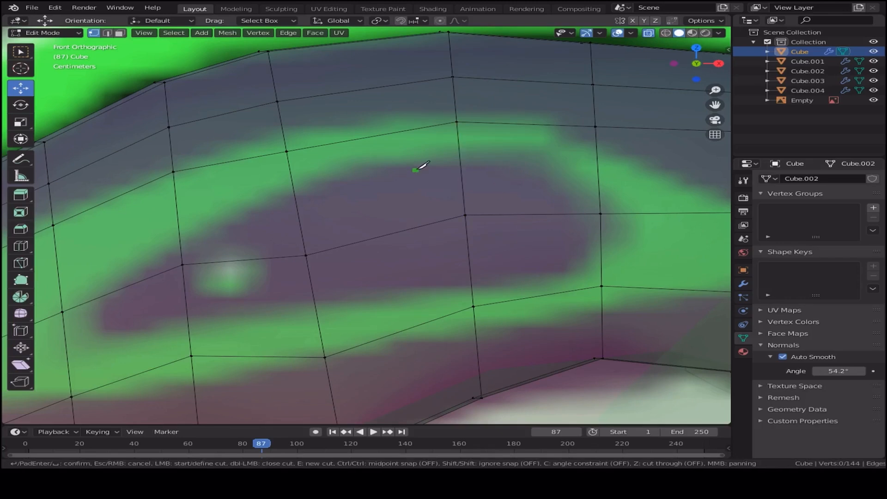
left_click(546, 172)
left_click(568, 188)
left_click(584, 223)
left_click(242, 319)
middle_click_drag(241, 319, 351, 317)
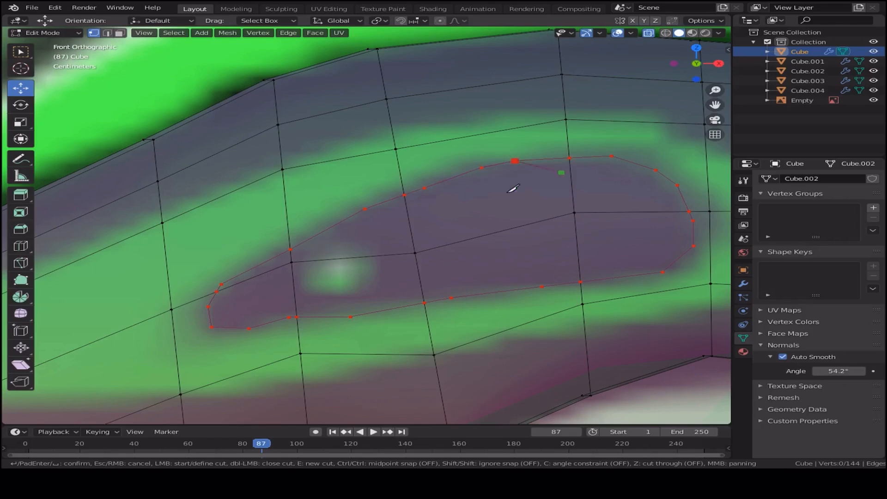
key("Return")
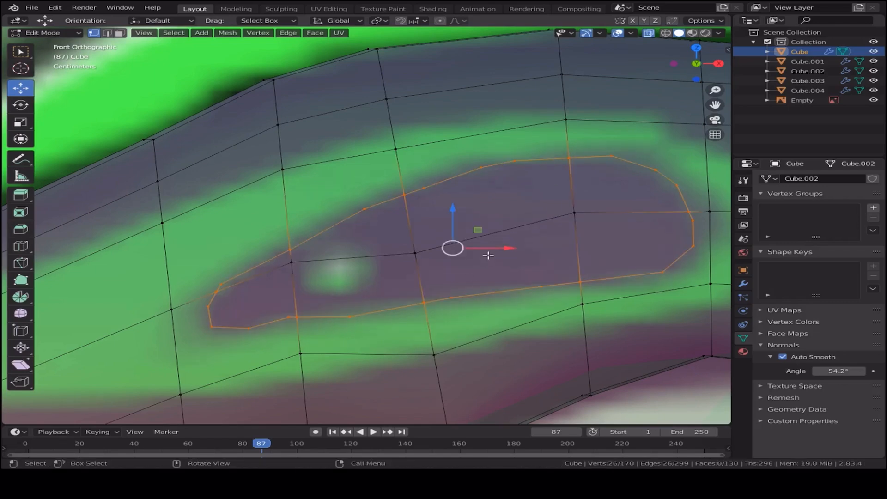
scroll(484, 260, "down", 4)
scroll(376, 293, "down", 7)
mouse_move(458, 279)
middle_mouse_down()
mouse_move(492, 280)
mouse_move(454, 271)
mouse_move(473, 276)
middle_mouse_up()
scroll(494, 282, "up", 3)
key("KP_1")
scroll(508, 273, "down", 1)
scroll(508, 273, "down", 5)
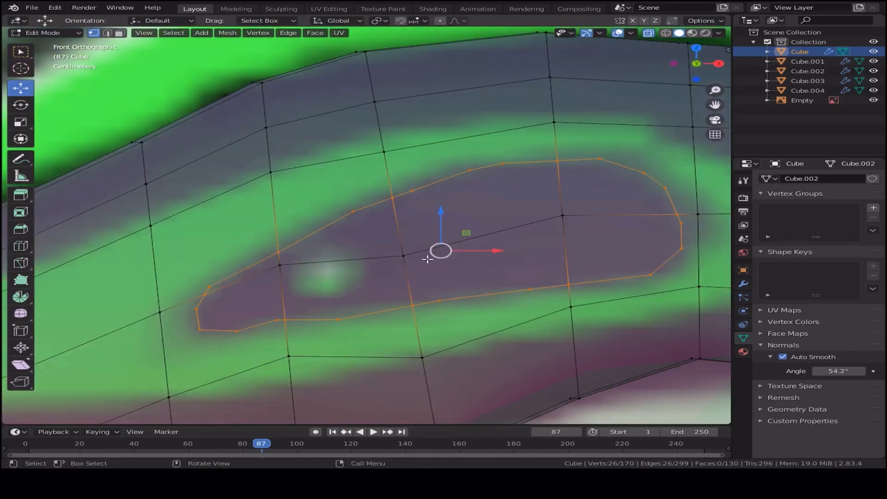
left_click(570, 227, "shift")
left_click(395, 254, "shift")
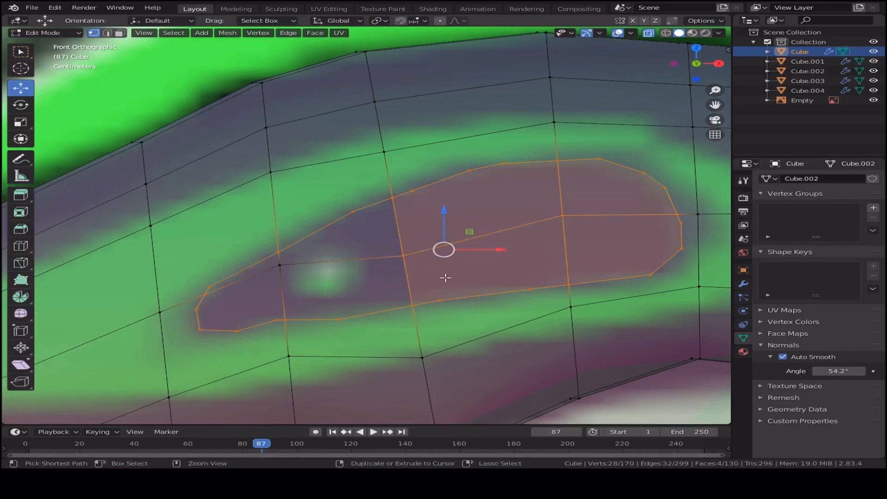
scroll(491, 292, "down", 3)
key("ctrl+z")
key("ctrl+z")
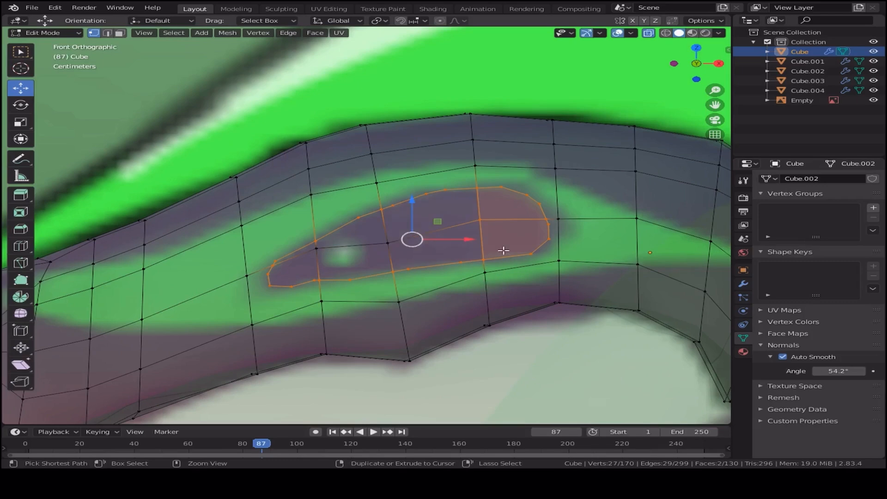
Add the vertices inside the cut eye outline to the selection so that all the eye faces are selected
scroll(501, 273, "up", 4)
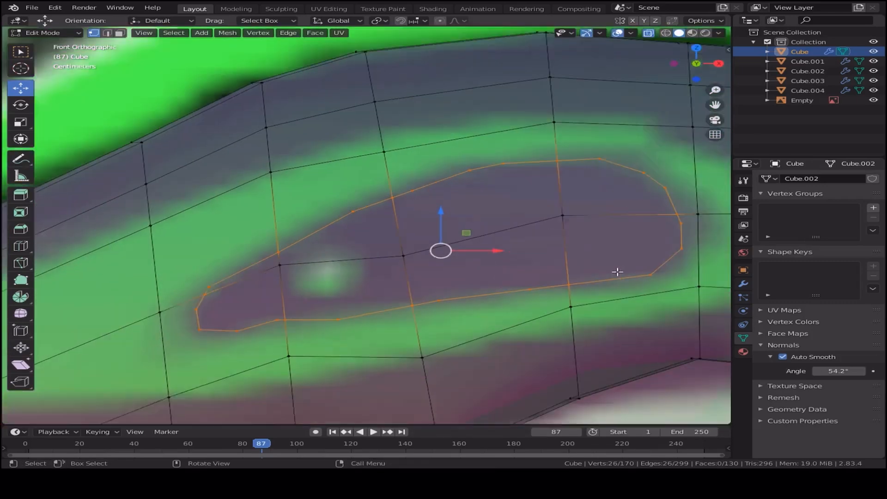
scroll(615, 275, "down", 2)
scroll(517, 201, "up", 2)
left_click(530, 217, "shift")
left_click_drag(354, 227, 399, 254)
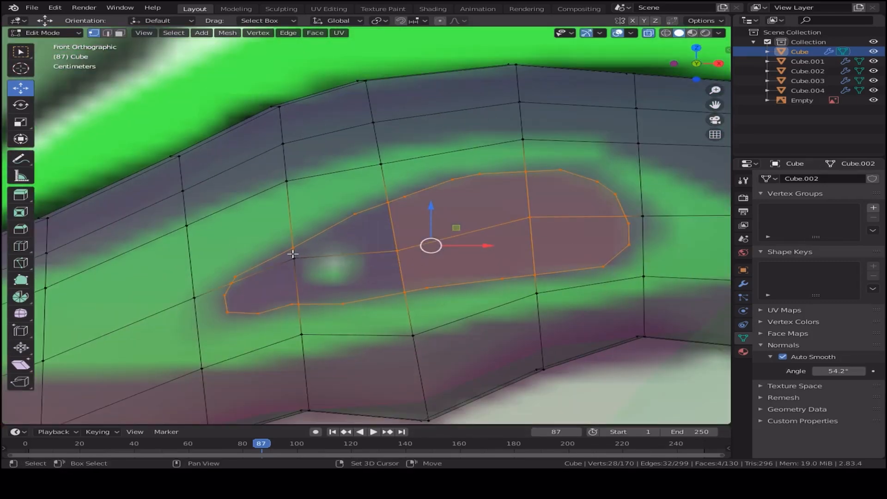
left_click(294, 254, "shift")
Extrude the selected eye faces a short distance into the head, working in top view with X-ray
scroll(294, 254, "down", 2)
middle_click_drag(294, 253, 580, 270)
scroll(447, 345, "down", 4)
scroll(615, 324, "up", 5)
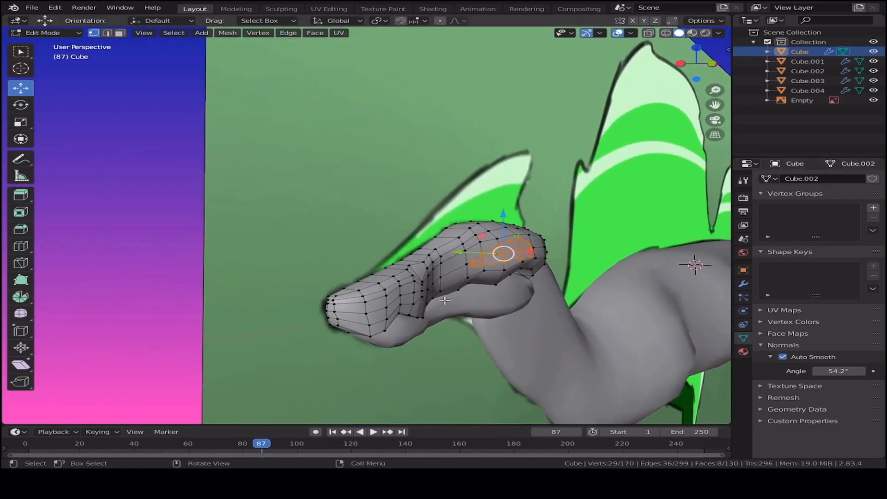
key("KP_7")
scroll(523, 299, "down", 7)
middle_click_drag(529, 263, 284, 406, "shift")
scroll(419, 325, "up", 5)
middle_click_drag(340, 377, 454, 131, "shift")
middle_click_drag(330, 240, 439, 268, "shift")
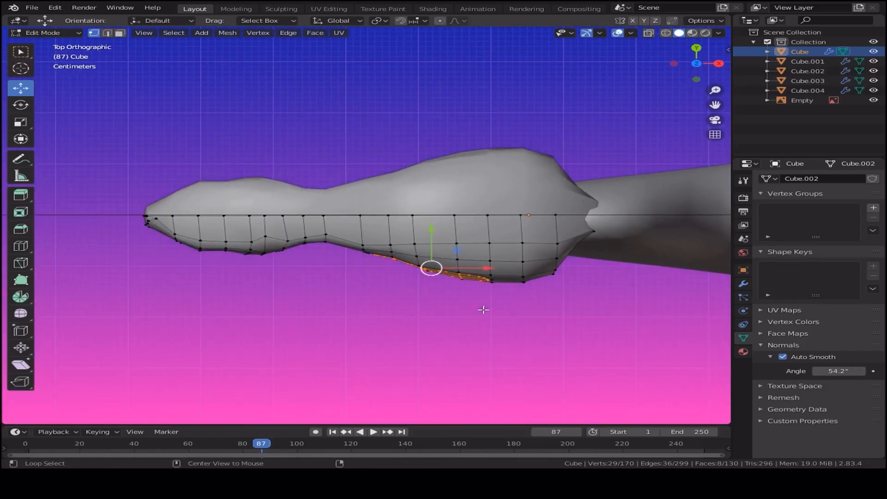
key("alt+z")
scroll(375, 290, "up", 4)
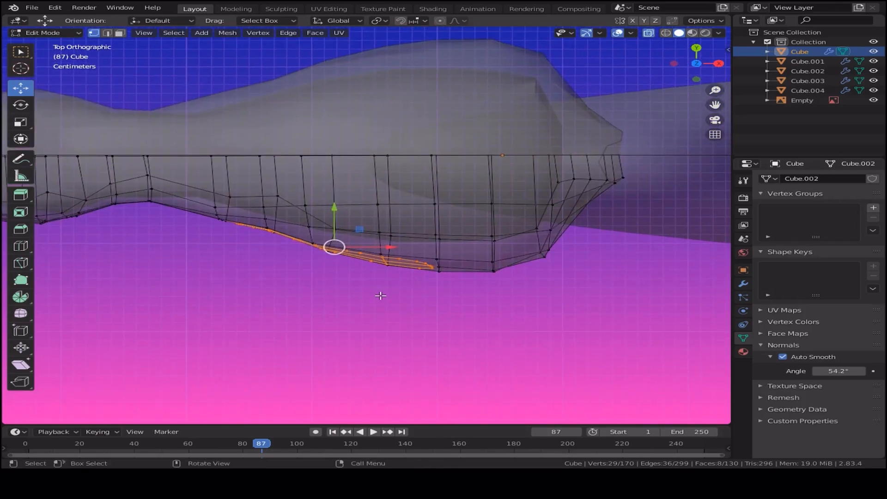
key("e")
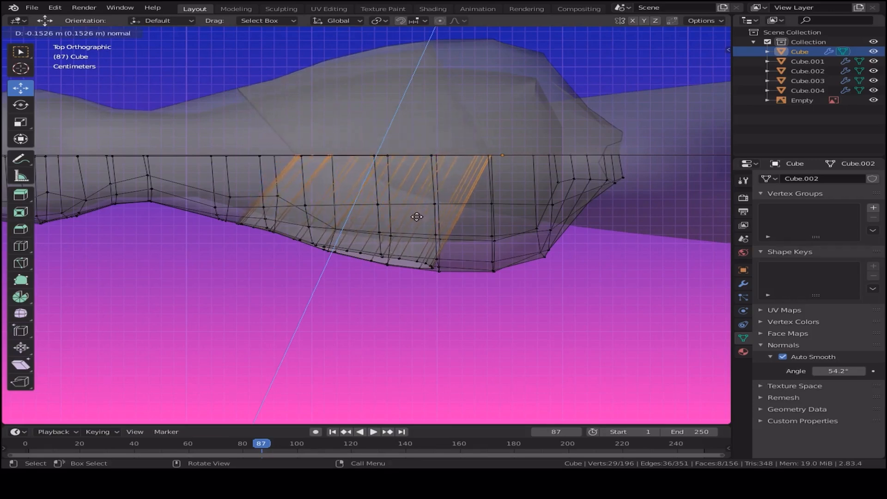
left_click(381, 312)
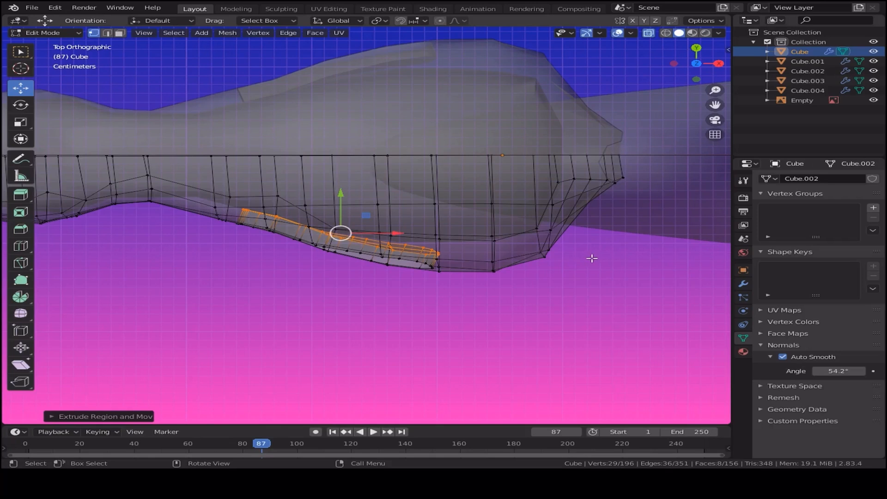
Try to deepen the eye socket by scaling its inner faces down and adding three more extrusions, each scaled smaller
key("s")
left_click(546, 250)
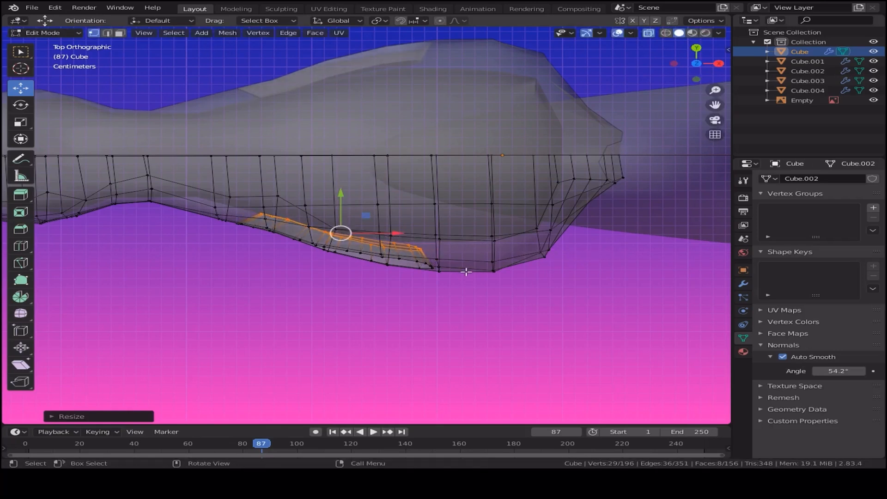
key("e")
left_click(495, 254)
key("s")
left_click(460, 249)
key("e")
left_click(439, 250)
key("s")
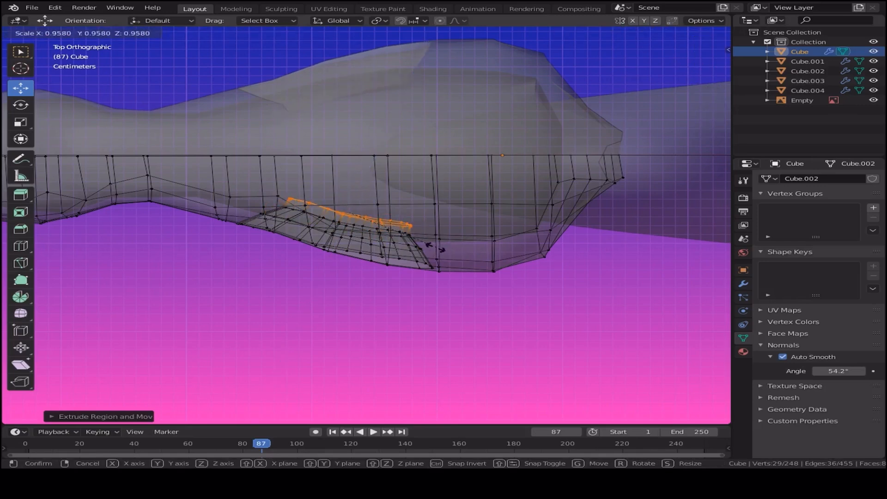
left_click(424, 245)
key("e")
left_click(428, 236)
key("s")
left_click(413, 240)
middle_click_drag(412, 240, 468, 266)
key("Tab")
middle_click_drag(382, 343, 302, 321)
key("Tab")
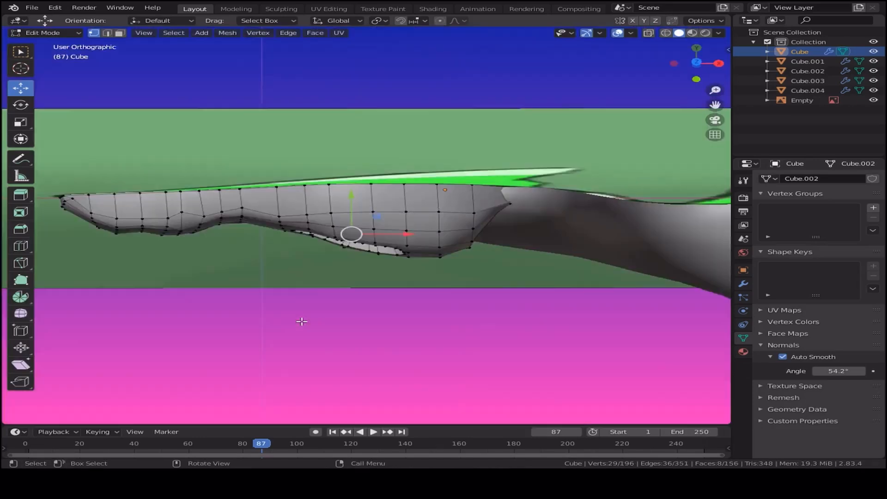
Try a more tapered eye socket by shrinking the first recess and extruding and scaling it three more times
key("KP_7")
key("alt+z")
scroll(400, 305, "up", 6)
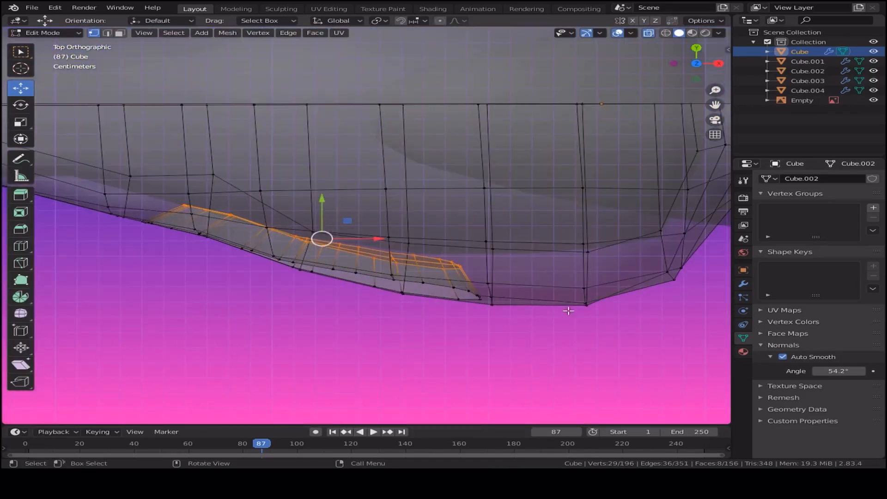
key("s")
left_click(478, 315)
key("e")
left_click(476, 296)
key("s")
left_click(485, 281)
key("e")
left_click(475, 267)
key("s")
left_click(493, 246)
key("e")
left_click(481, 240)
key("s")
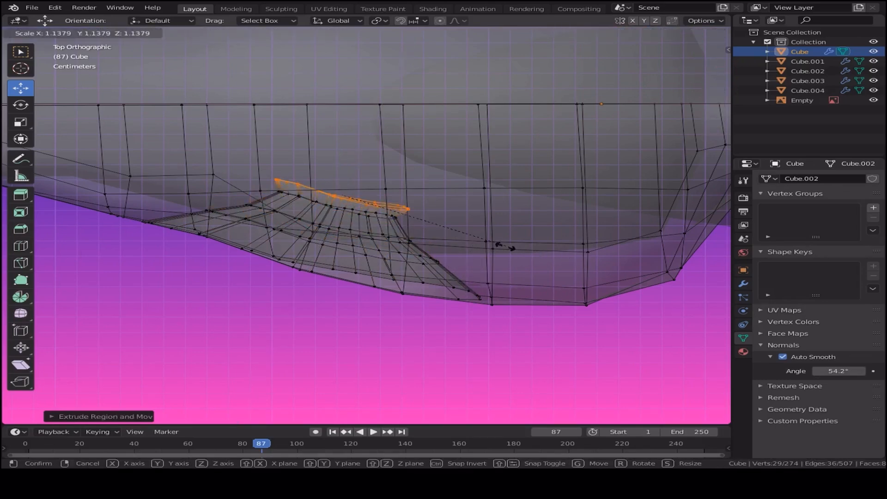
left_click(443, 234)
Undo the tapered socket's extrusions and scalings back to the first inward extrusion
middle_click_drag(453, 296, 439, 256)
key("alt+z")
key("ctrl+z")
key("ctrl+z")
key("ctrl+z")
key("ctrl+z")
key("ctrl+z")
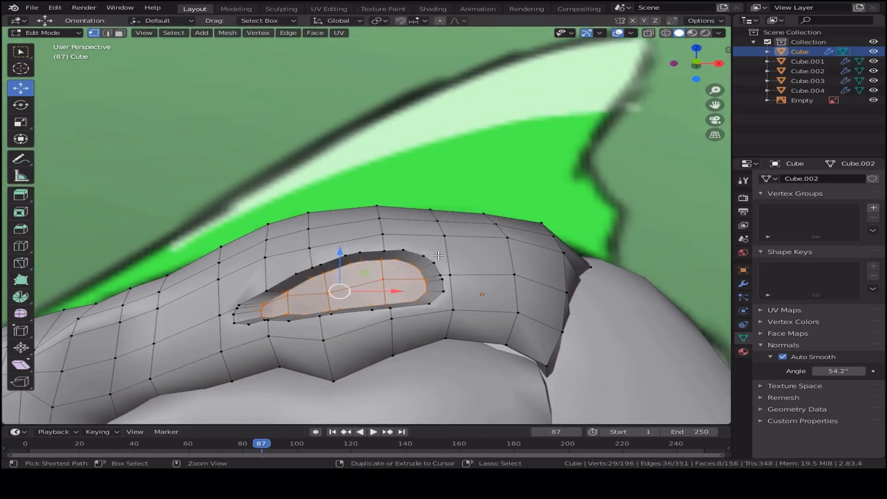
Try extruding the eye faces twice more into the head in top view, scaling them down after each extrusion
key("KP_7")
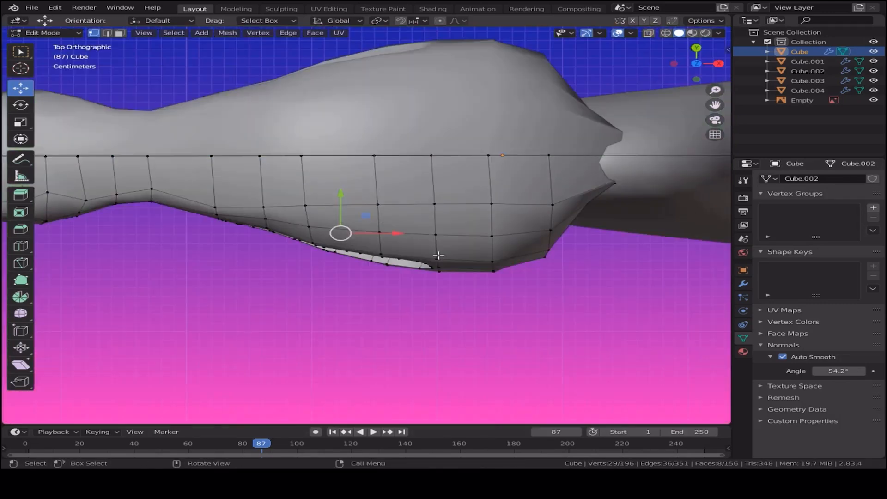
key("alt+z")
scroll(483, 263, "up", 2)
key("e")
right_click(572, 257)
key("s")
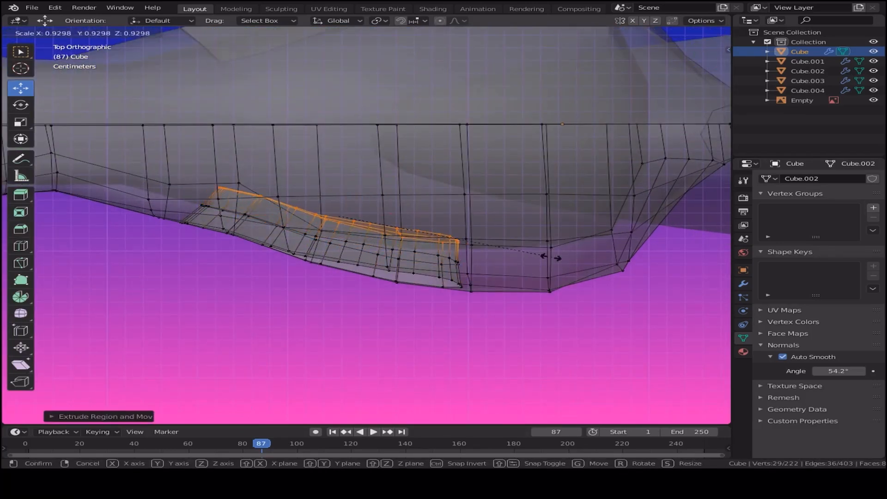
left_click(541, 257)
key("e")
left_click(524, 236)
key("s")
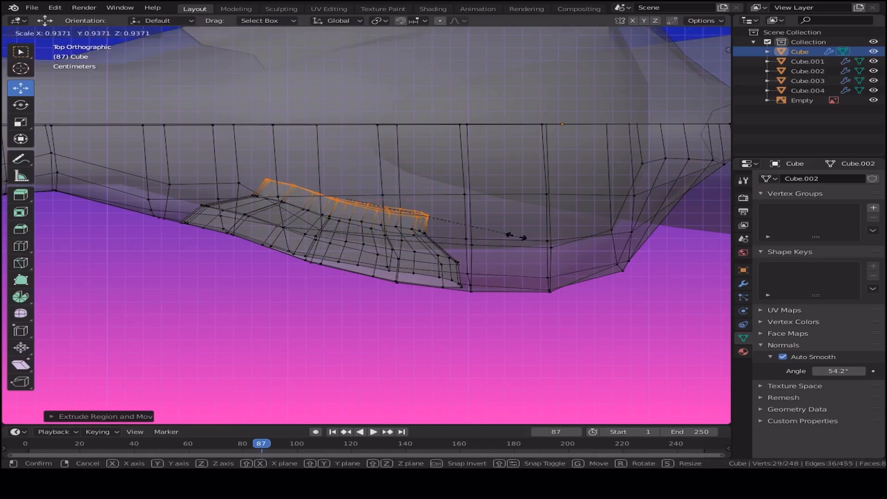
left_click(463, 244)
Examine the eye socket's shape and shading from the side, in both Edit Mode and Object Mode
middle_click_drag(508, 200, 503, 278)
key("alt+z")
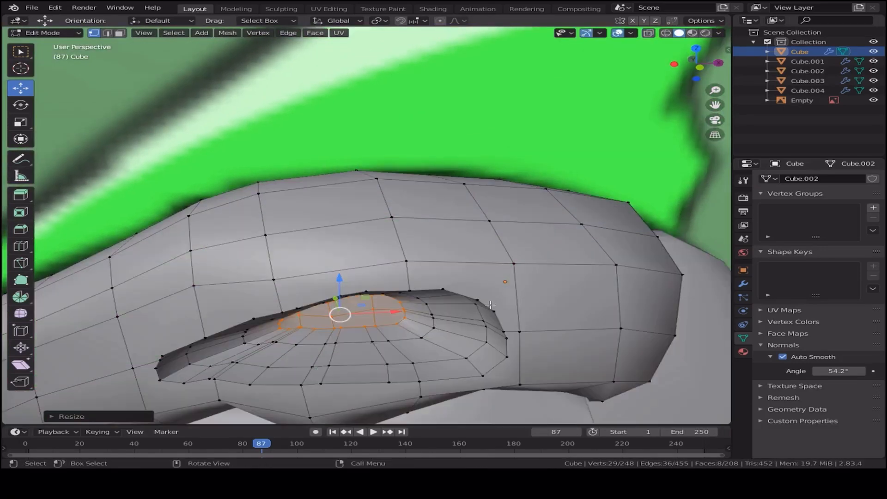
scroll(466, 342, "down", 3)
key("Tab")
scroll(430, 372, "down", 2)
scroll(405, 380, "down", 2)
middle_click_drag(392, 370, 435, 314)
key("Tab")
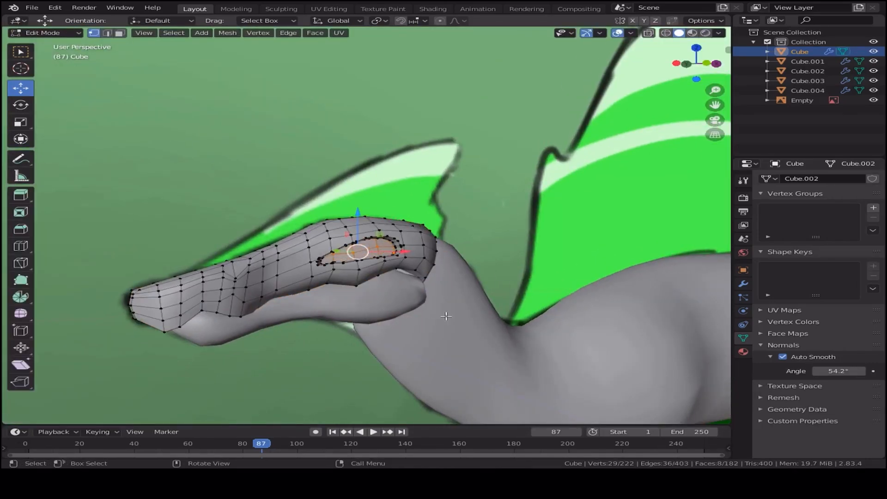
Scale the inner faces of the first eye recess to about 0.7 in top view with X-ray
key("KP_7")
key("alt+z")
scroll(453, 319, "up", 4)
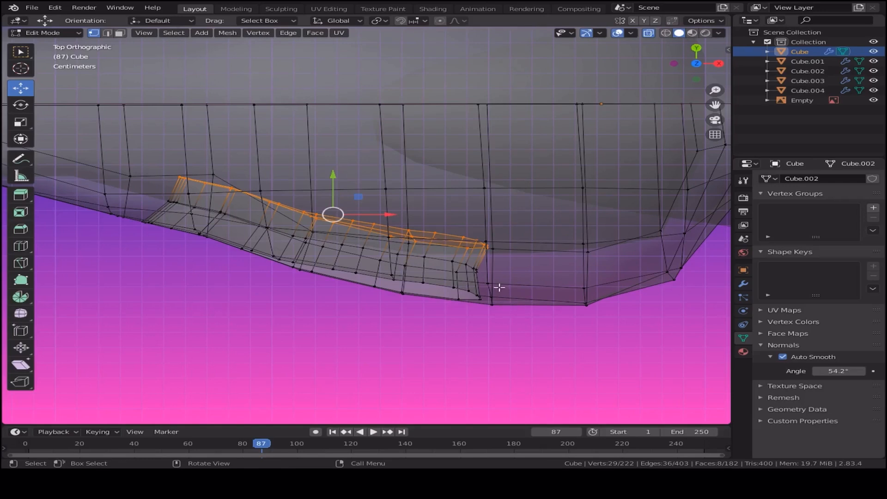
key("s")
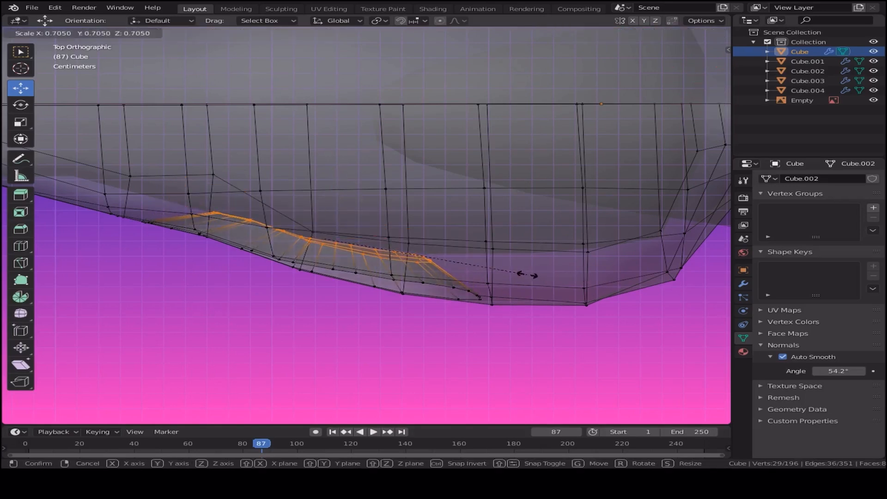
left_click(527, 275)
Extrude the inner eye faces twice more into the head, scaling them smaller after each extrusion
key("e")
left_click(515, 284)
key("s")
left_click(458, 277)
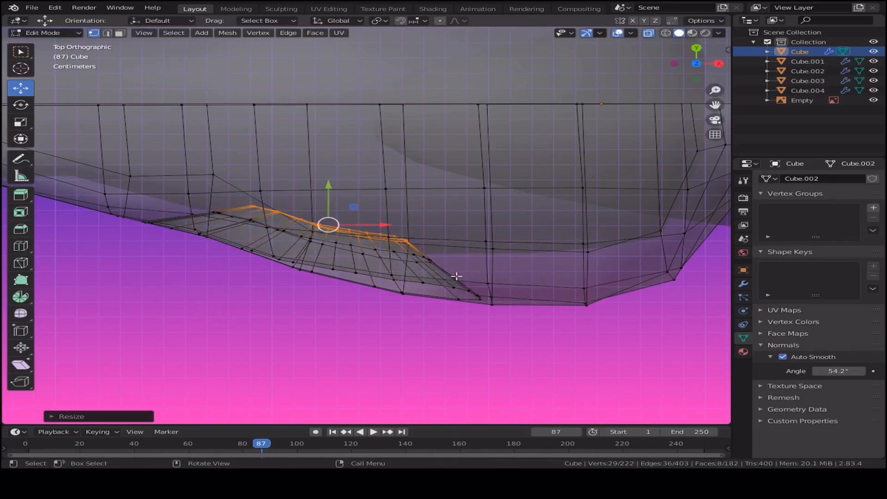
key("e")
left_click(497, 267)
key("s")
left_click(445, 263)
Try one further scaled-down extrusion at the bottom of the eye socket, inspect it and undo it
key("e")
left_click(450, 255)
key("s")
left_click(448, 252)
middle_click_drag(447, 253, 433, 332)
key("ctrl+z")
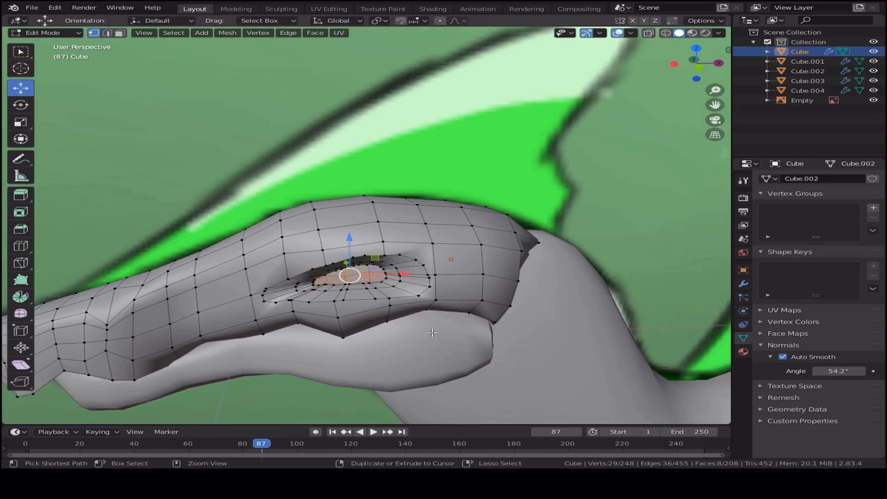
Undo the eye socket extrusions back to the flat eye-outline faces
key("ctrl+z")
key("ctrl+z")
key("ctrl+z")
key("ctrl+z")
key("ctrl+z")
key("ctrl+z")
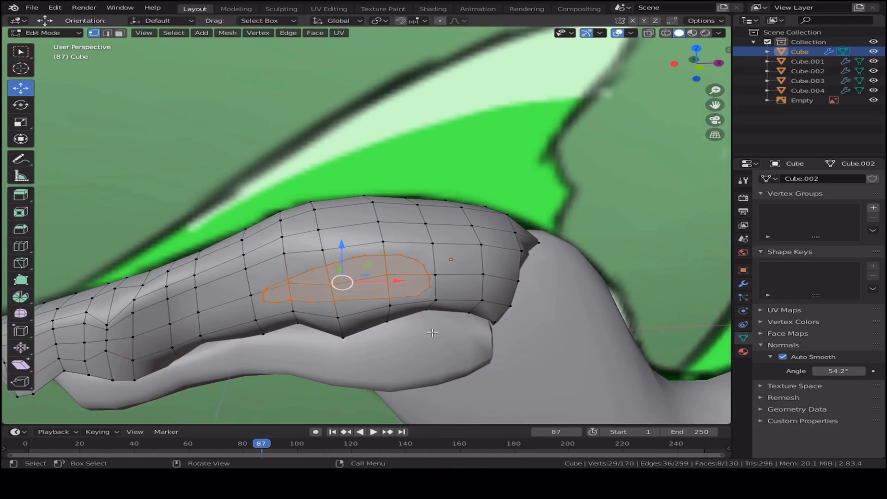
Extrude the eye-outline faces a short distance into the head in top view and scale them down slightly
key("KP_7")
scroll(433, 332, "up", 5)
key("e")
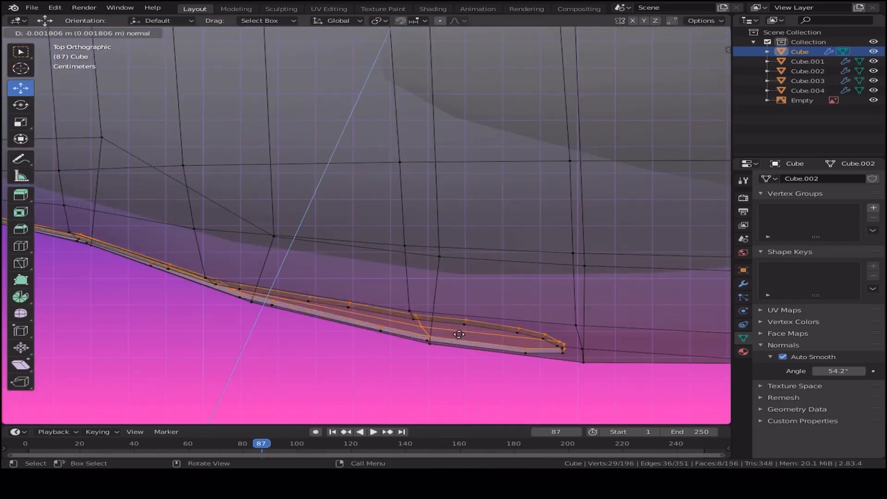
left_click(463, 329)
key("s")
left_click(531, 338)
Extrude the inner eye faces two more times into the head, scaling them slightly smaller after each extrusion
key("e")
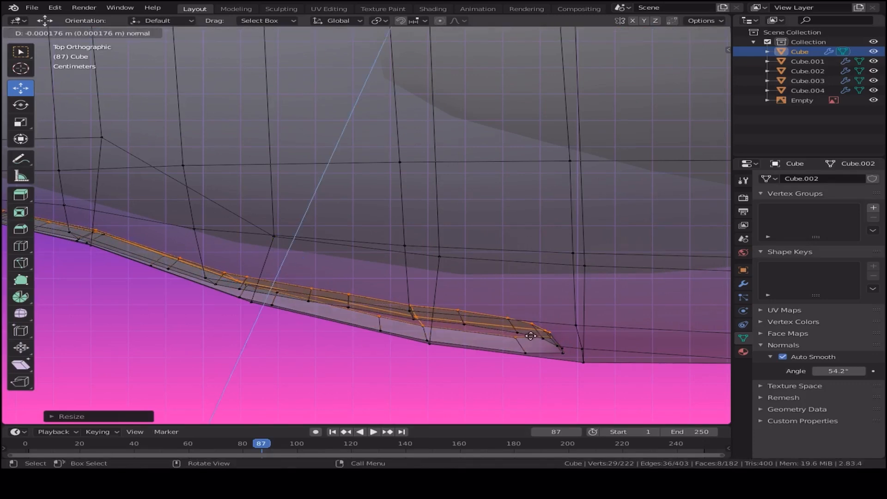
left_click(532, 325)
key("s")
left_click(518, 326)
key("e")
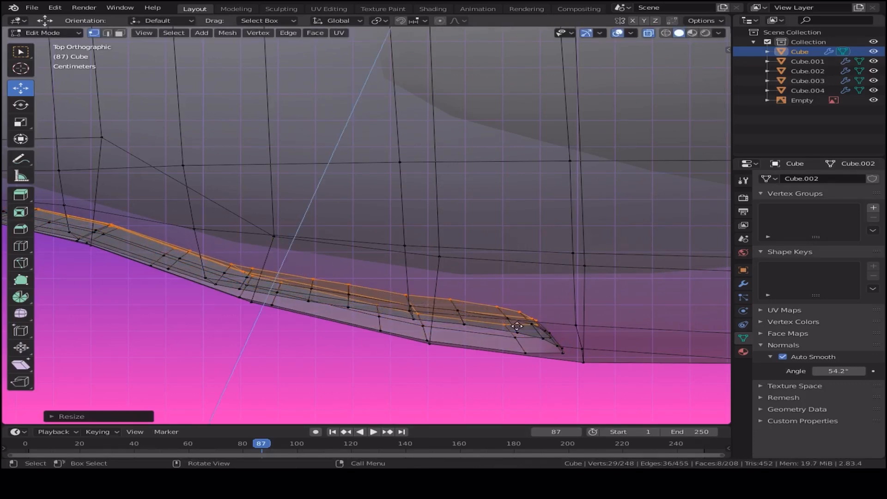
left_click(508, 322)
key("s")
left_click(503, 319)
Check the socket in Object Mode, then extrude its innermost faces about 0.003 m further inward and scale them down with X-ray on
mouse_move(502, 319)
middle_mouse_down()
mouse_move(477, 337)
mouse_move(489, 295)
mouse_move(462, 323)
mouse_move(398, 339)
mouse_move(285, 345)
mouse_move(361, 342)
middle_mouse_up()
key("Tab")
key("KP_7")
key("Tab")
scroll(365, 334, "up", 2)
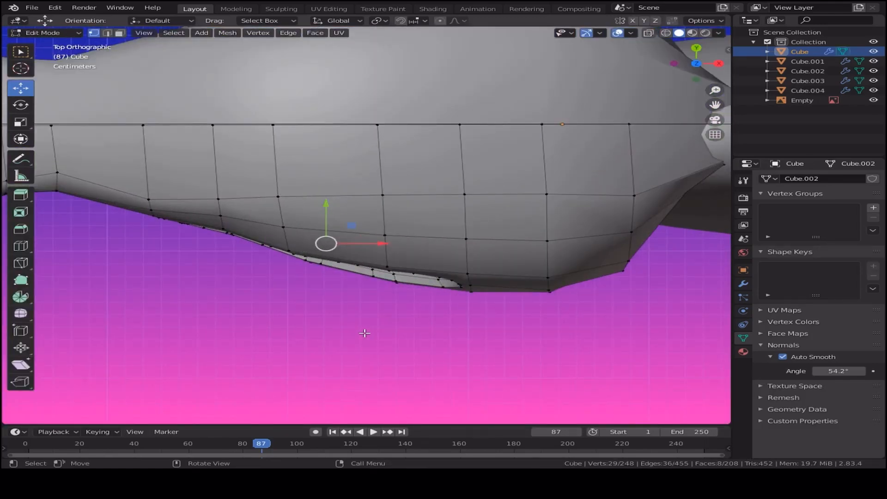
key("alt+z")
scroll(365, 333, "up", 4)
key("e")
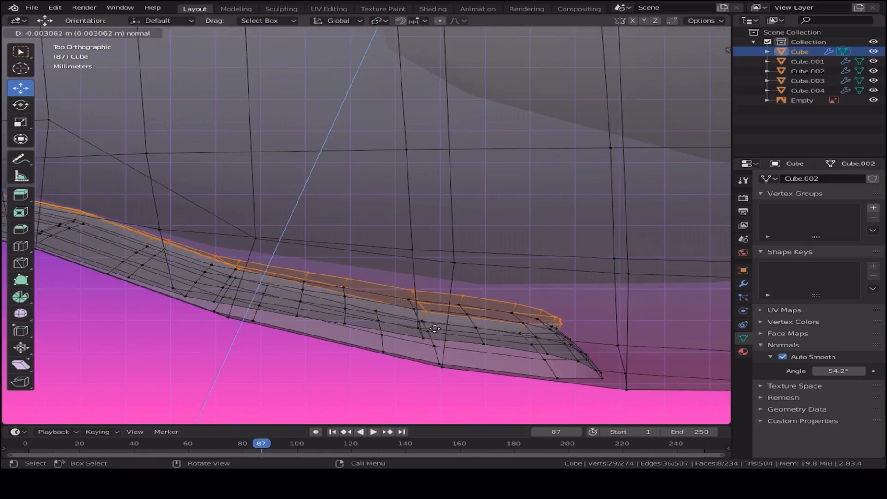
left_click(435, 330)
key("s")
left_click(512, 325)
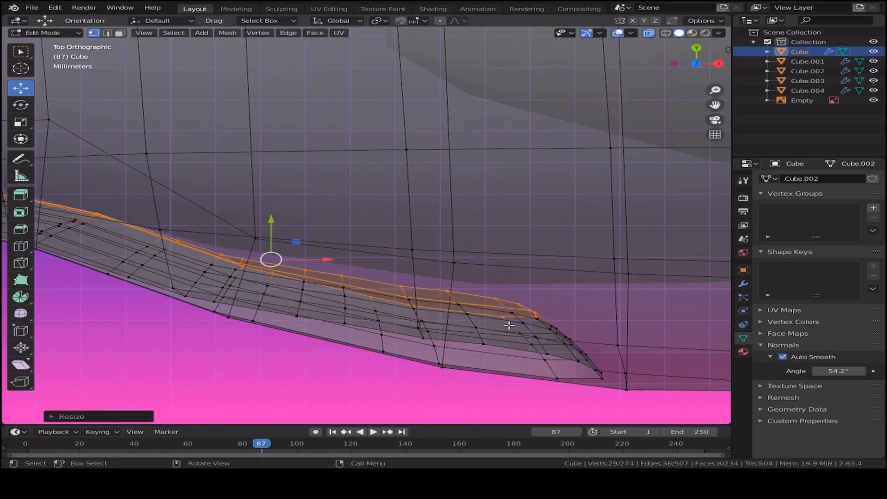
Add one more scaled-down extrusion at the socket's bottom, turn X-ray off and return to Object Mode with nothing selected
key("e")
left_click(494, 318)
key("s")
left_click(488, 315)
middle_click_drag(488, 315, 455, 252)
key("alt+z")
scroll(495, 281, "down", 7)
key("Tab")
left_click(162, 337)
middle_click_drag(376, 285, 342, 307)
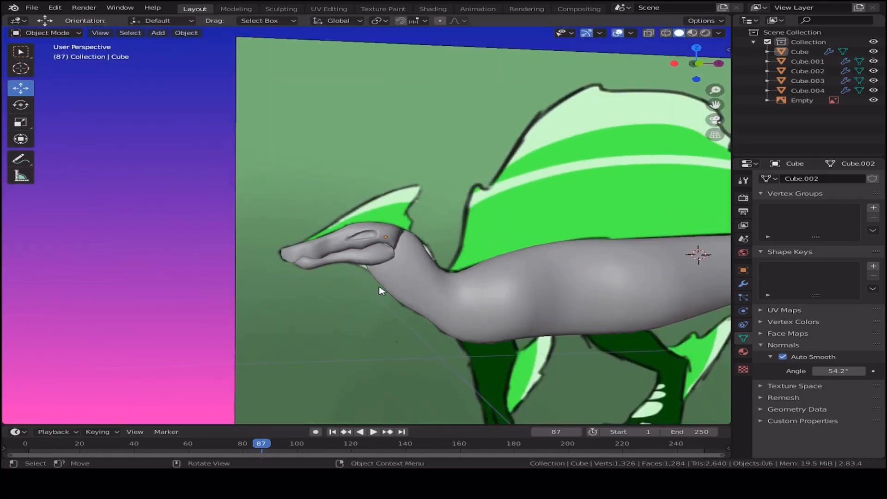
Add a new cube mesh to the scene in front view
key("KP_1")
scroll(606, 364, "down", 2)
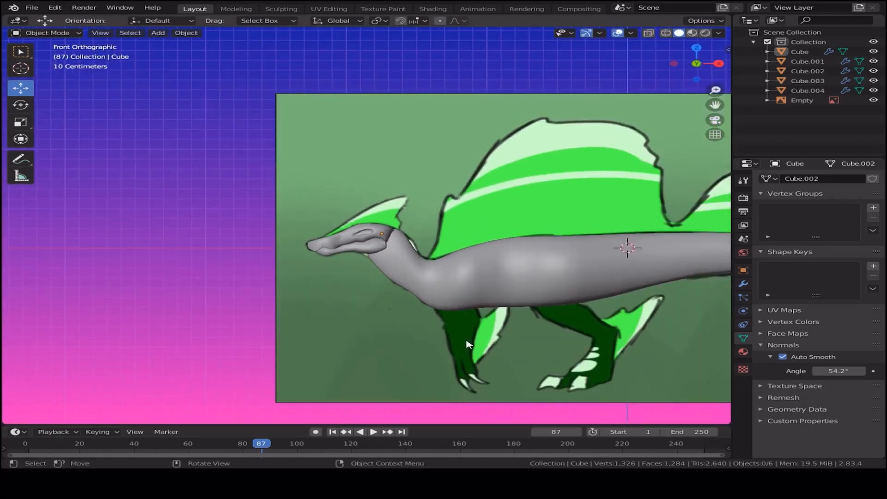
middle_click_drag(525, 328, 387, 289, "shift")
left_click(162, 33)
mouse_move(180, 44)
left_click(287, 53)
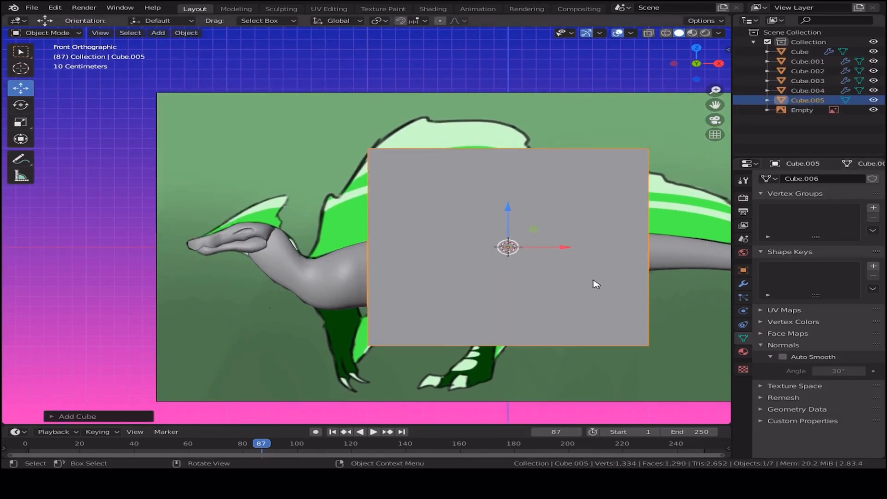
Move the new cube over the creature's head with X-ray on, centring it near the eye
key("g")
left_click(487, 275)
key("alt+z")
scroll(451, 280, "up", 3)
middle_click_drag(451, 279, 612, 270, "shift")
key("g")
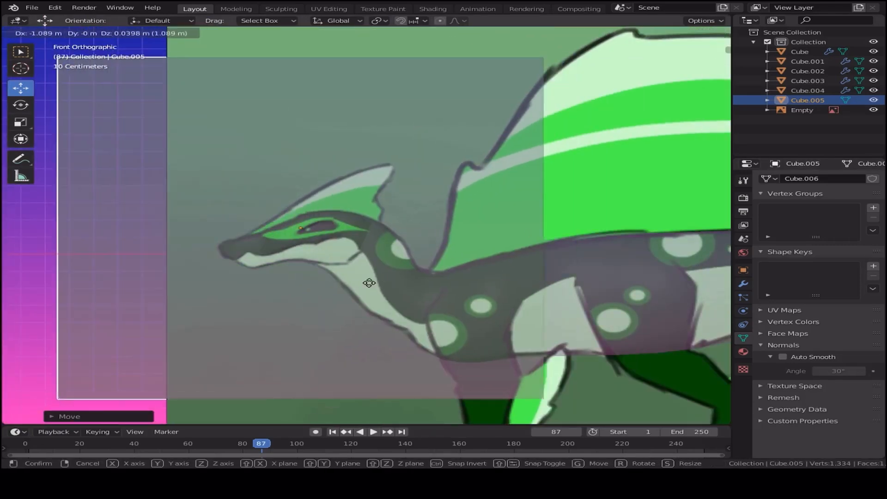
left_click(374, 285)
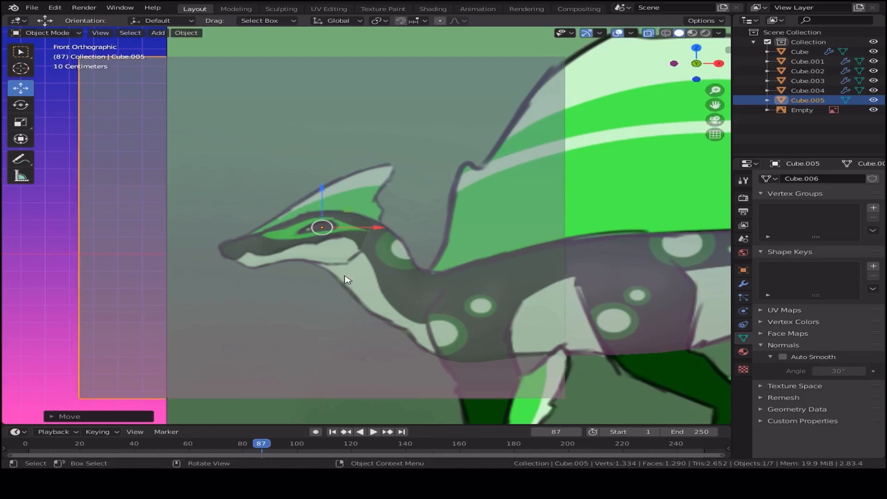
Scale the cube down to the eye's height and place it inside the eye outline
scroll(363, 281, "up", 3)
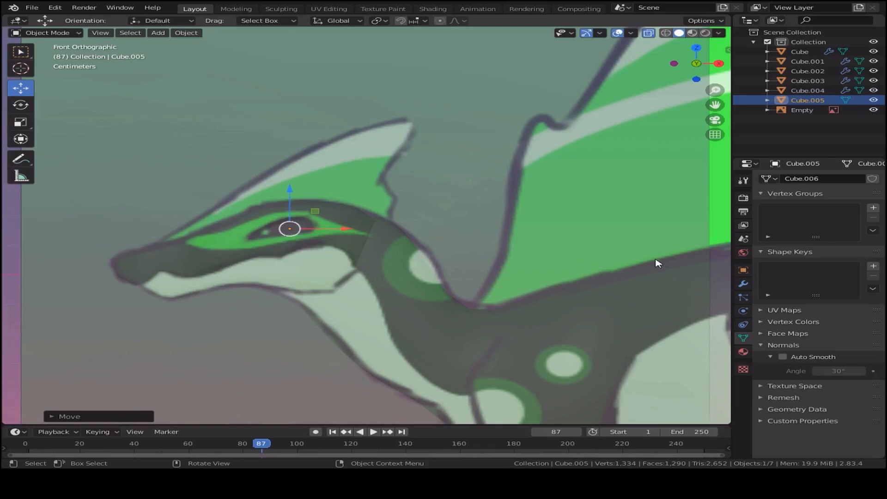
key("s")
left_click(296, 227)
scroll(292, 284, "up", 7)
key("g")
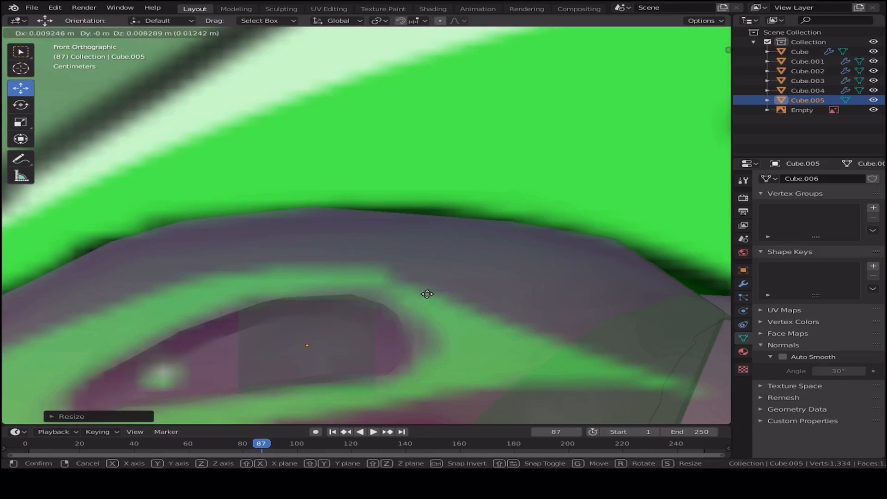
left_click(397, 292)
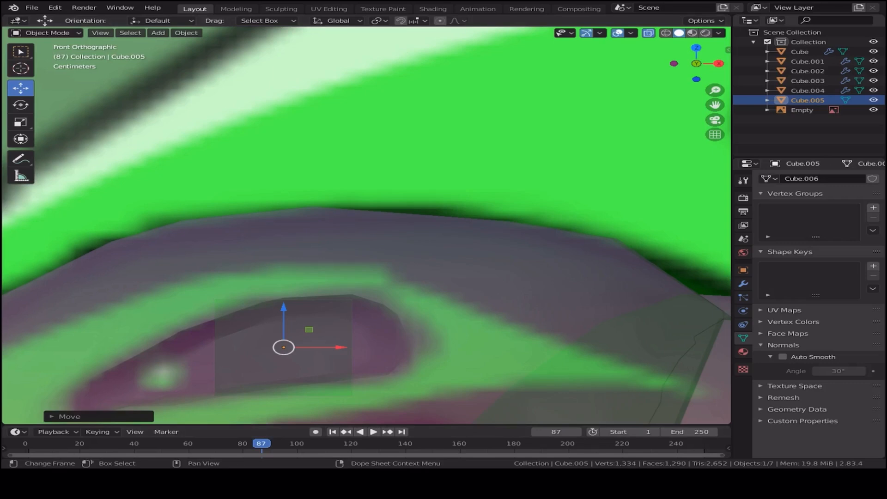
left_click(479, 296)
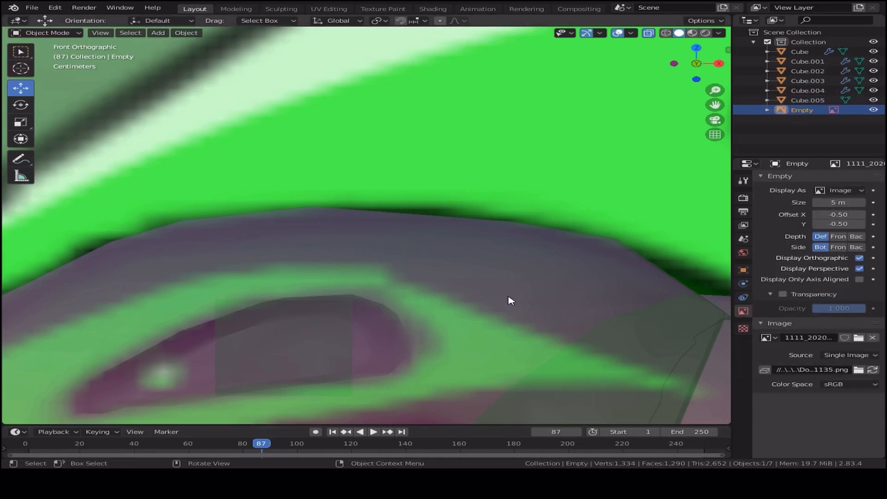
left_click(281, 337)
key("Tab")
right_click(294, 354)
left_click(373, 432)
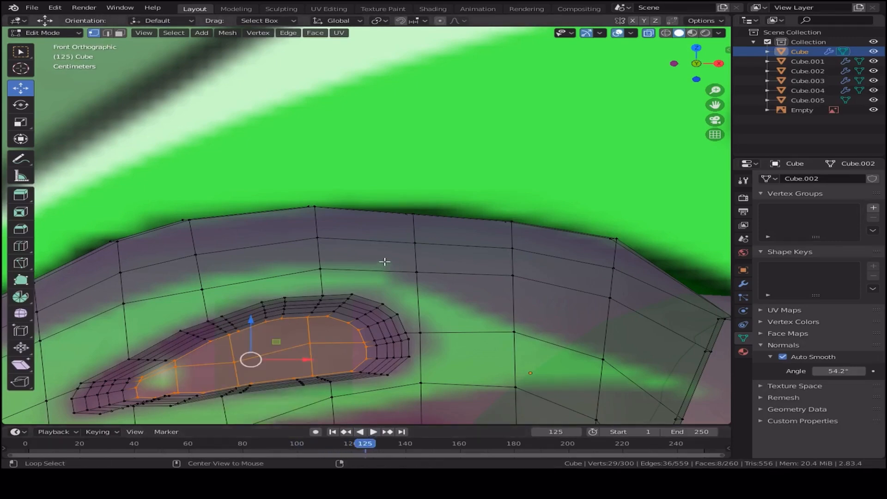
key("Tab")
Select the small cube and move it sideways from the head's centre out to the eye socket
scroll(305, 362, "down", 5)
middle_click_drag(320, 290, 502, 292)
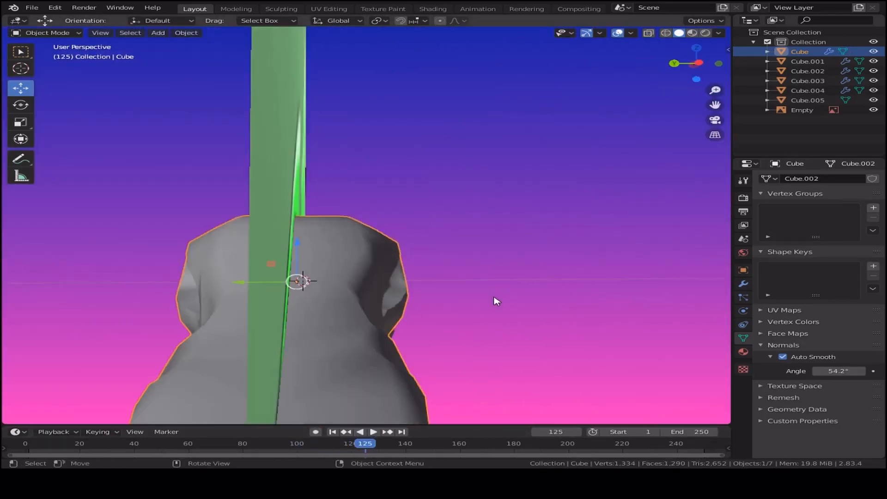
scroll(485, 301, "up", 4)
middle_click_drag(432, 324, 418, 341)
left_click(190, 317)
left_click_drag(159, 329, 311, 370)
key("KP_1")
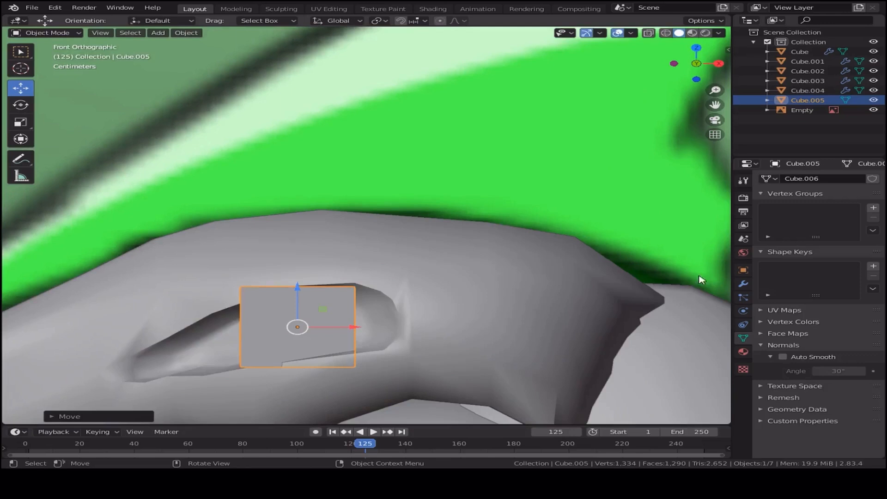
Add a Subdivision Surface modifier to the eye cube and check its rounded shape in the socket
left_click(744, 284)
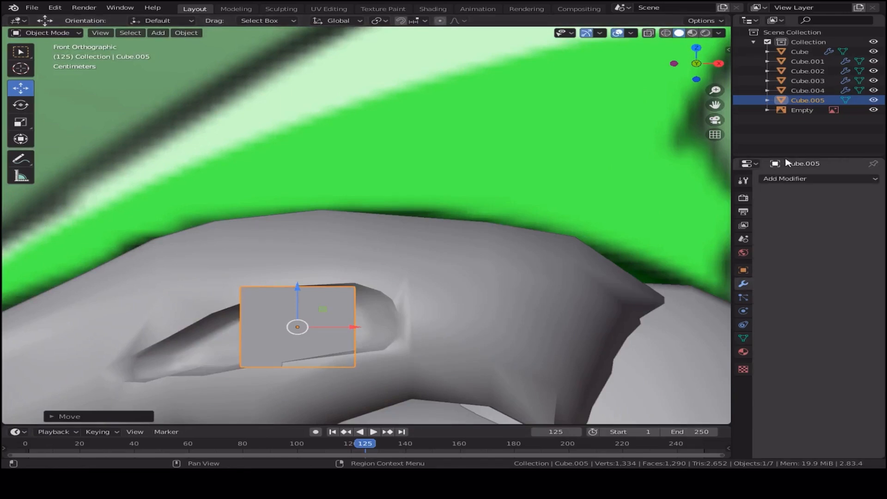
left_click(800, 179)
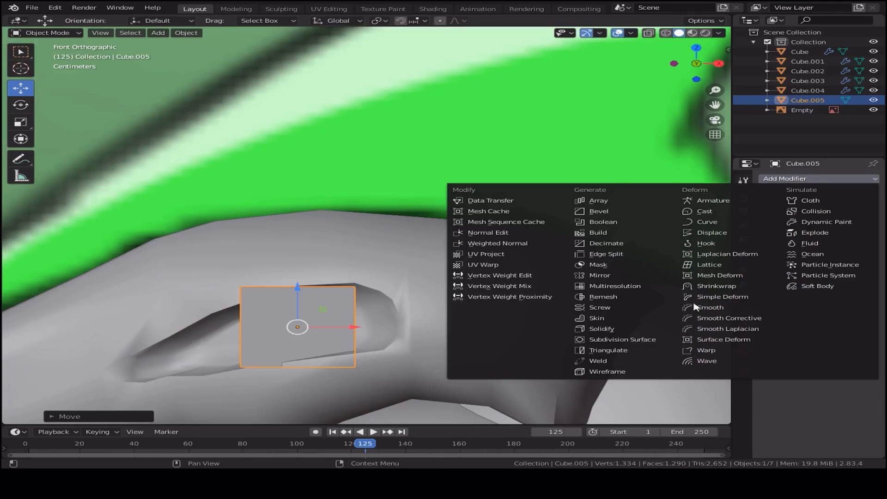
left_click(615, 340)
middle_click_drag(495, 370, 562, 381)
key("KP_1")
Extrude the eye cube's rear face back to the rear end of the eye outline, using X-ray in front view
key("Tab")
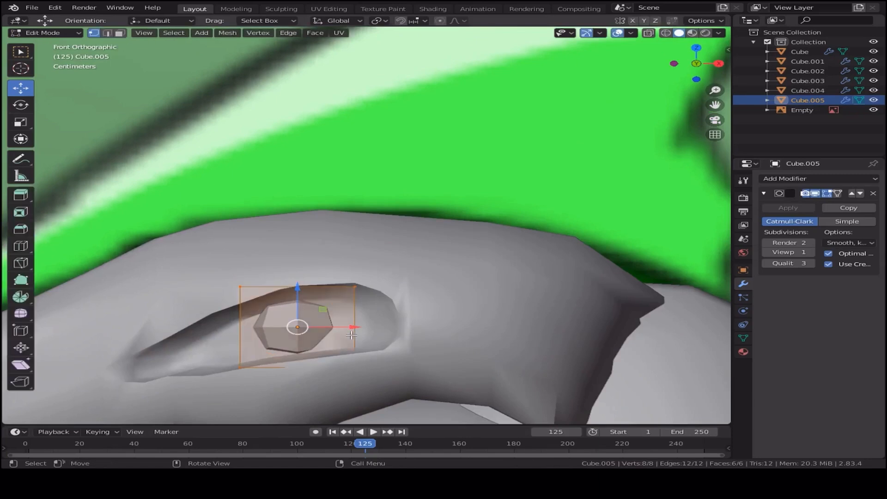
key("alt+z")
middle_click_drag(387, 351, 465, 290, "shift")
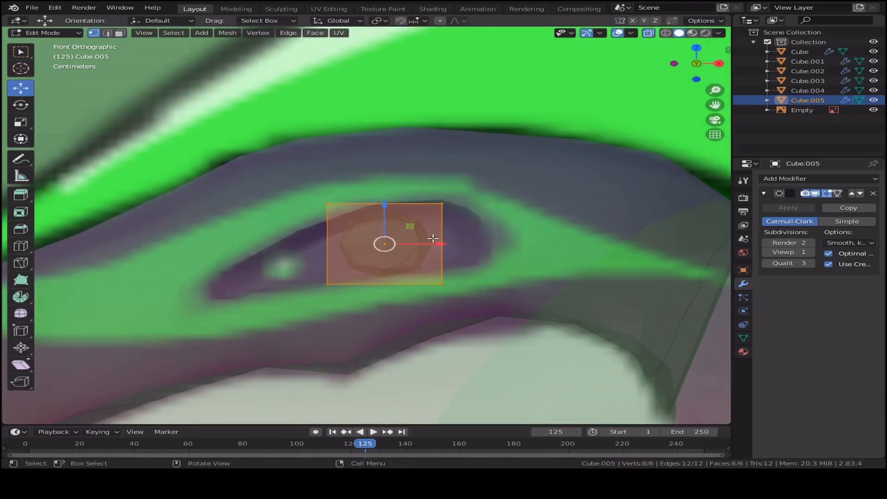
left_click_drag(424, 205, 496, 383)
left_click_drag(425, 182, 464, 322)
key("e")
left_click(533, 263)
Extrude the eye cube's front face forward to the front corner of the eye outline
left_click_drag(209, 204, 368, 351)
left_click_drag(277, 172, 380, 328)
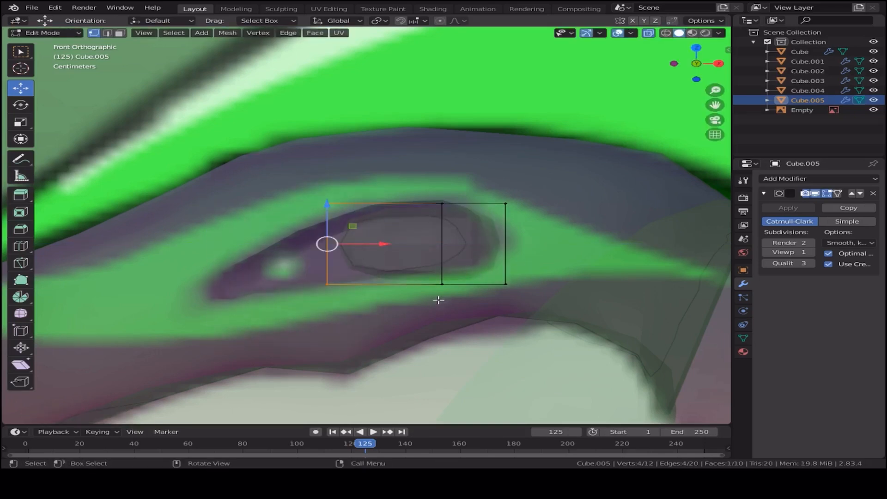
key("e")
left_click(252, 313)
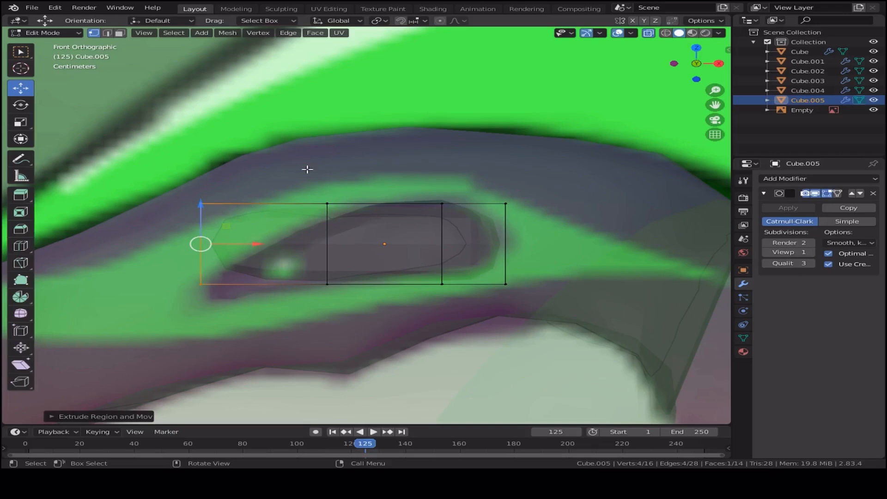
Raise the upper vertices of the eye mesh's rear inner loop slightly above the eye outline
left_click_drag(308, 161, 368, 236)
left_click_drag(430, 192, 471, 221)
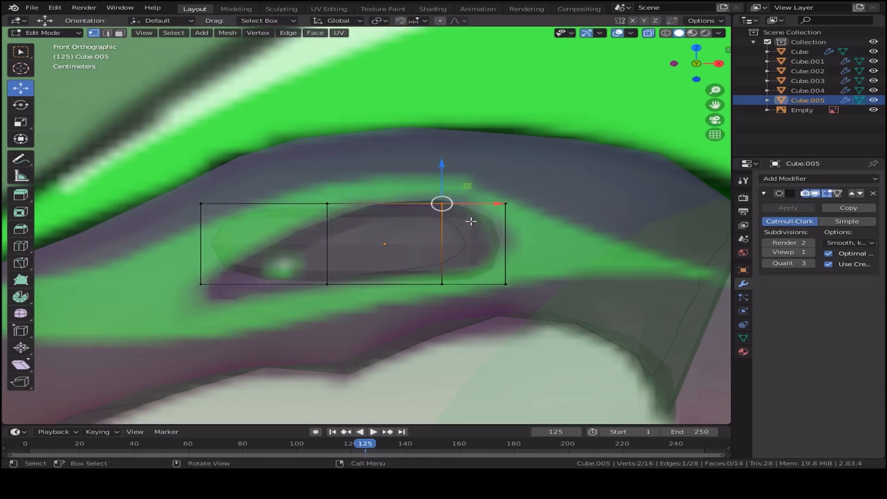
key("g")
left_click(479, 224)
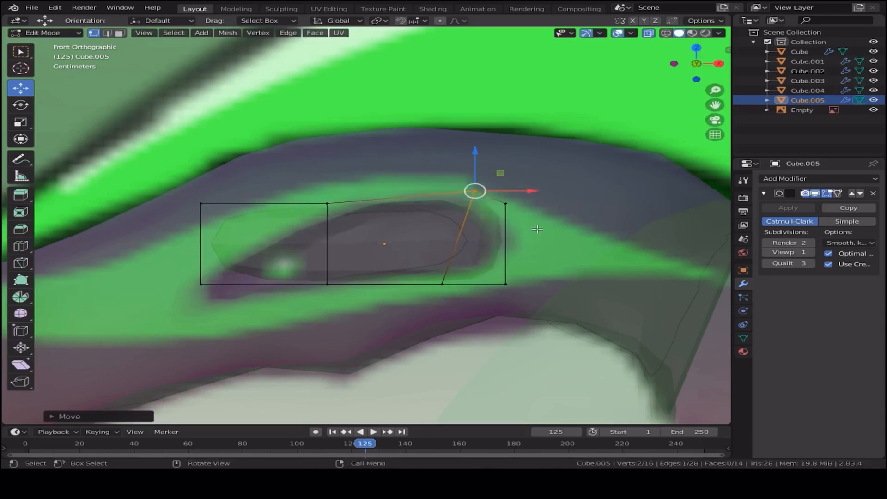
key("ctrl+z")
left_click(556, 224)
Move the eye mesh's upper and lower rear corner vertices inward to follow the rounded back of the eye
left_click_drag(481, 191, 569, 242)
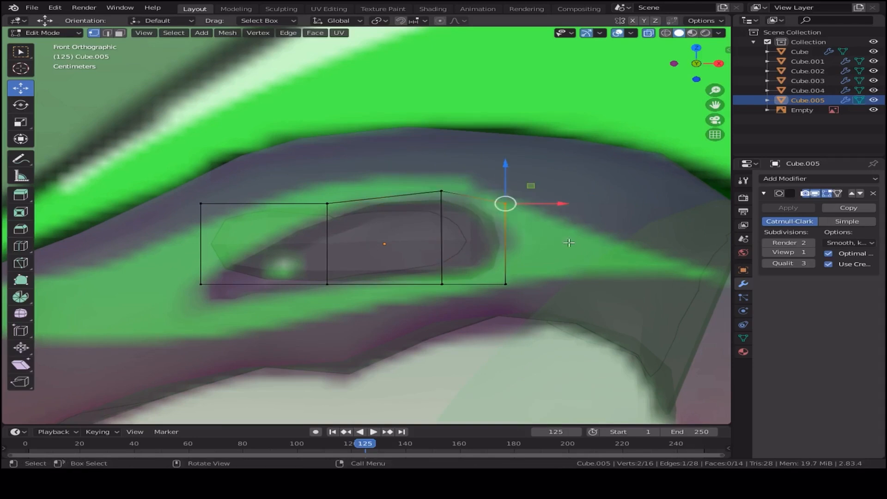
key("g")
left_click(556, 250)
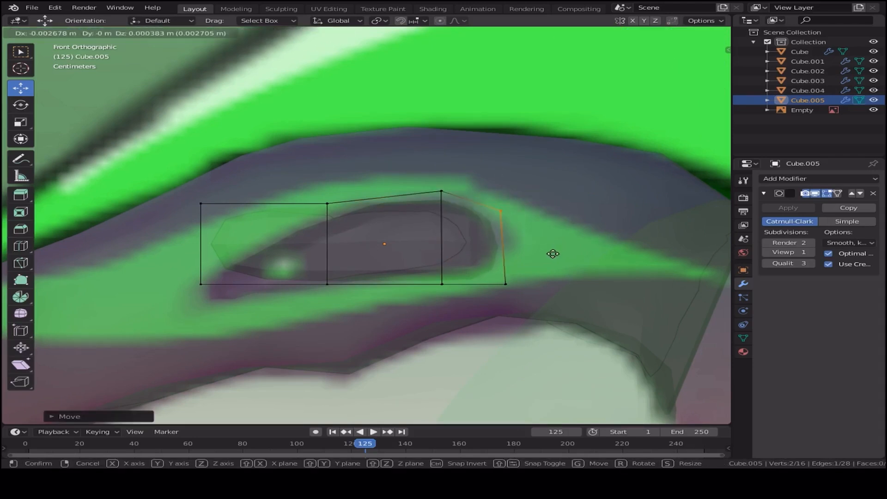
left_click_drag(485, 277, 529, 303)
key("g")
left_click(523, 299)
Adjust the lower vertices of the eye mesh's two inner loops to follow the sloping lower eyelid
left_click_drag(419, 280, 483, 324)
key("g")
left_click(459, 313)
left_click(326, 284)
key("g")
left_click(304, 315)
Move the eye mesh's lower front vertices down and forward, and its upper front vertices down and back, to form the pointed eye corner
left_click(202, 285)
key("g")
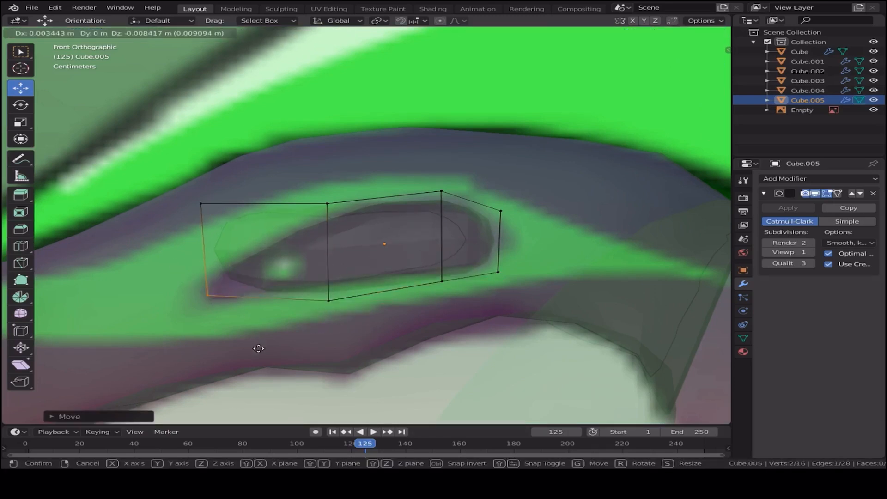
left_click(218, 383)
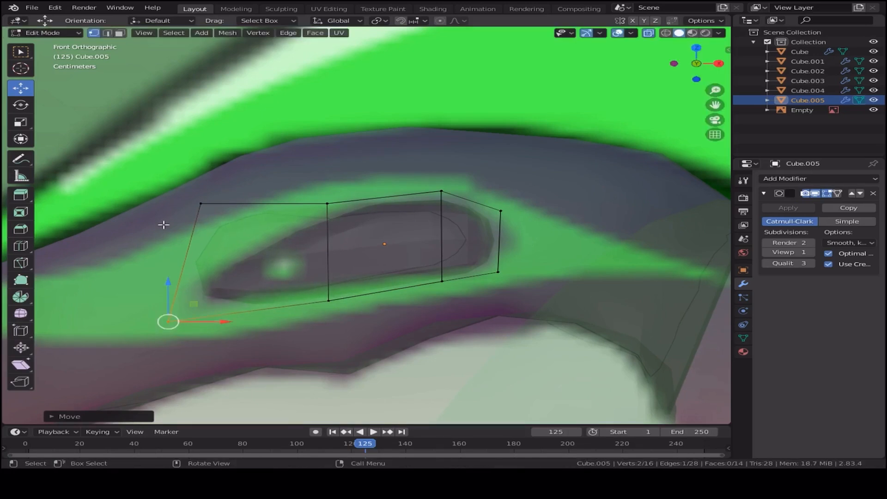
left_click_drag(190, 195, 236, 254)
key("g")
left_click(266, 298)
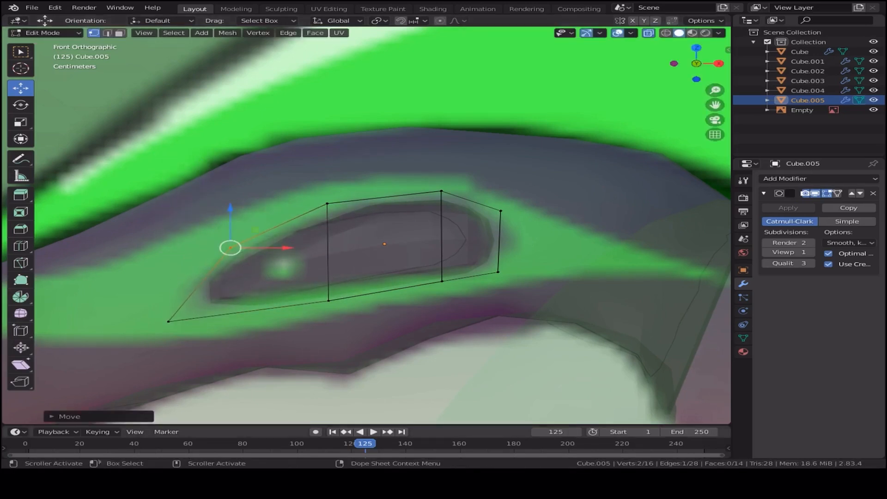
Select the whole eye mesh and rotate it slightly around the Z axis to align it with the socket
middle_click_drag(369, 224, 116, 109)
key("a")
left_click(20, 104)
key("r")
key("z")
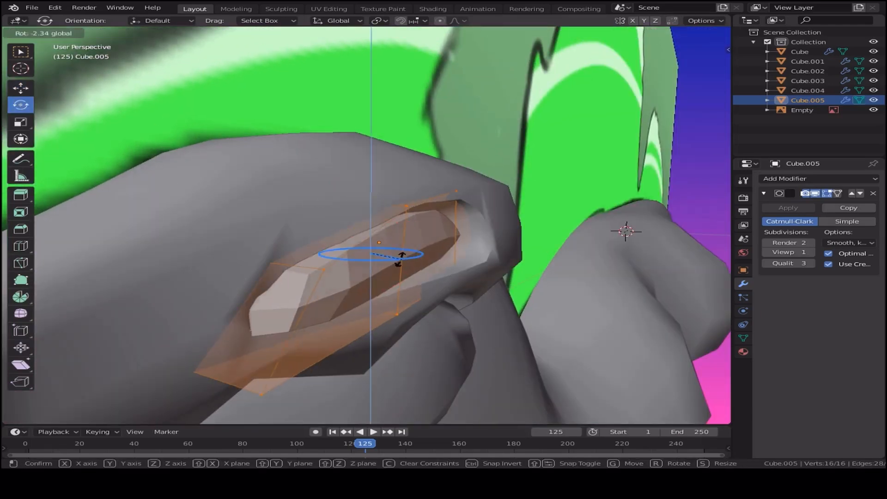
key("Return")
middle_click_drag(278, 232, 396, 317)
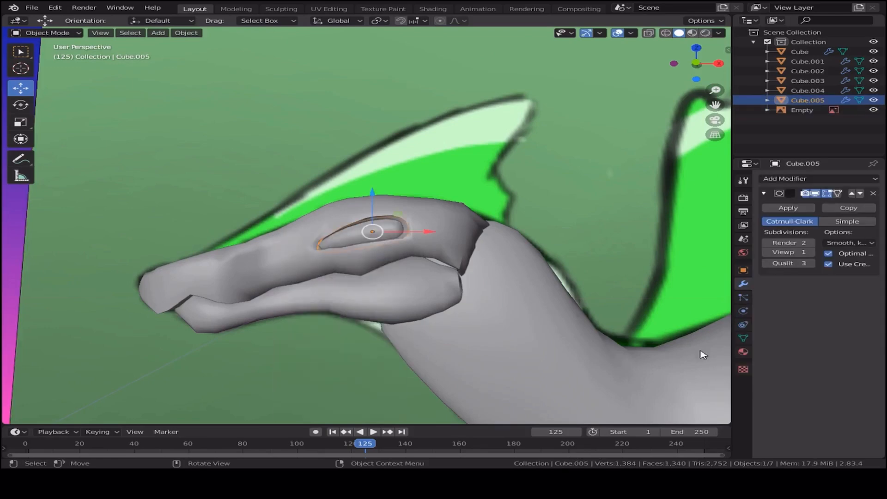
scroll(848, 379, "up", 5)
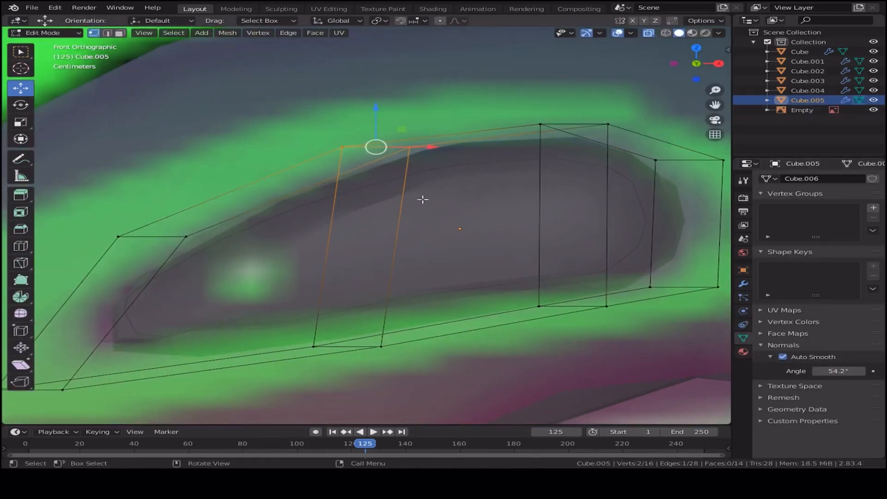
Move the eye mesh's upper and lower front vertices slightly farther forward and down to extend the pointed eye corner
left_click_drag(129, 227, 206, 273)
left_click_drag(99, 304, 157, 358)
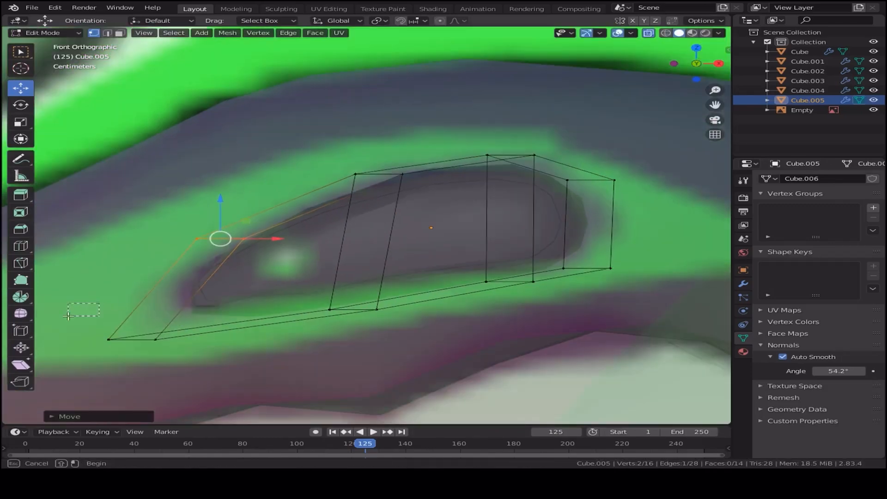
key("g")
left_click(400, 345)
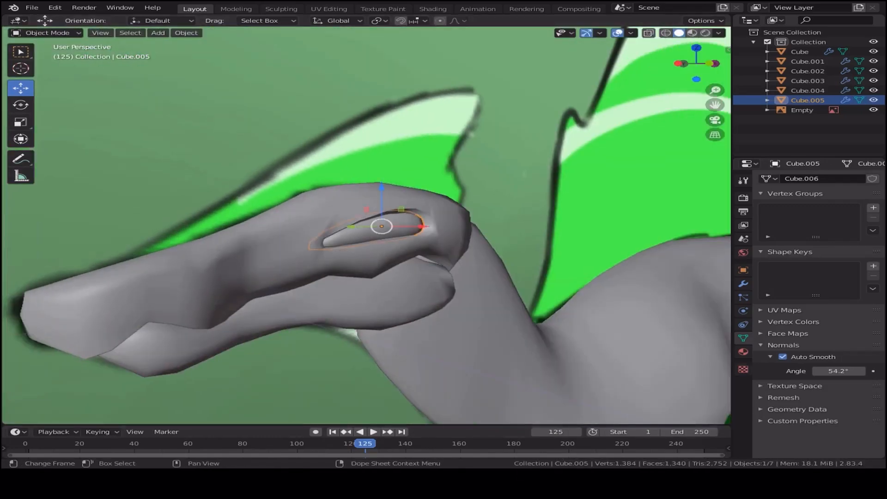
Apply the Subdivision modifier on the eye object so its smoothed shape becomes editable geometry
left_click(19, 370)
middle_click_drag(446, 279, 382, 231)
scroll(327, 250, "down", 3)
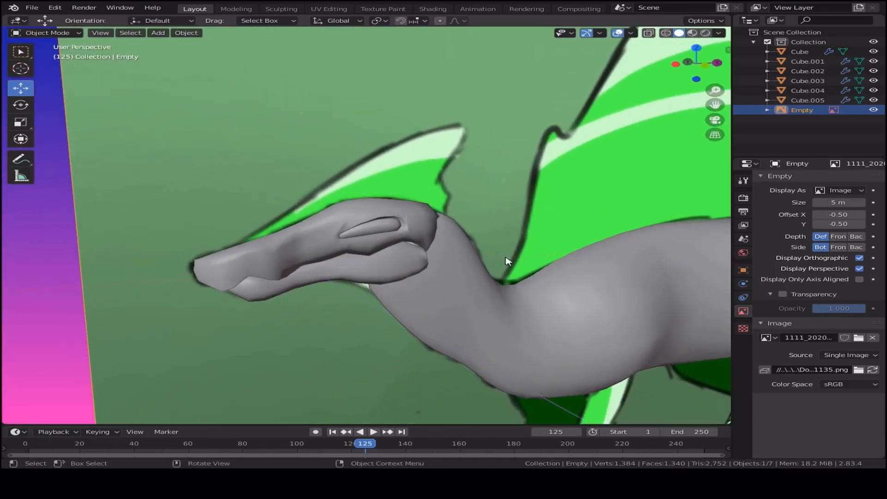
scroll(543, 235, "up", 3)
left_click(412, 227)
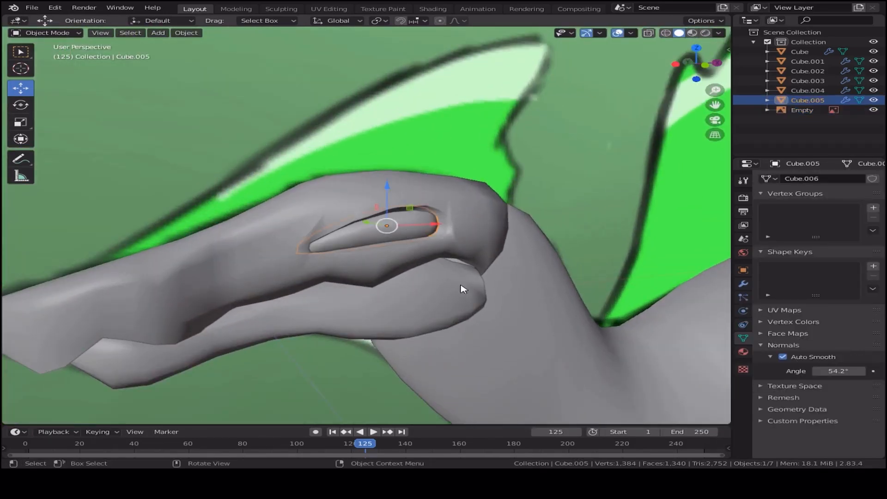
key("KP_1")
key("Tab")
scroll(463, 277, "up", 4)
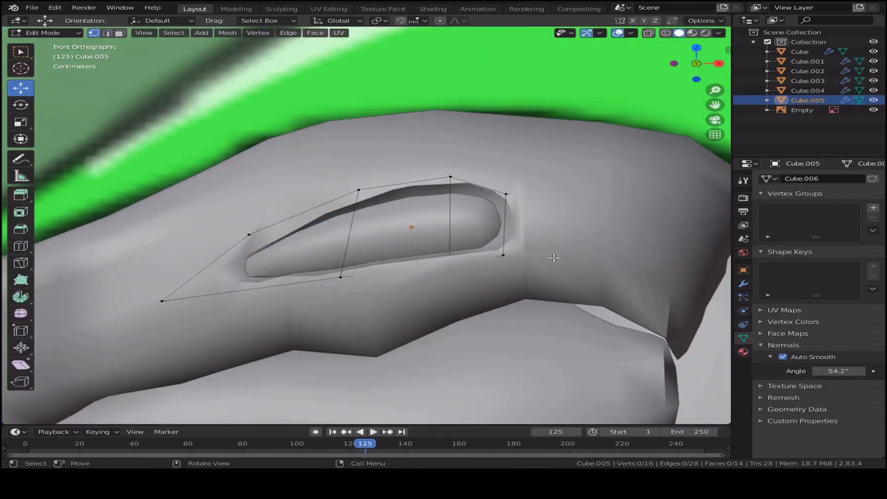
key("Tab")
left_click(743, 284)
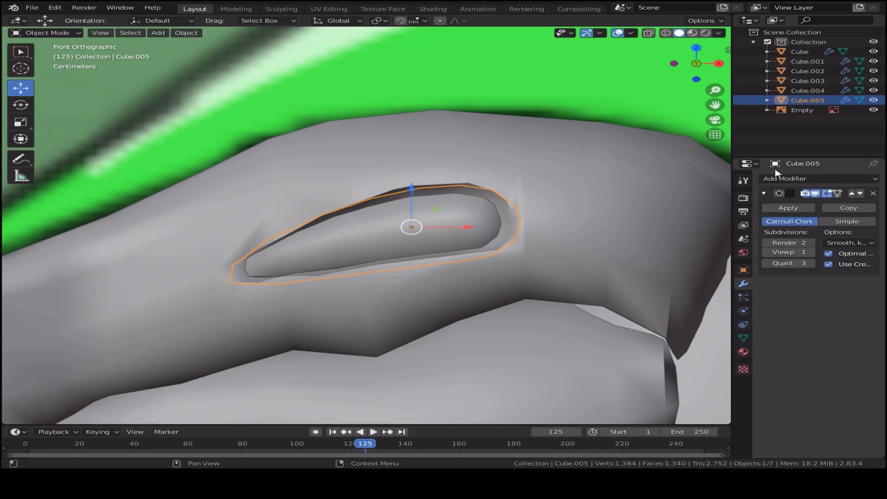
left_click(788, 207)
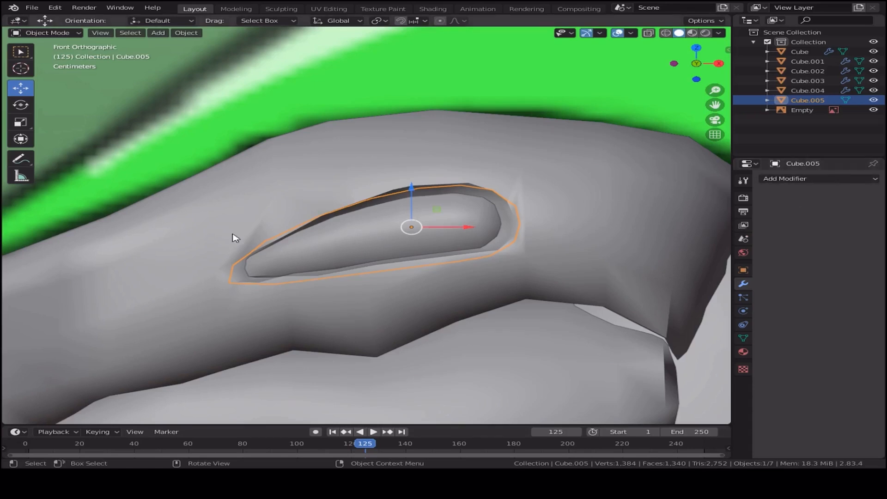
Knife-cut a roughly circular outline into the eye mesh around the reference's bright pupil spot near the front corner
key("Tab")
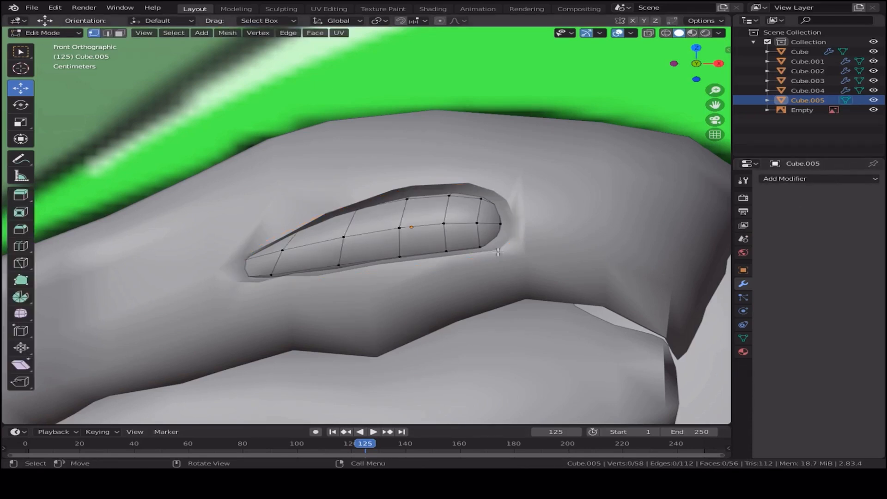
key("alt+z")
scroll(128, 273, "up", 2)
scroll(420, 271, "up", 2)
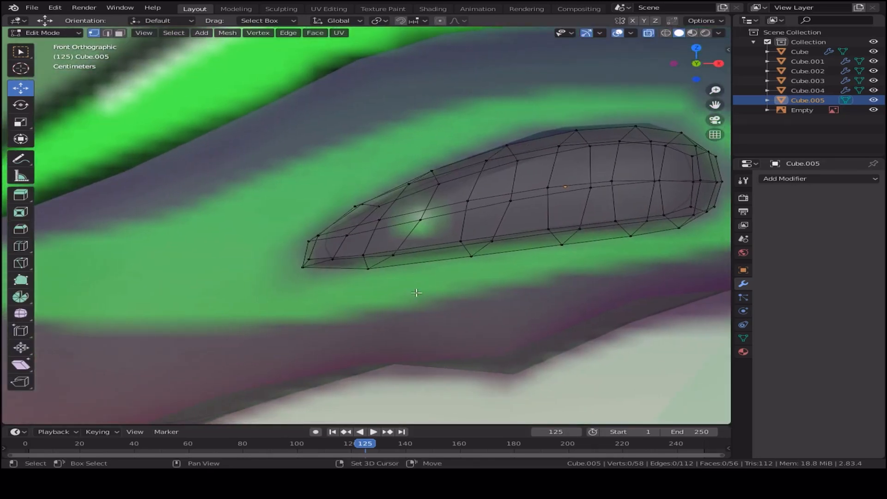
scroll(482, 319, "up", 4)
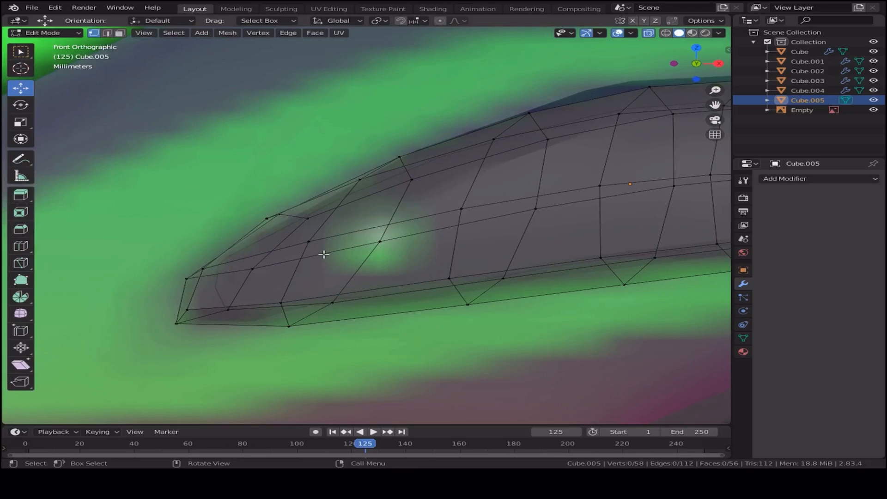
key("k")
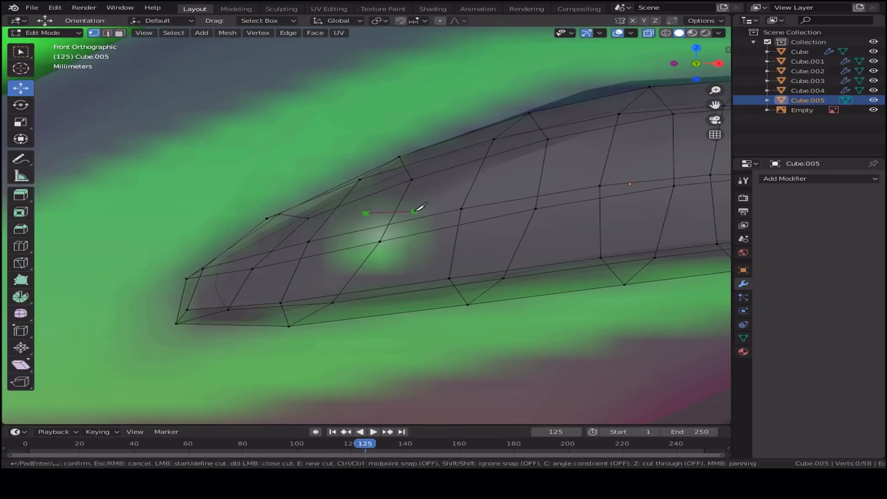
key("ctrl+z")
key("ctrl+z")
key("Return")
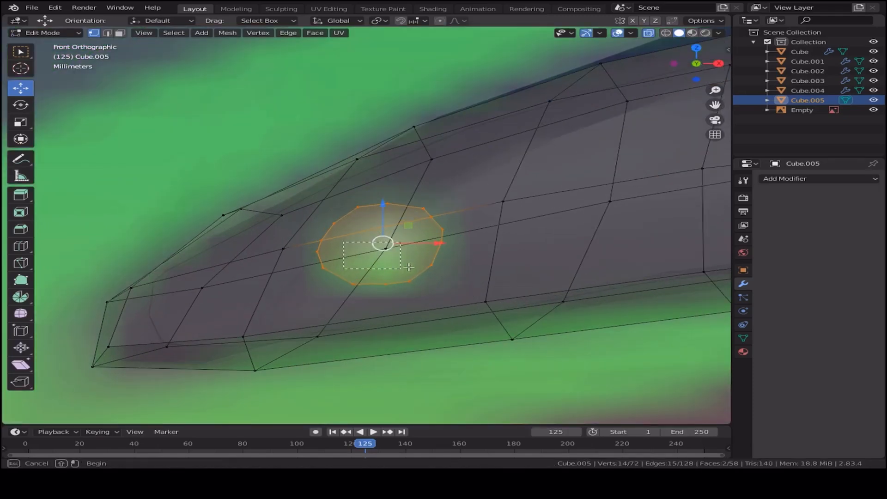
Try to extrude the circular pupil faces from the eye surface
middle_click_drag(434, 329, 447, 262)
scroll(361, 274, "down", 3)
key("alt+z")
scroll(439, 257, "up", 5)
scroll(410, 250, "down", 5)
middle_click_drag(325, 291, 388, 300)
scroll(393, 305, "up", 4)
scroll(398, 305, "up", 2)
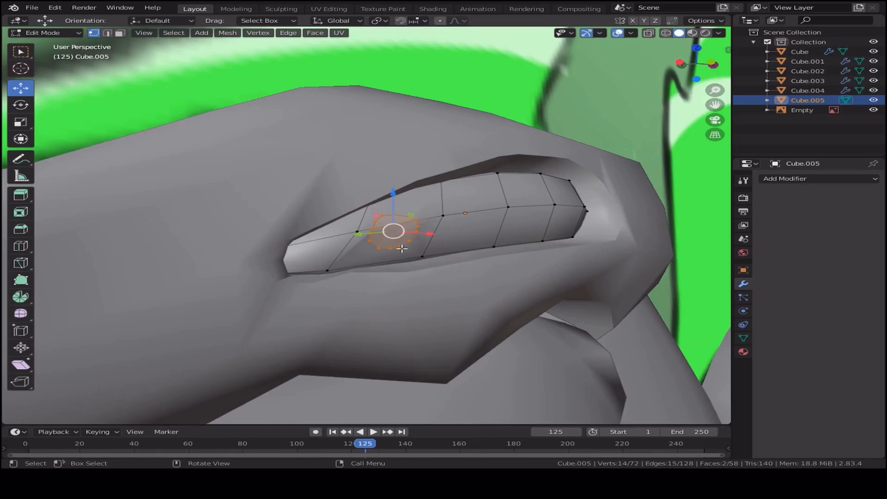
key("e")
left_click(414, 279)
middle_click_drag(467, 288, 333, 306)
key("ctrl+z")
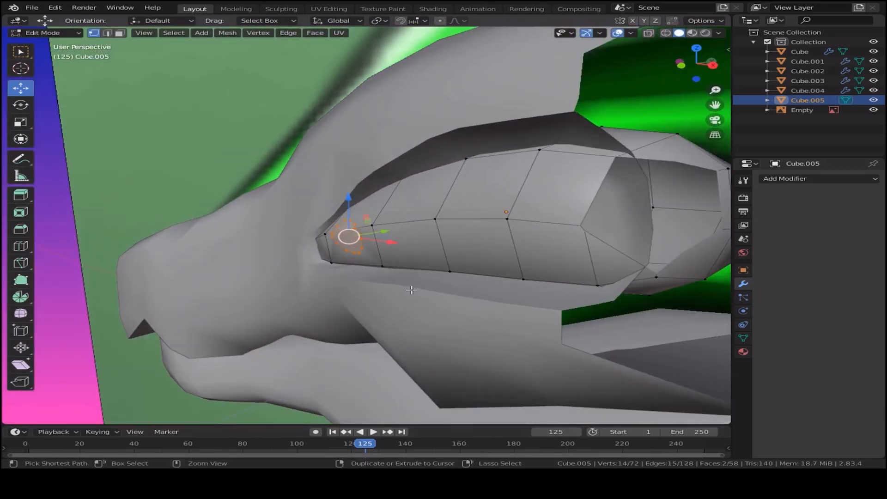
Extrude the circular pupil faces inward to form a shallow recess in the eye
middle_click_drag(522, 307, 501, 317)
key("e")
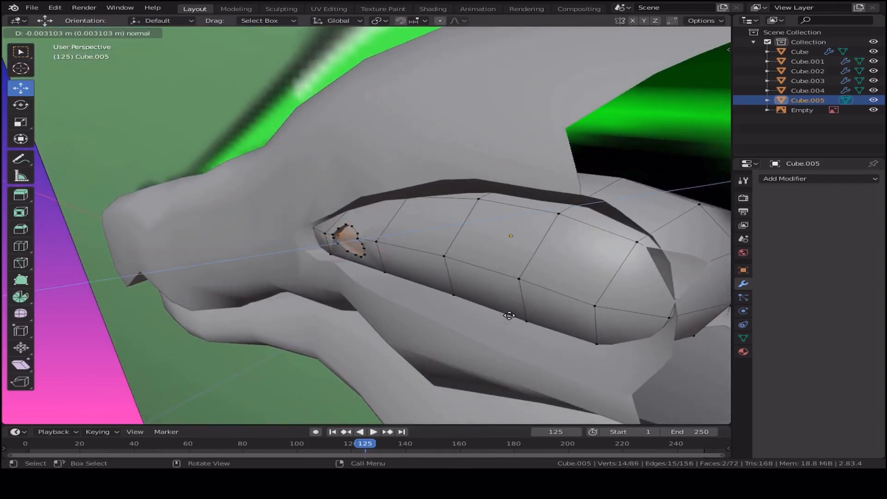
left_click(520, 316)
key("KP_Decimal")
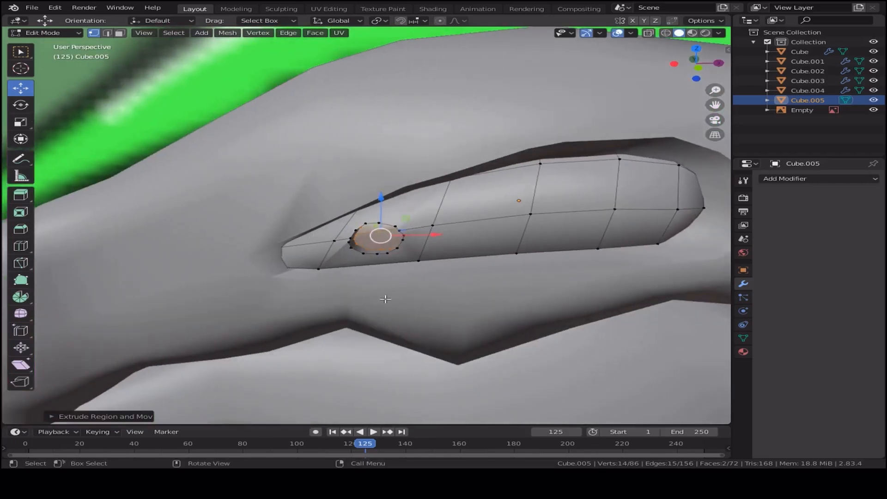
Scale down the pupil recess's inner faces and extrude them slightly deeper into the eye
middle_click_drag(462, 324, 384, 340)
scroll(384, 283, "down", 5)
key("KP_7")
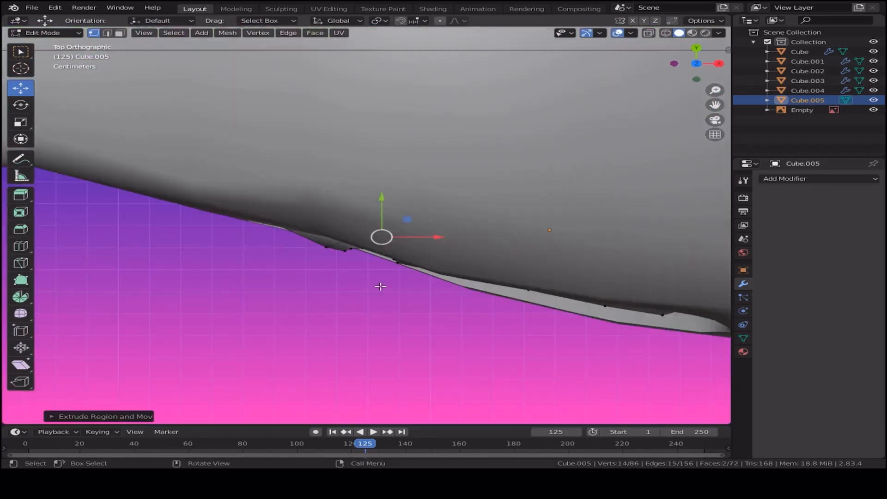
key("alt+z")
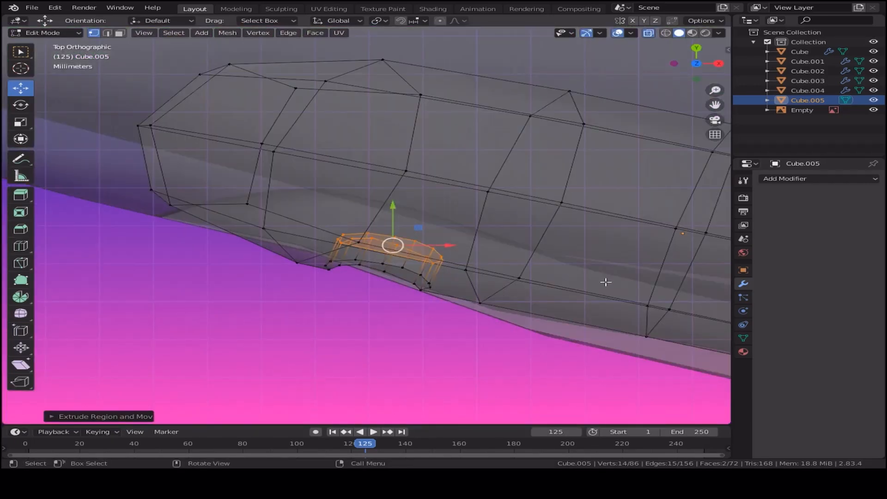
key("s")
left_click(511, 289)
key("s")
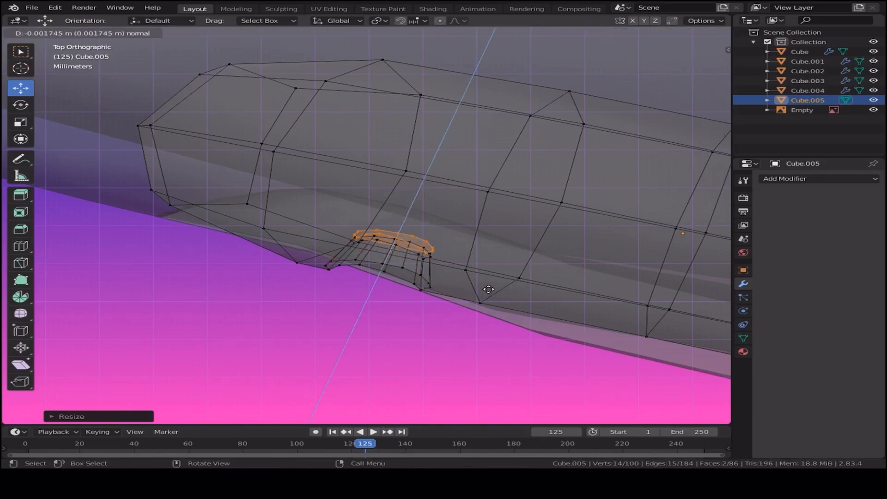
left_click(485, 301)
Examine the recessed pupil and its fit on the head in Object Mode
key("alt+z")
middle_click_drag(485, 301, 491, 222)
key("Tab")
scroll(491, 221, "down", 3)
middle_click_drag(479, 283, 355, 293)
scroll(425, 301, "down", 7)
left_click(125, 265)
scroll(421, 292, "up", 4)
scroll(355, 293, "up", 3)
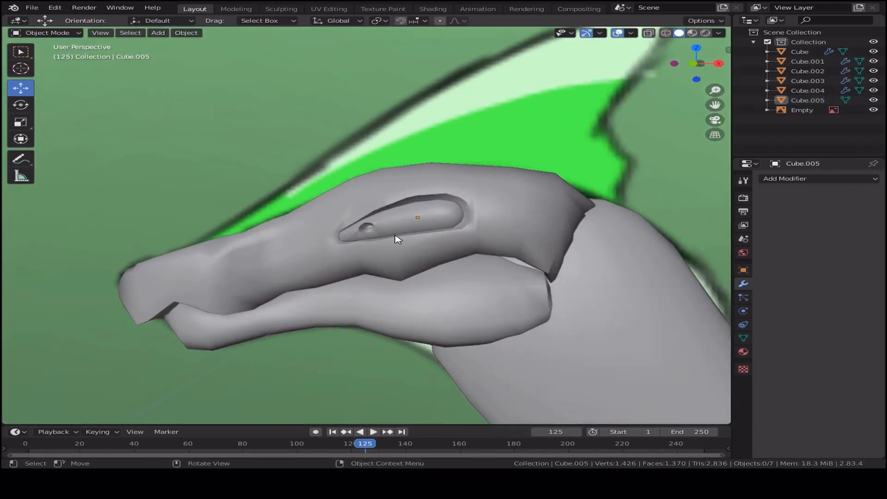
Add a cube mesh to the scene in Object Mode
key("KP_1")
left_click(45, 33)
left_click(46, 41)
left_click(157, 33)
left_click(156, 34)
left_click(157, 34)
mouse_move(185, 44)
left_click(278, 54)
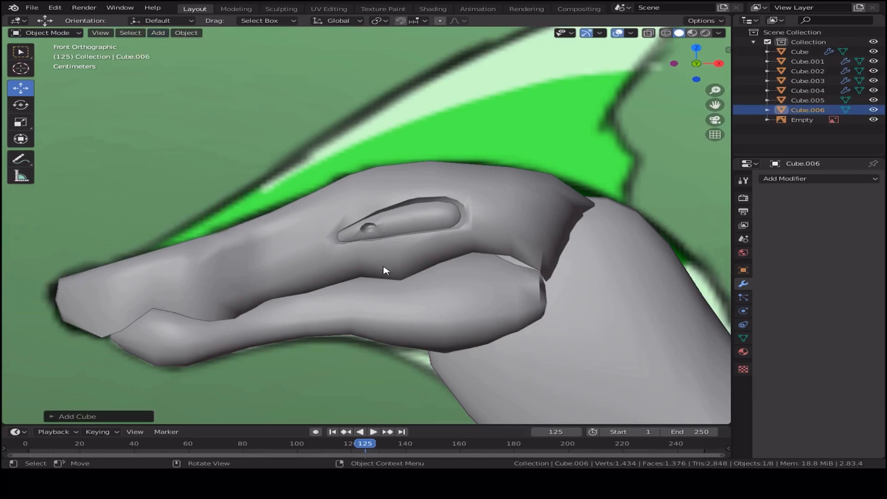
Move the new cube from the body to the bright pupil spot on the reference's eye
scroll(402, 277, "down", 6)
key("g")
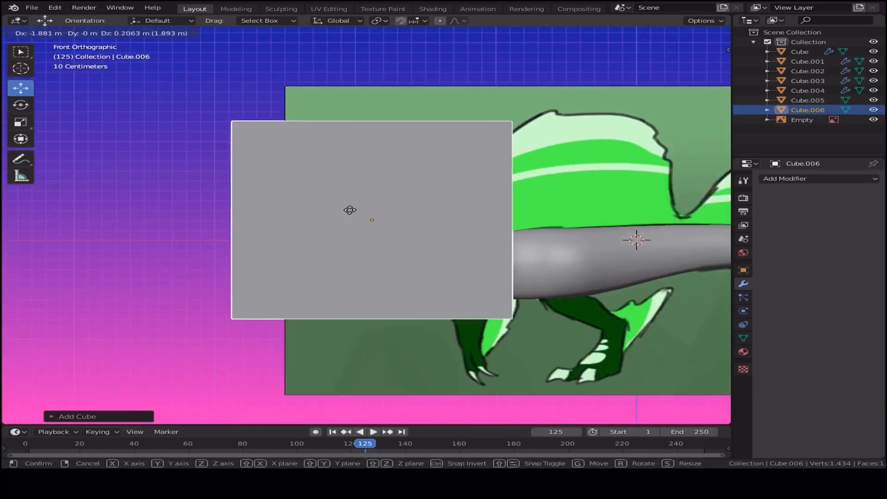
left_click(351, 212)
key("alt+z")
scroll(451, 260, "up", 8)
scroll(451, 259, "up", 4)
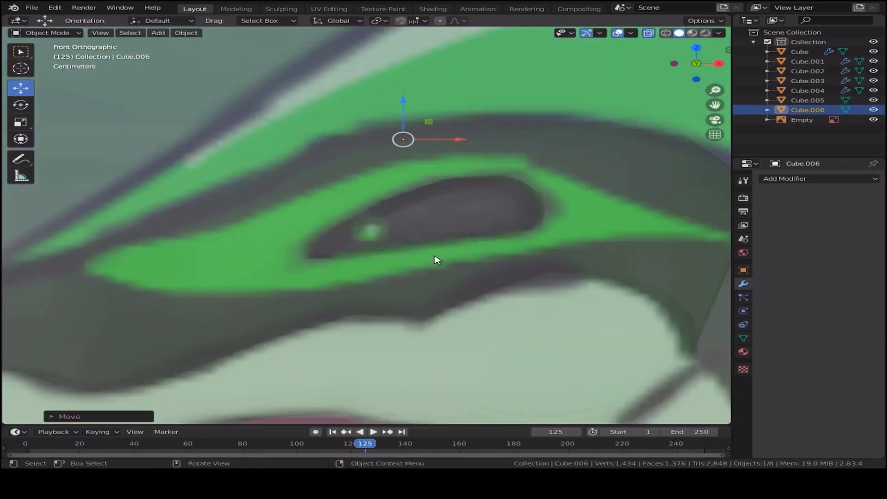
key("g")
left_click(410, 307)
key("g")
left_click(407, 311)
Scale the cube down to the size of the pupil recess and center it over the bright spot
scroll(692, 229, "down", 3)
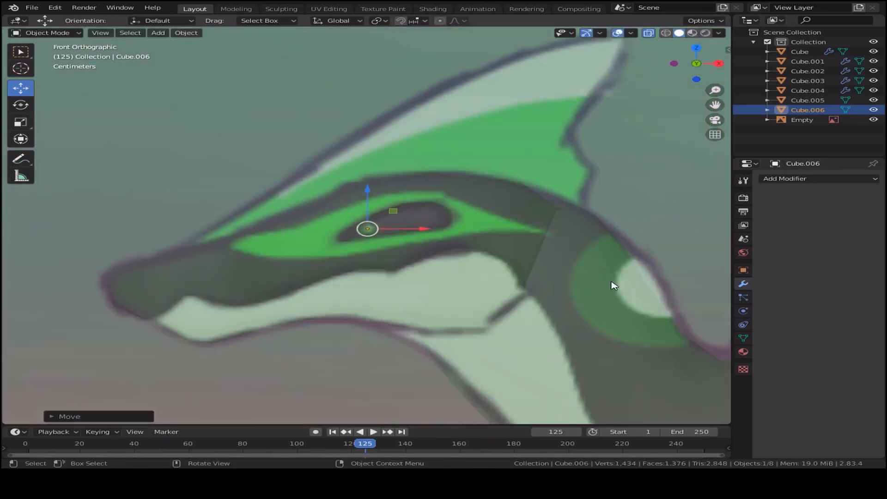
scroll(615, 286, "down", 2)
key("s")
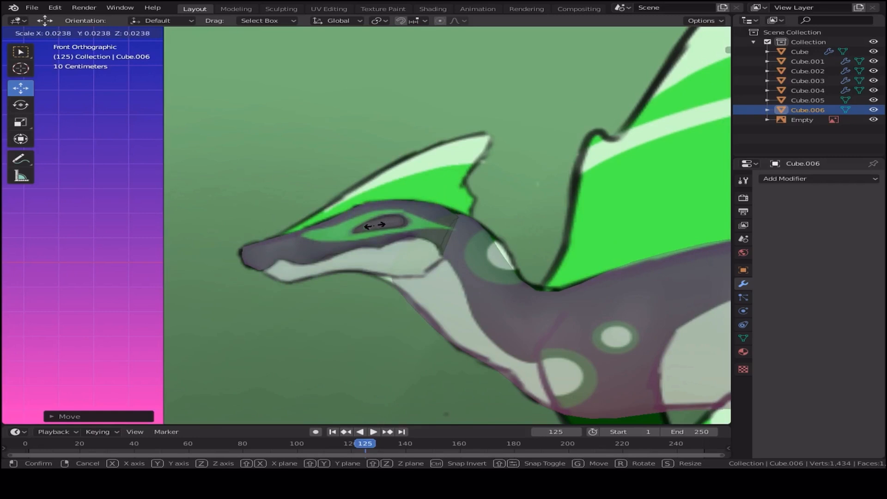
left_click(369, 227)
scroll(405, 300, "up", 6)
key("g")
right_click(467, 249)
key("g")
left_click(614, 295)
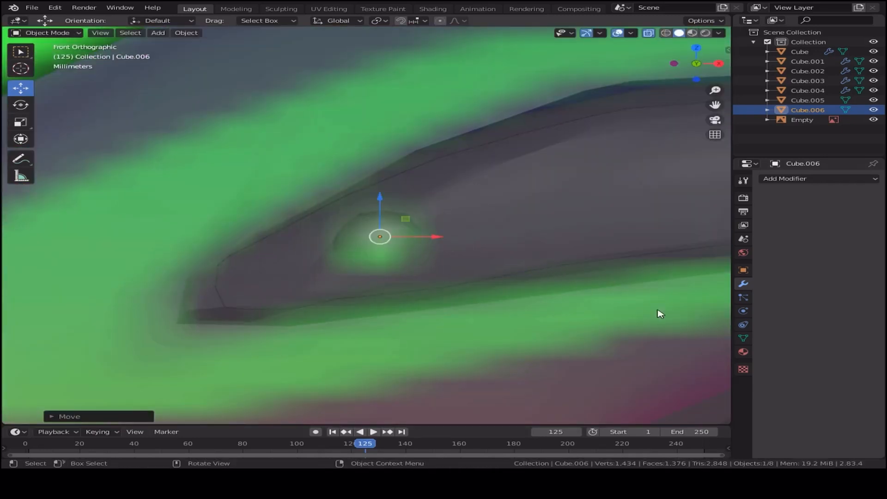
Add a Subdivision Surface modifier to the small cube and move it along the Y axis into the pupil recess
left_click(808, 180)
left_click(620, 340)
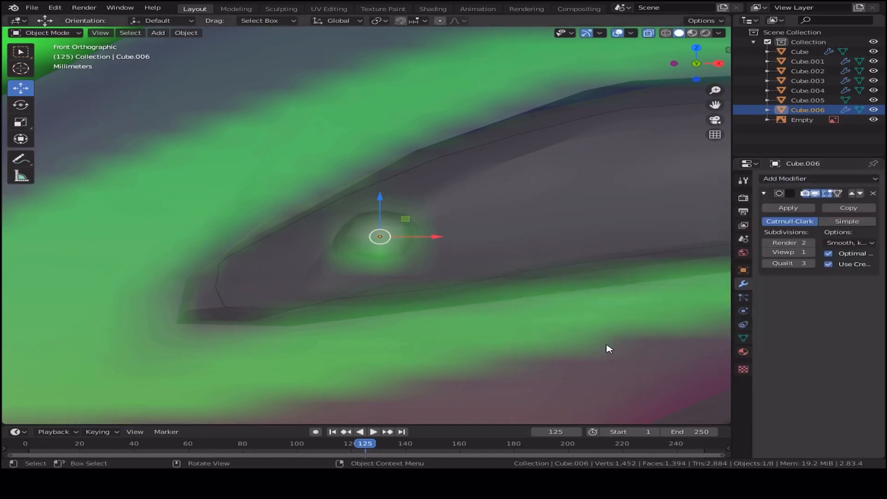
key("alt+z")
middle_click_drag(467, 343, 573, 362)
left_click_drag(138, 203, 342, 306)
middle_click_drag(342, 305, 435, 292)
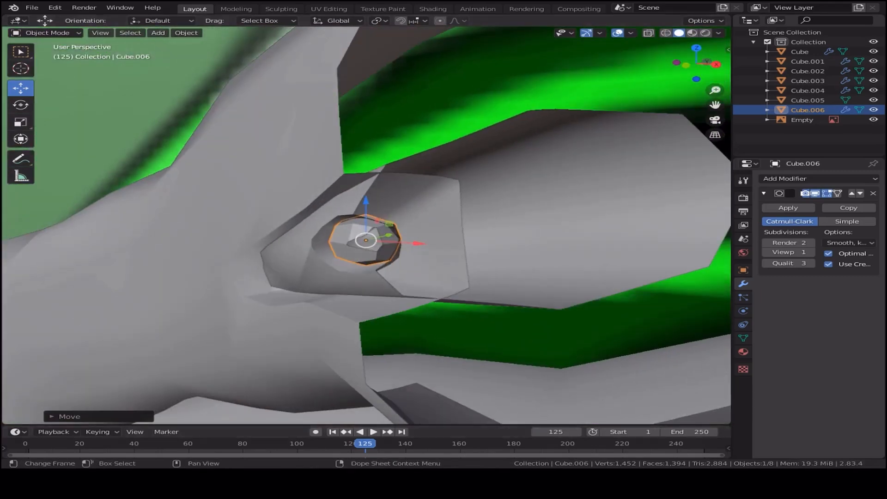
left_click(23, 321)
Move the pupil cube's upper rear vertices up and back, and its lower rear vertices down, to fill the recess
key("KP_1")
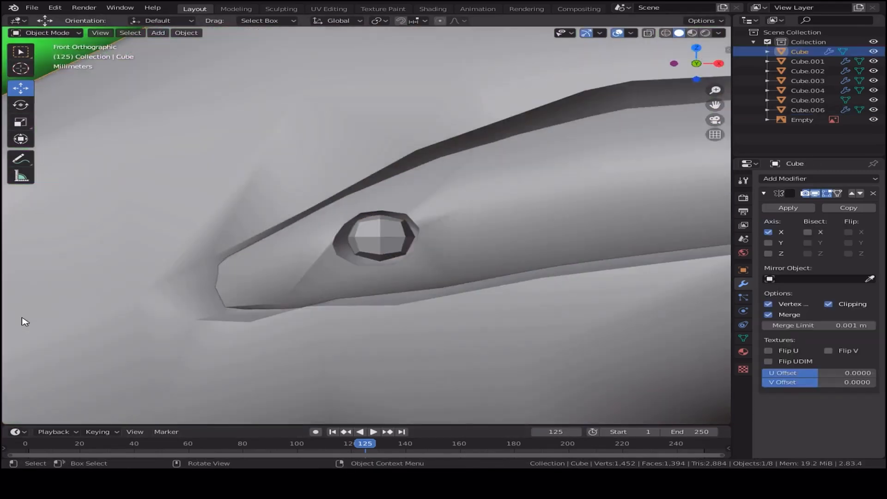
scroll(423, 293, "up", 3)
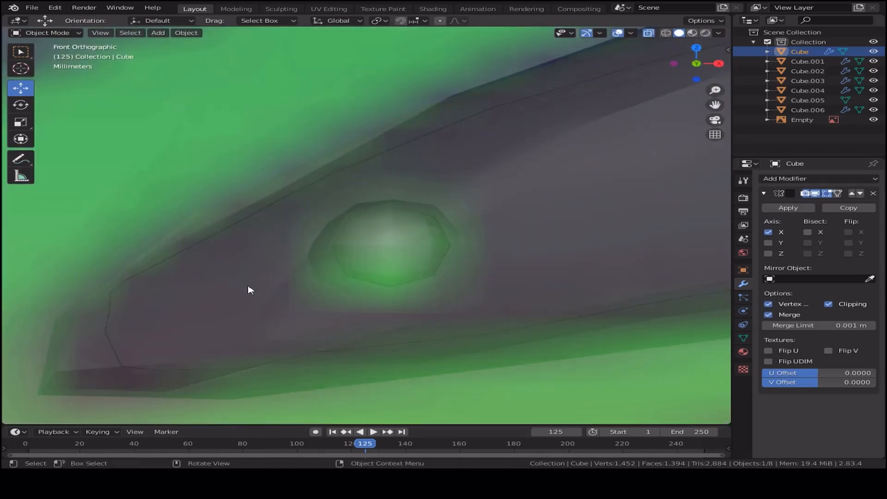
key("alt+z")
left_click(393, 242)
key("alt+z")
key("Tab")
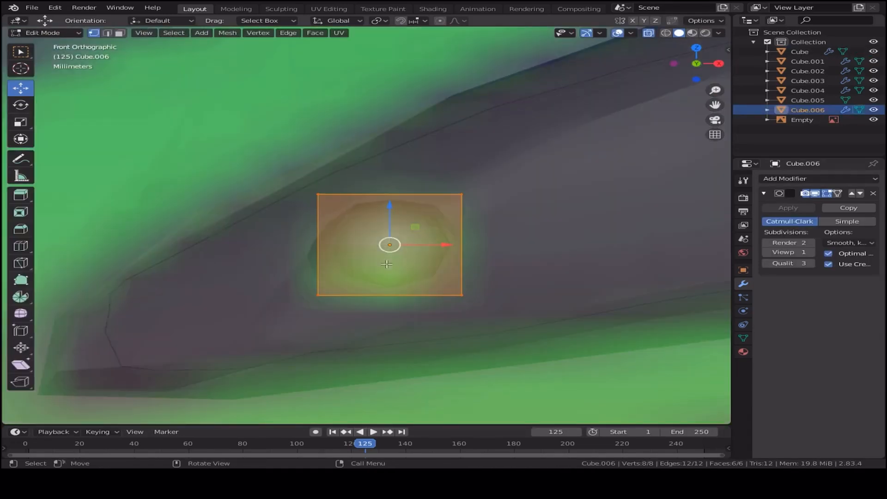
scroll(380, 267, "up", 1)
left_click_drag(443, 161, 542, 234)
key("g")
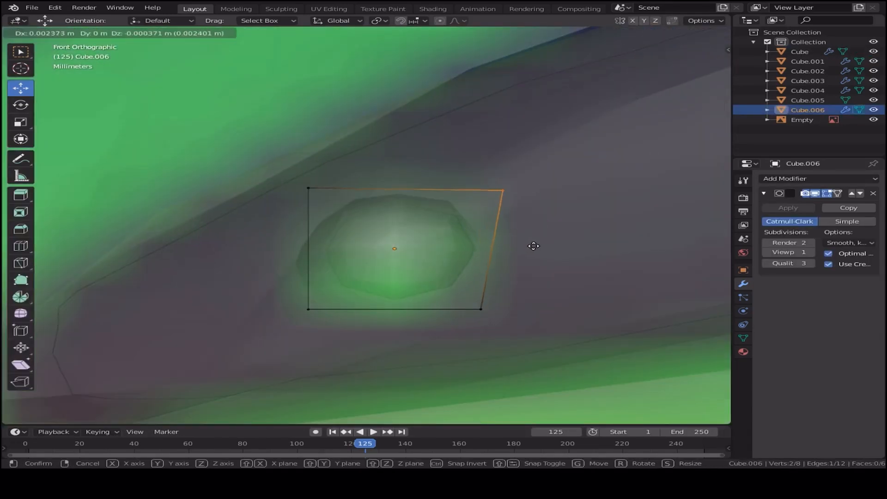
left_click(536, 240)
left_click(481, 310)
key("g")
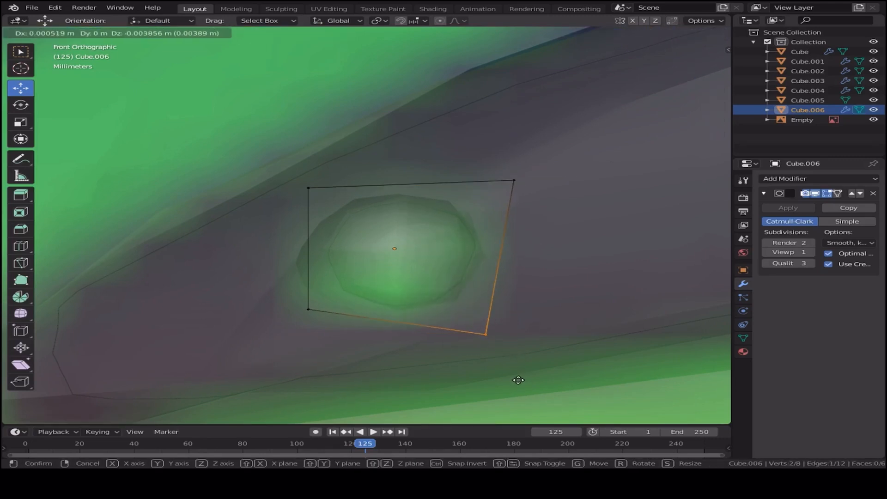
left_click(516, 378)
Move the pupil cube's lower front vertices down and forward, and its upper front vertices up and forward
left_click(306, 307)
key("g")
left_click(283, 338)
left_click_drag(245, 151, 406, 226)
key("g")
left_click(391, 209)
Rotate the whole pupil mesh slightly so it follows the slant of the eye's surface, and leave mesh editing
scroll(413, 233, "down", 5)
key("alt+z")
middle_click_drag(388, 267, 495, 268)
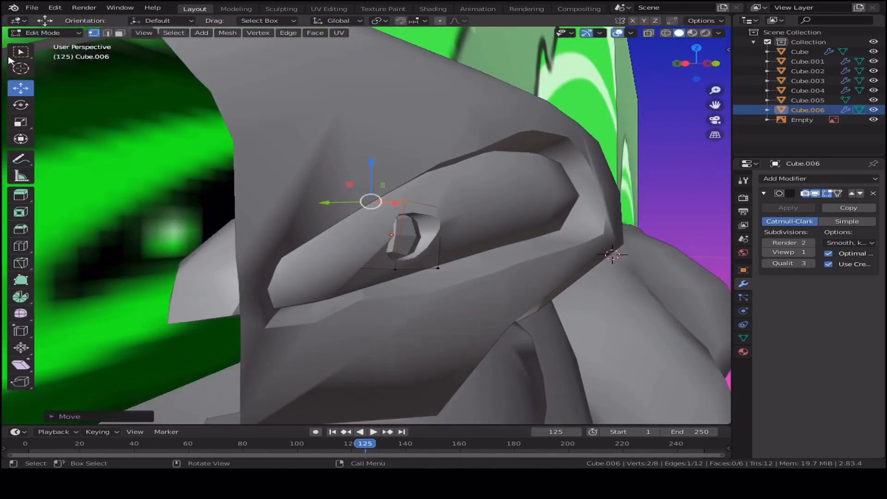
key("a")
left_click(13, 108)
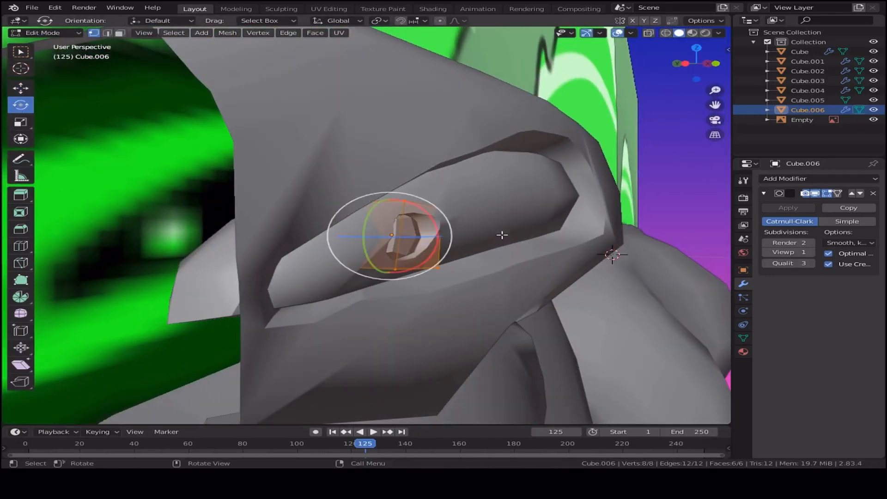
left_click_drag(433, 237, 419, 244)
key("Tab")
Move the pupil object outward along the Y axis so it protrudes from the eye recess
middle_click_drag(535, 265, 414, 266)
left_click(351, 305)
middle_click_drag(355, 308, 343, 246)
left_click(386, 233)
key("g")
key("y")
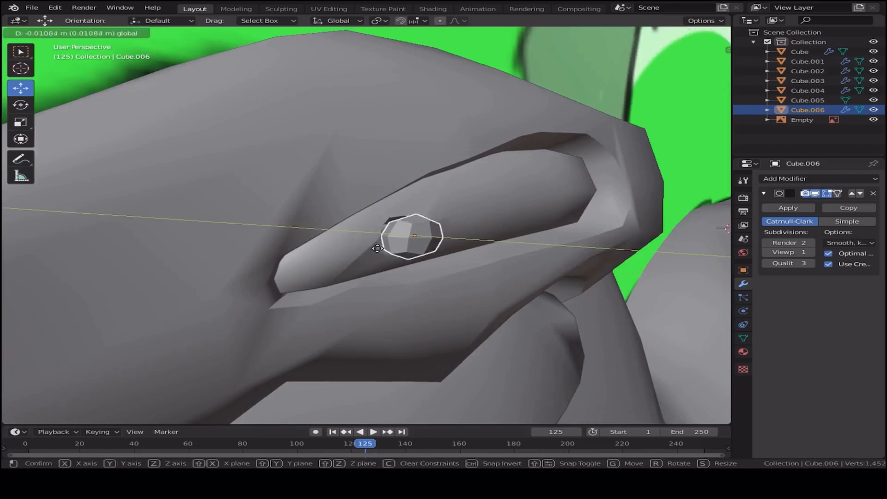
left_click(364, 243)
middle_click_drag(467, 264, 418, 237)
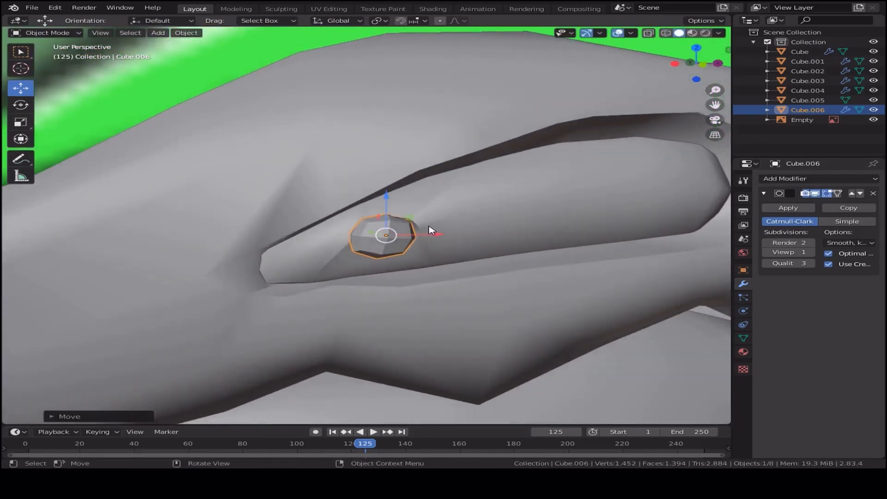
Nudge the pupil slightly along the X axis to fit it inside its recess
key("g")
key("x")
left_click_drag(441, 233, 442, 233)
left_click(466, 297)
middle_click_drag(466, 297, 356, 284)
left_click(334, 245)
left_click_drag(387, 233, 389, 233)
left_click(321, 280)
middle_click_drag(320, 279, 435, 291)
scroll(438, 290, "down", 8)
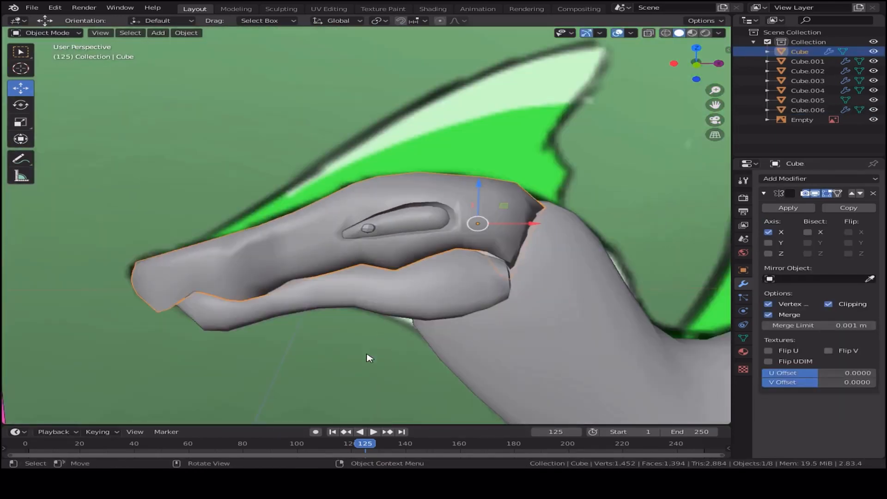
Shade the pupil smooth and enable Auto Smooth for its normals with a 54.2° angle
left_click(367, 358)
scroll(366, 356, "down", 3)
middle_click_drag(364, 357, 361, 348)
scroll(396, 332, "up", 6)
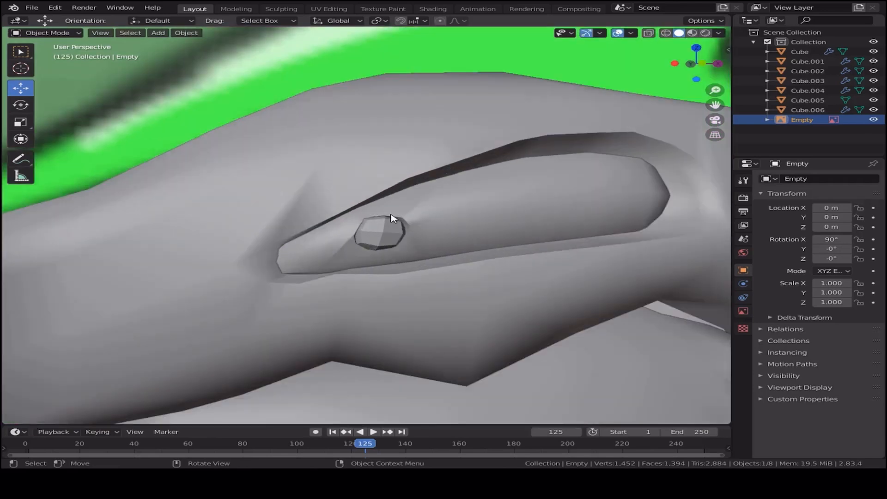
left_click(390, 233)
right_click(390, 231)
left_click(392, 232)
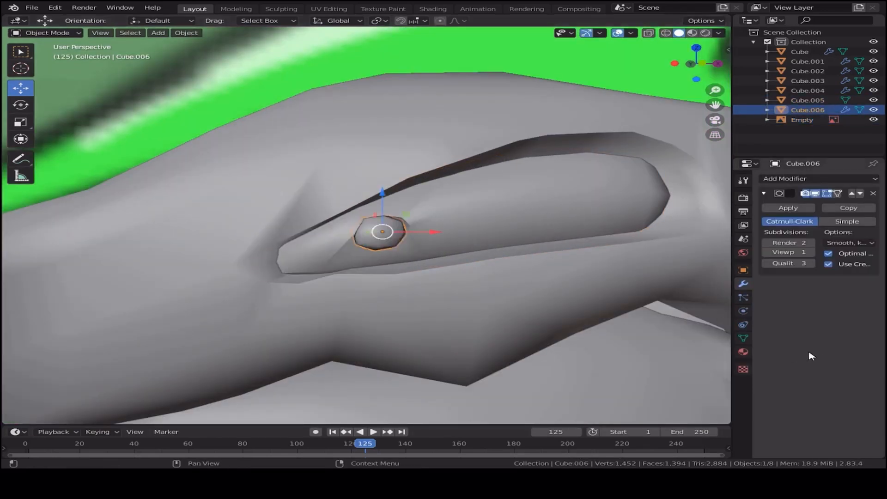
left_click(744, 339)
left_click(784, 357)
type("54.2")
key("Return")
left_click(311, 251)
scroll(396, 278, "down", 8)
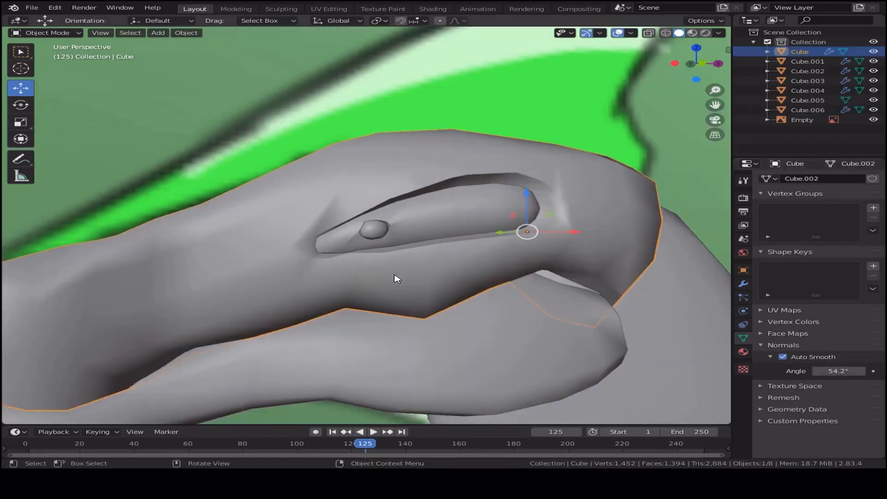
Examine the eye mesh around the pupil recess against the reference in wireframe, material preview and solid shading
left_click(319, 346)
middle_click_drag(319, 346, 365, 335)
scroll(363, 333, "up", 5)
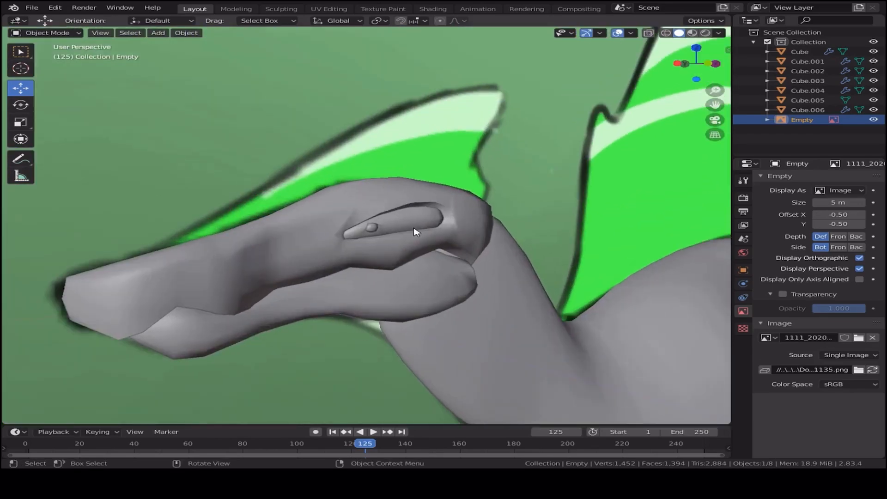
left_click(351, 245)
scroll(390, 287, "up", 5)
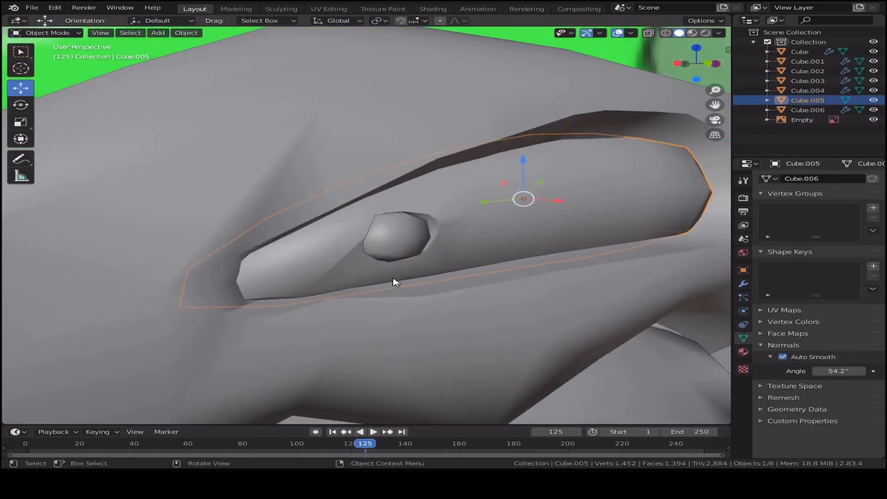
key("KP_6")
key("Tab")
key("alt+z")
key("KP_1")
scroll(420, 303, "up", 4)
key("z")
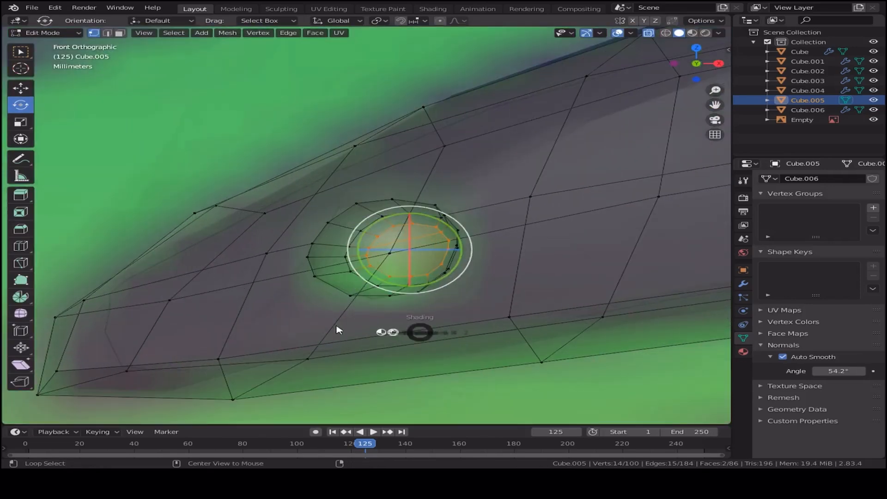
key("4")
scroll(498, 341, "down", 5)
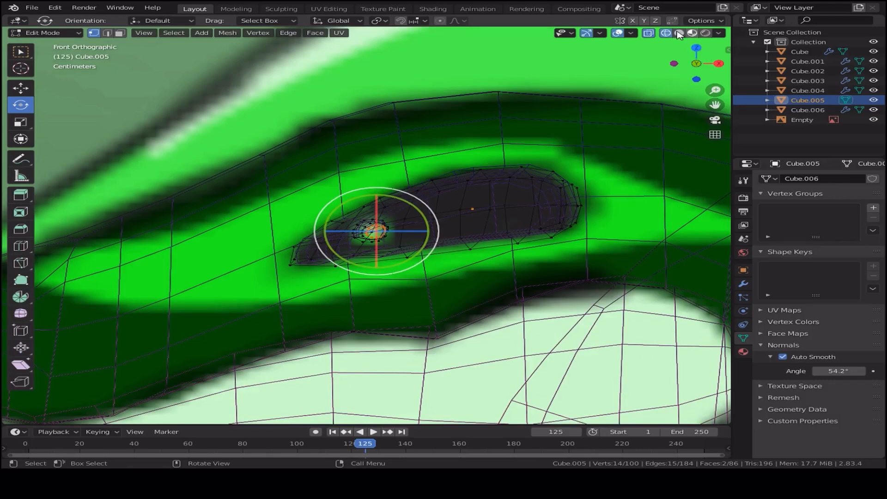
left_click(692, 34)
key("alt+a")
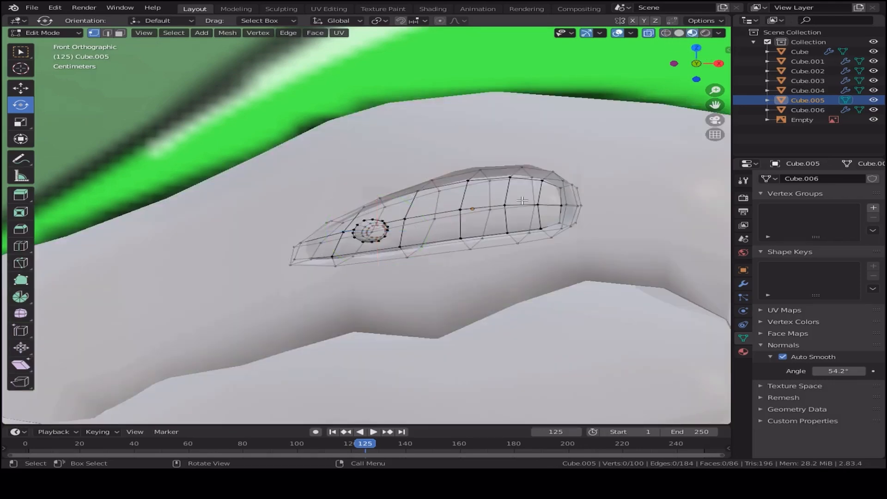
scroll(449, 227, "down", 3)
left_click(679, 33)
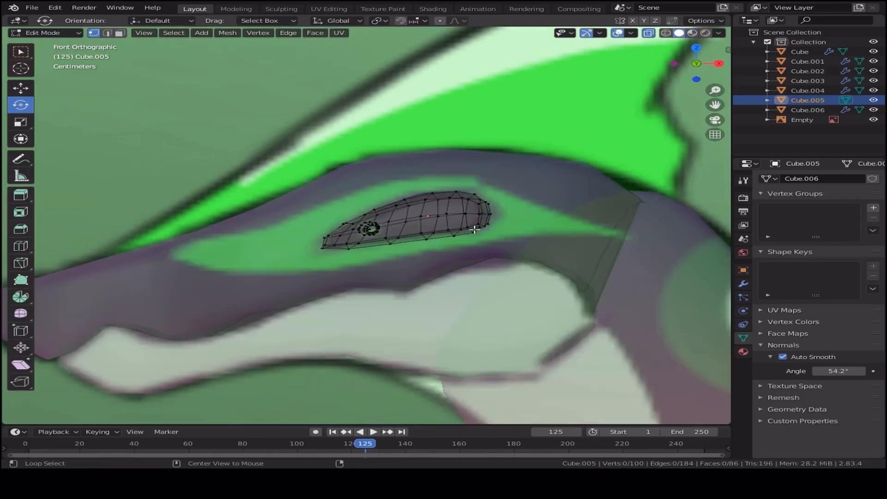
middle_click_drag(422, 284, 409, 303)
scroll(394, 276, "up", 3)
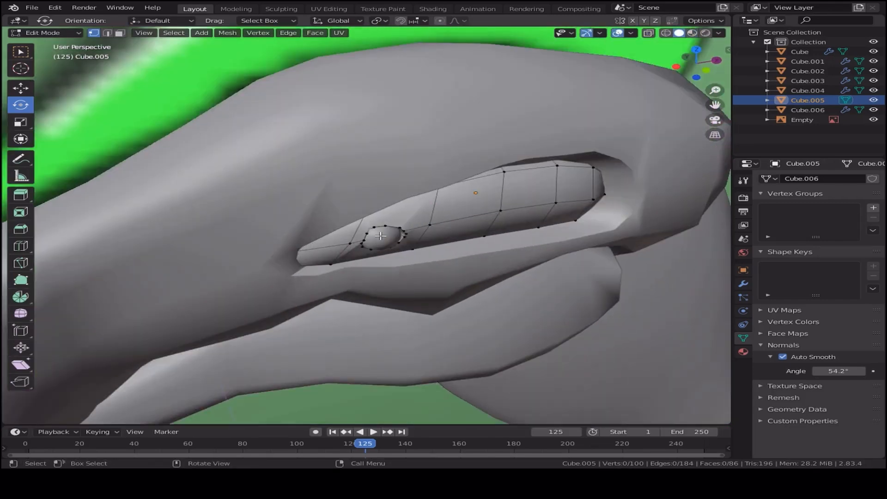
Check the pupil mesh's cage over the reference from the front, and review its fit on the head
key("Tab")
left_click(395, 244)
key("Tab")
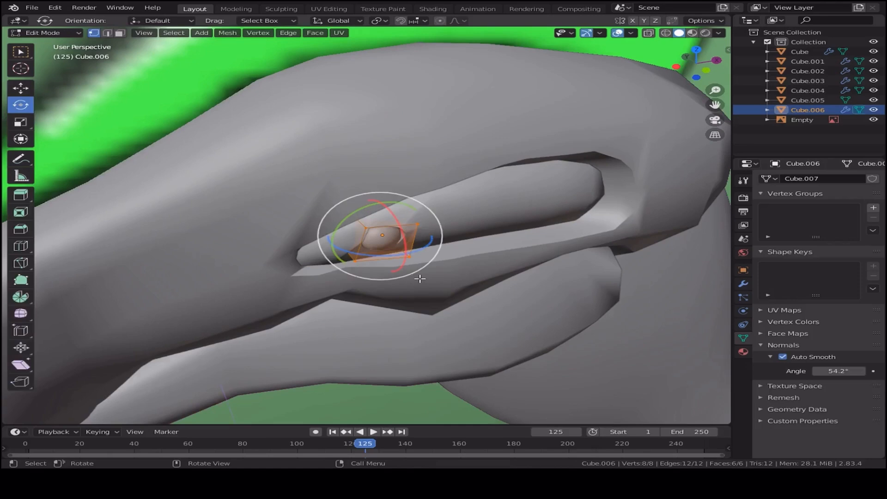
key("KP_1")
key("alt+z")
scroll(401, 265, "up", 9)
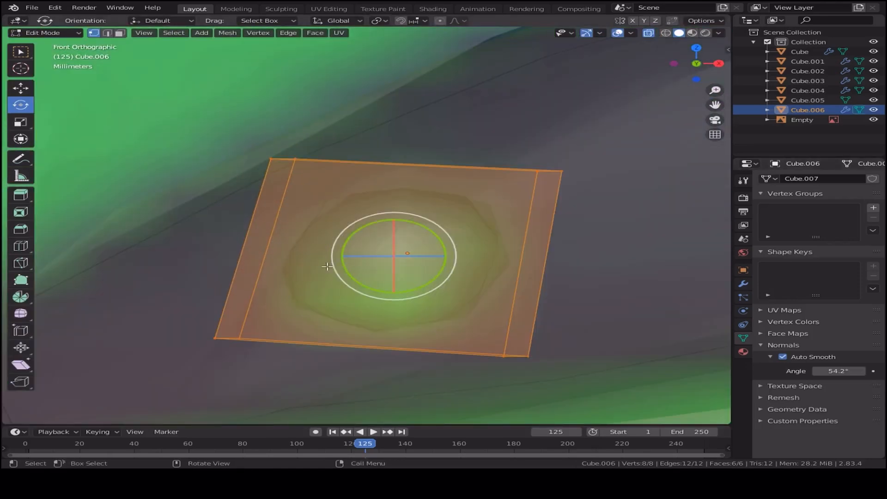
left_click_drag(464, 124, 568, 190)
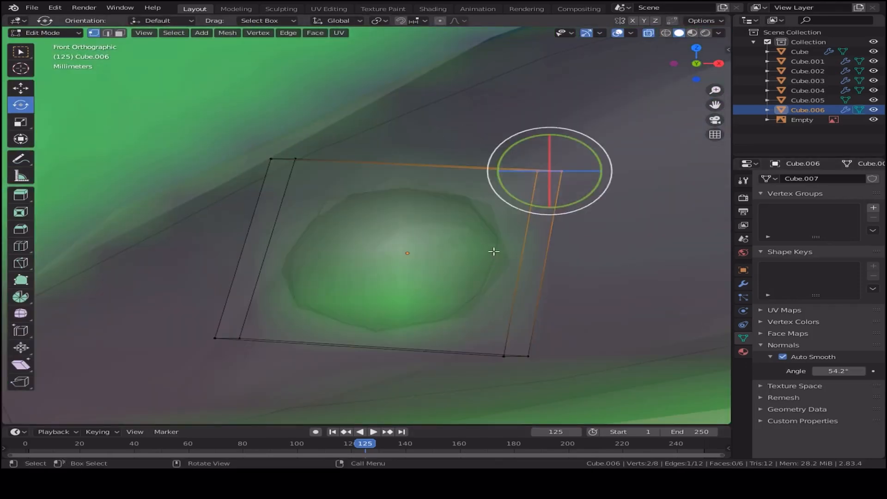
scroll(609, 229, "down", 2)
scroll(410, 270, "up", 2)
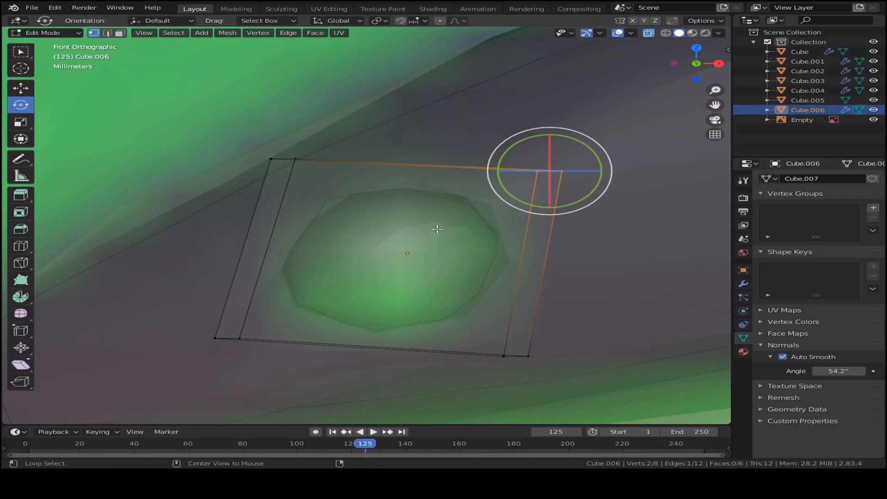
scroll(304, 304, "down", 6)
key("Tab")
left_click(281, 325)
scroll(323, 313, "down", 10)
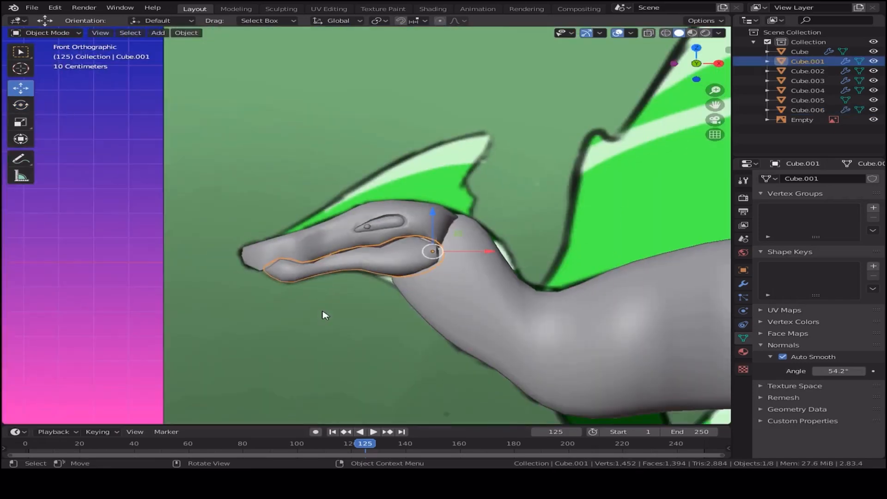
left_click(244, 337)
middle_click_drag(347, 292, 440, 300)
scroll(501, 311, "up", 3)
left_click(385, 214)
scroll(462, 259, "up", 5)
middle_click_drag(514, 273, 462, 266)
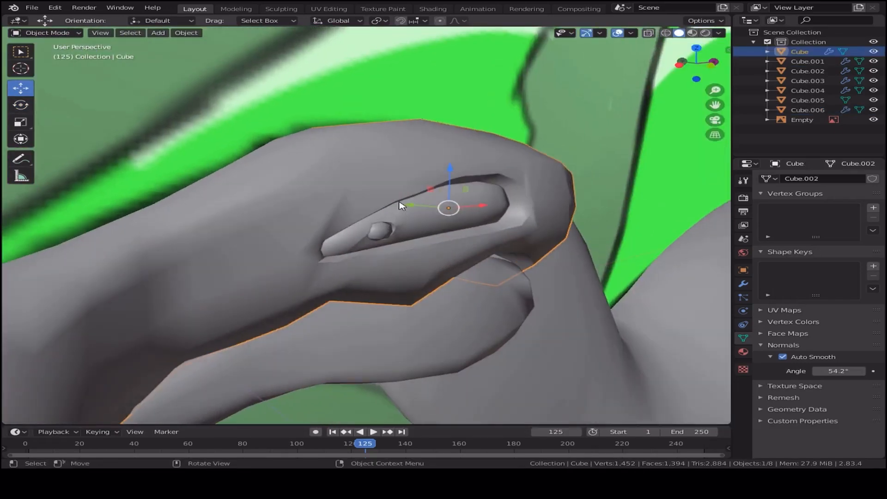
Try to shift the eye and pupil together toward the back of the head along the X axis
left_click(418, 233)
left_click(384, 226, "shift")
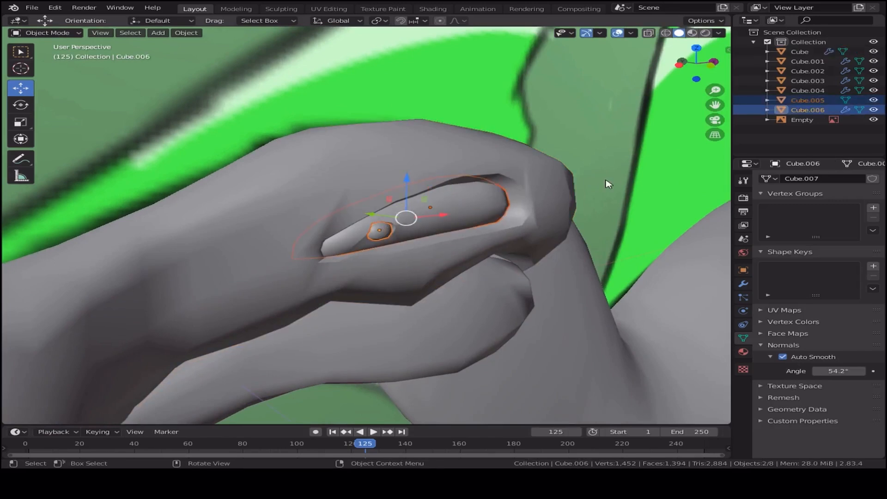
left_click_drag(458, 213, 483, 214)
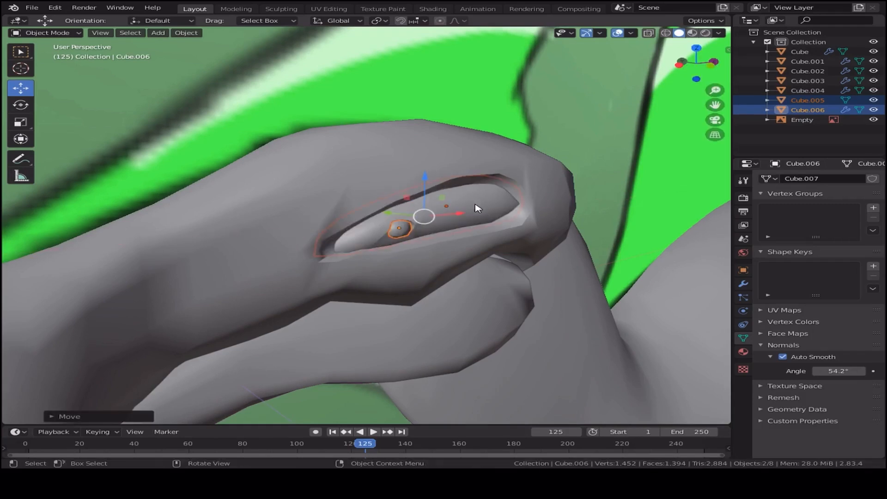
key("ctrl+z")
left_click(478, 215)
Select the eye and pupil together and scale them down slightly along the Y axis as seen from above
left_click(467, 208)
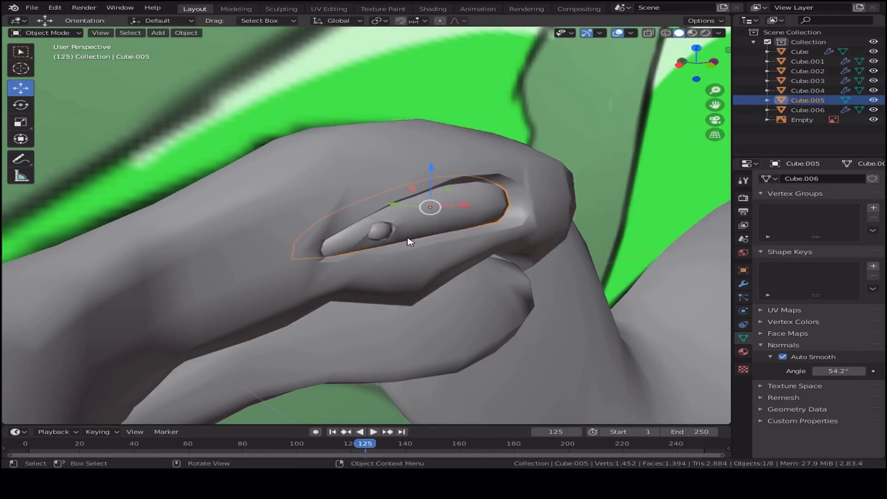
left_click(379, 231, "shift")
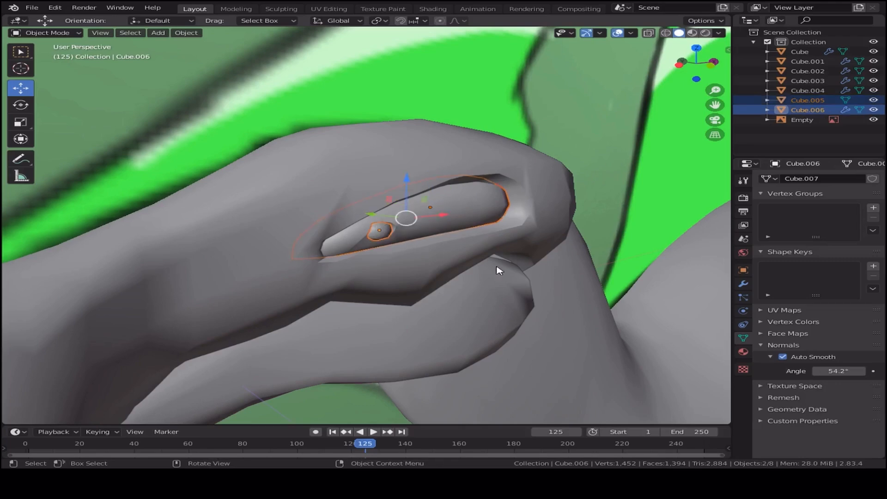
key("KP_7")
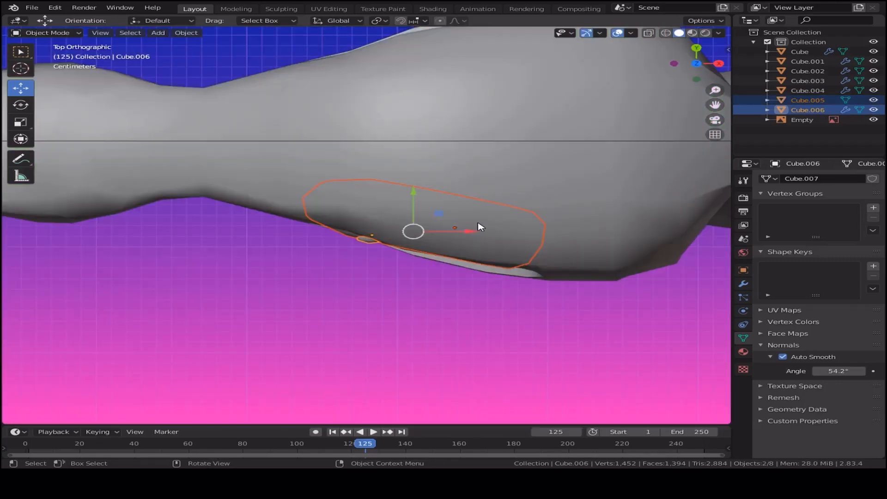
scroll(477, 223, "down", 5)
middle_click_drag(483, 219, 429, 237, "shift")
scroll(484, 318, "up", 4)
key("alt+z")
left_click(21, 105)
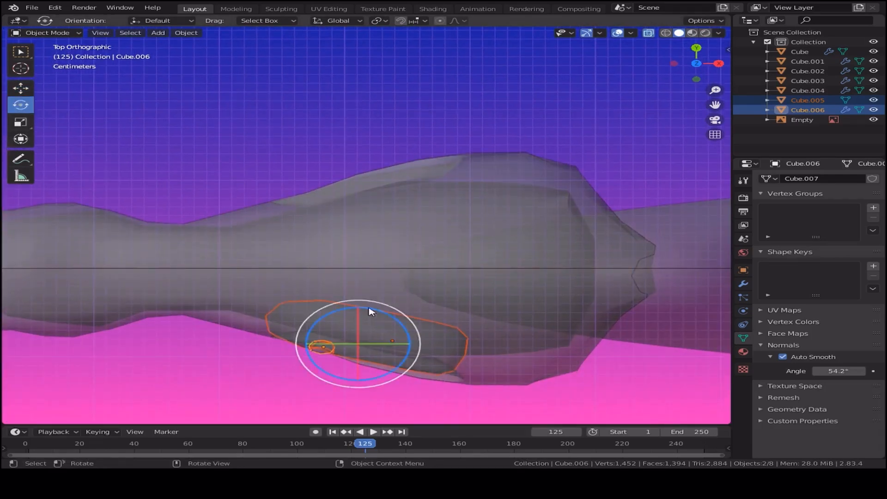
left_click(20, 122)
left_click_drag(358, 308, 352, 319)
Nudge the eye and pupil slightly outward so they sit properly in the eye socket
middle_click_drag(435, 370, 437, 261)
key("z")
left_click(413, 354)
key("alt+z")
middle_click_drag(395, 340, 379, 281)
left_click(23, 88)
left_click_drag(446, 233, 451, 234)
middle_click_drag(600, 301, 561, 294)
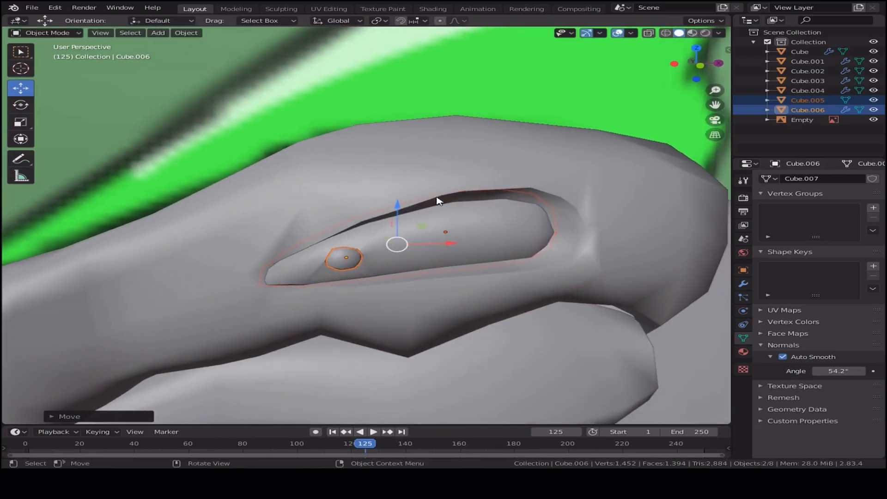
Duplicate the eye and pupil onto the opposite side of the head and mirror the copies along global Y
key("KP_7")
key("alt+z")
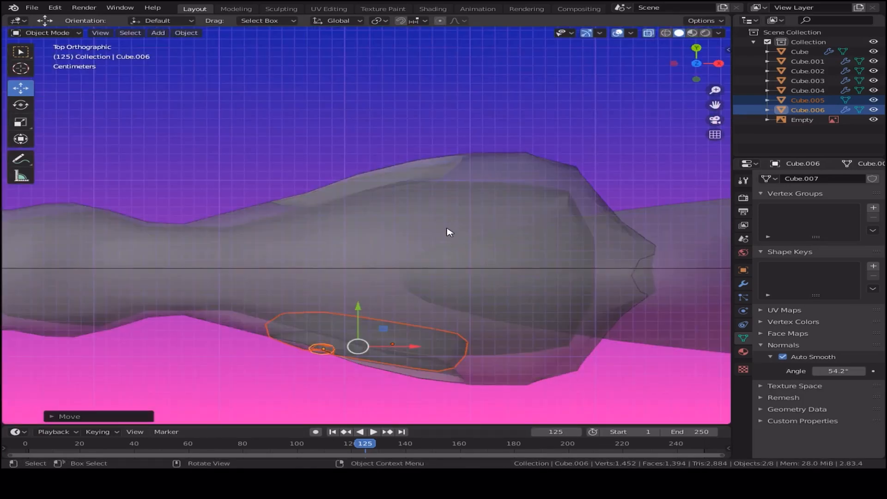
right_click(417, 285)
left_click(377, 351)
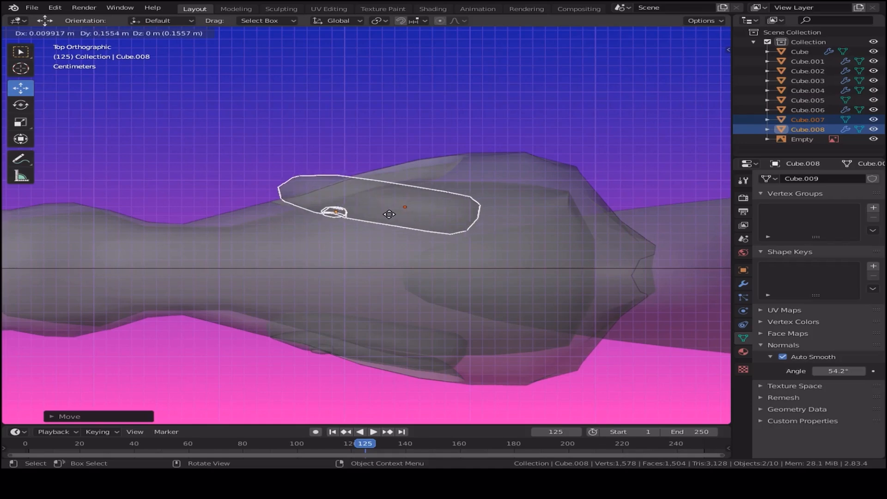
left_click(390, 214)
right_click(390, 214)
mouse_move(391, 252)
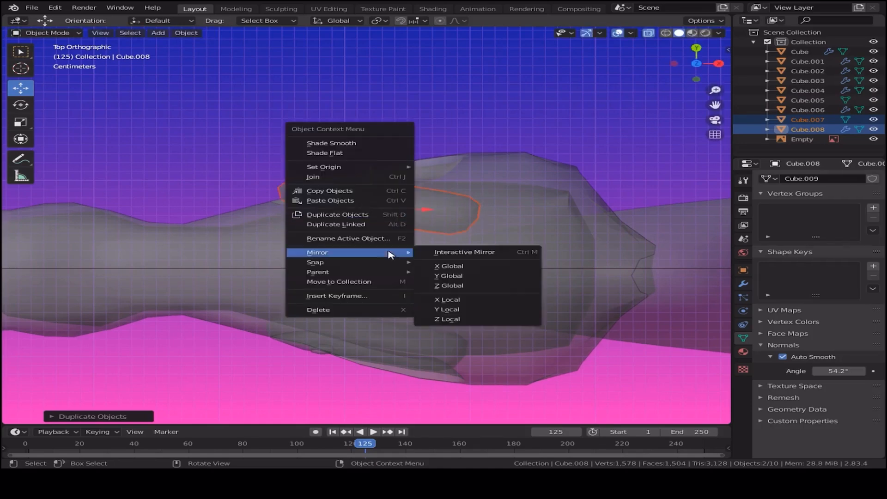
left_click(459, 276)
Move the mirrored eye and pupil into the opposite eye socket and rotate them slightly to fit
middle_click_drag(609, 242, 408, 126)
mouse_move(326, 314)
middle_mouse_down()
mouse_move(486, 277)
mouse_move(298, 211)
mouse_move(390, 242)
mouse_move(457, 237)
mouse_move(439, 273)
mouse_move(340, 259)
middle_mouse_up()
key("g")
left_click(323, 233)
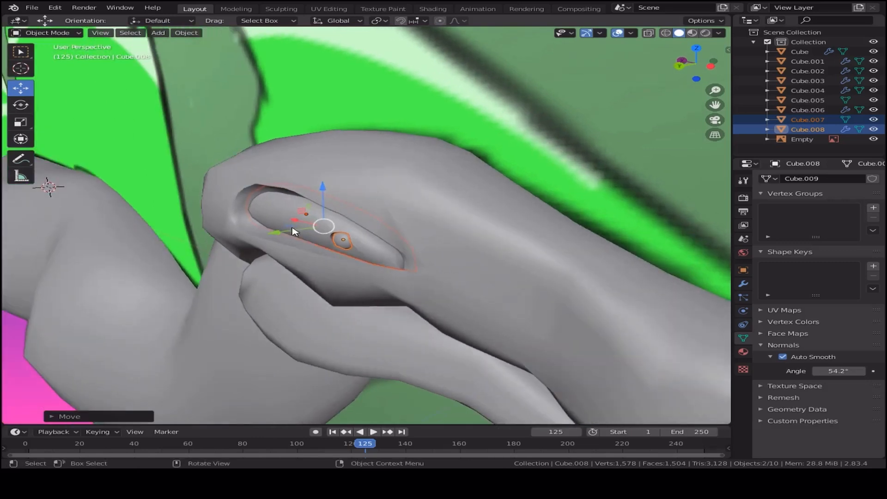
left_click(32, 106)
left_click_drag(341, 242, 341, 234)
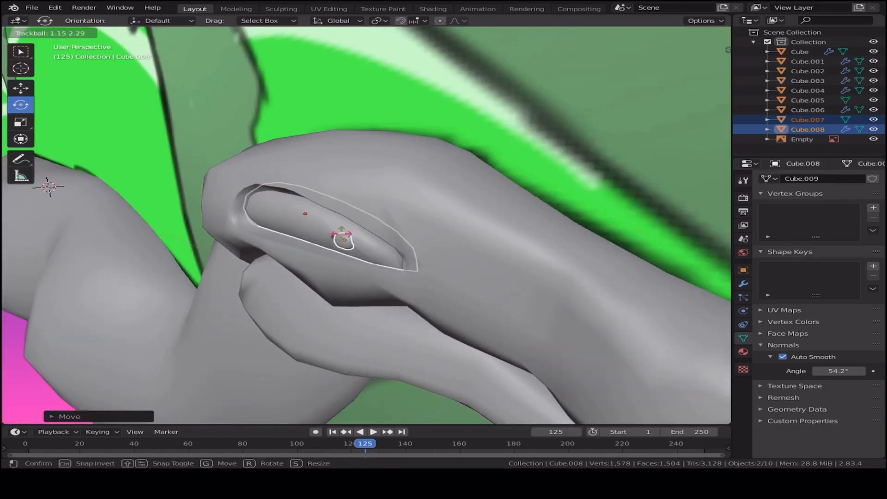
left_click(342, 238)
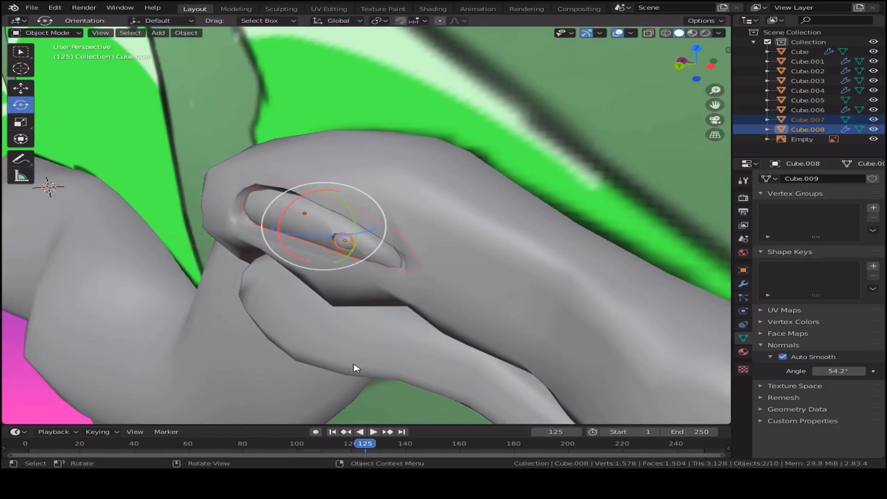
key("alt+z")
left_click(383, 358)
key("alt+z")
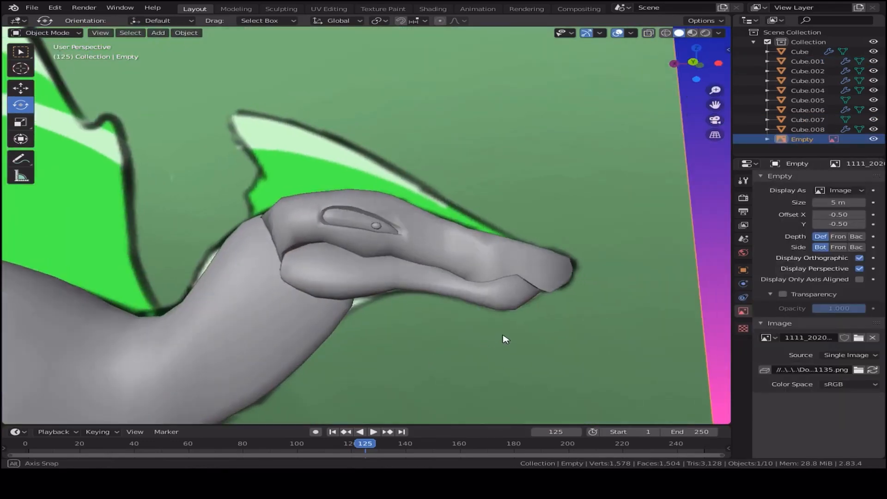
Hide the reference image and inspect the creature's whole body from several angles
middle_click_drag(504, 339, 553, 356)
middle_click_drag(690, 312, 328, 218)
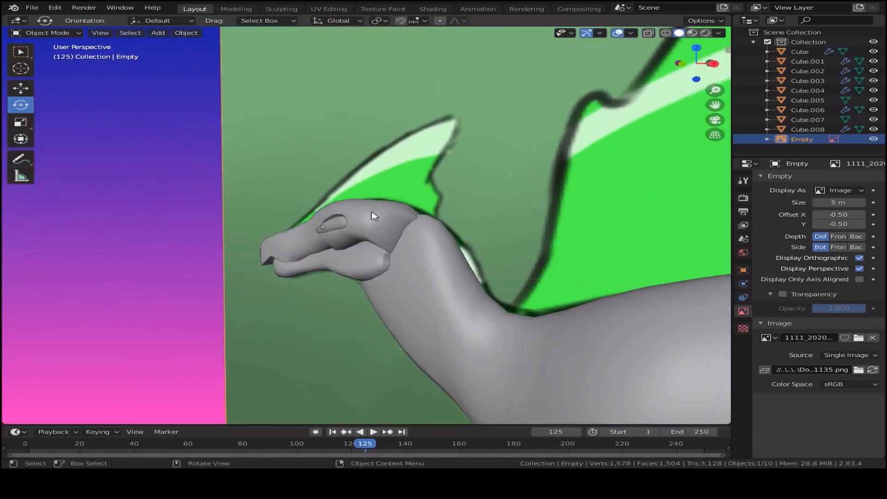
scroll(384, 210, "down", 3)
middle_click_drag(471, 239, 502, 246)
key("h")
middle_click_drag(262, 327, 561, 263)
scroll(561, 264, "up", 3)
middle_click_drag(269, 234, 361, 178)
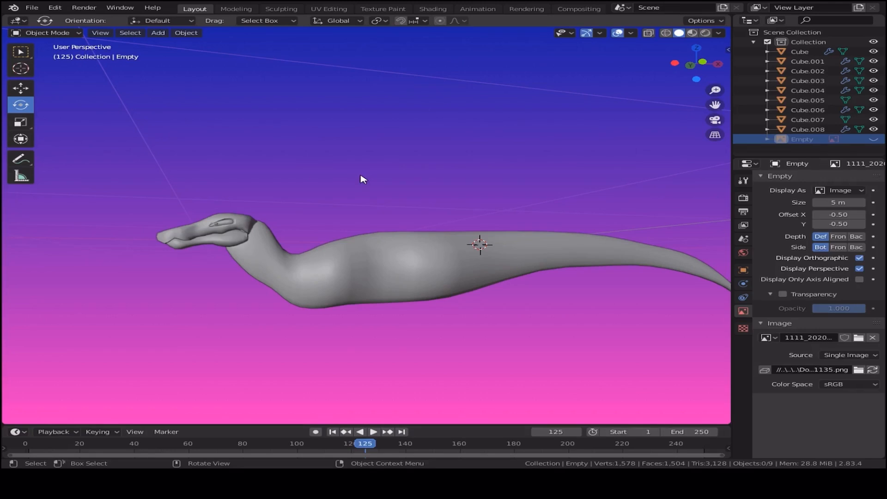
middle_click_drag(475, 244, 517, 257)
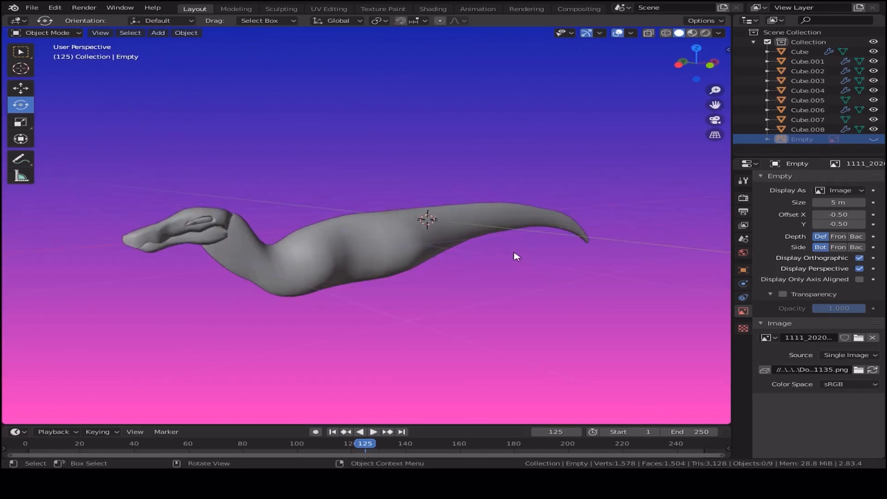